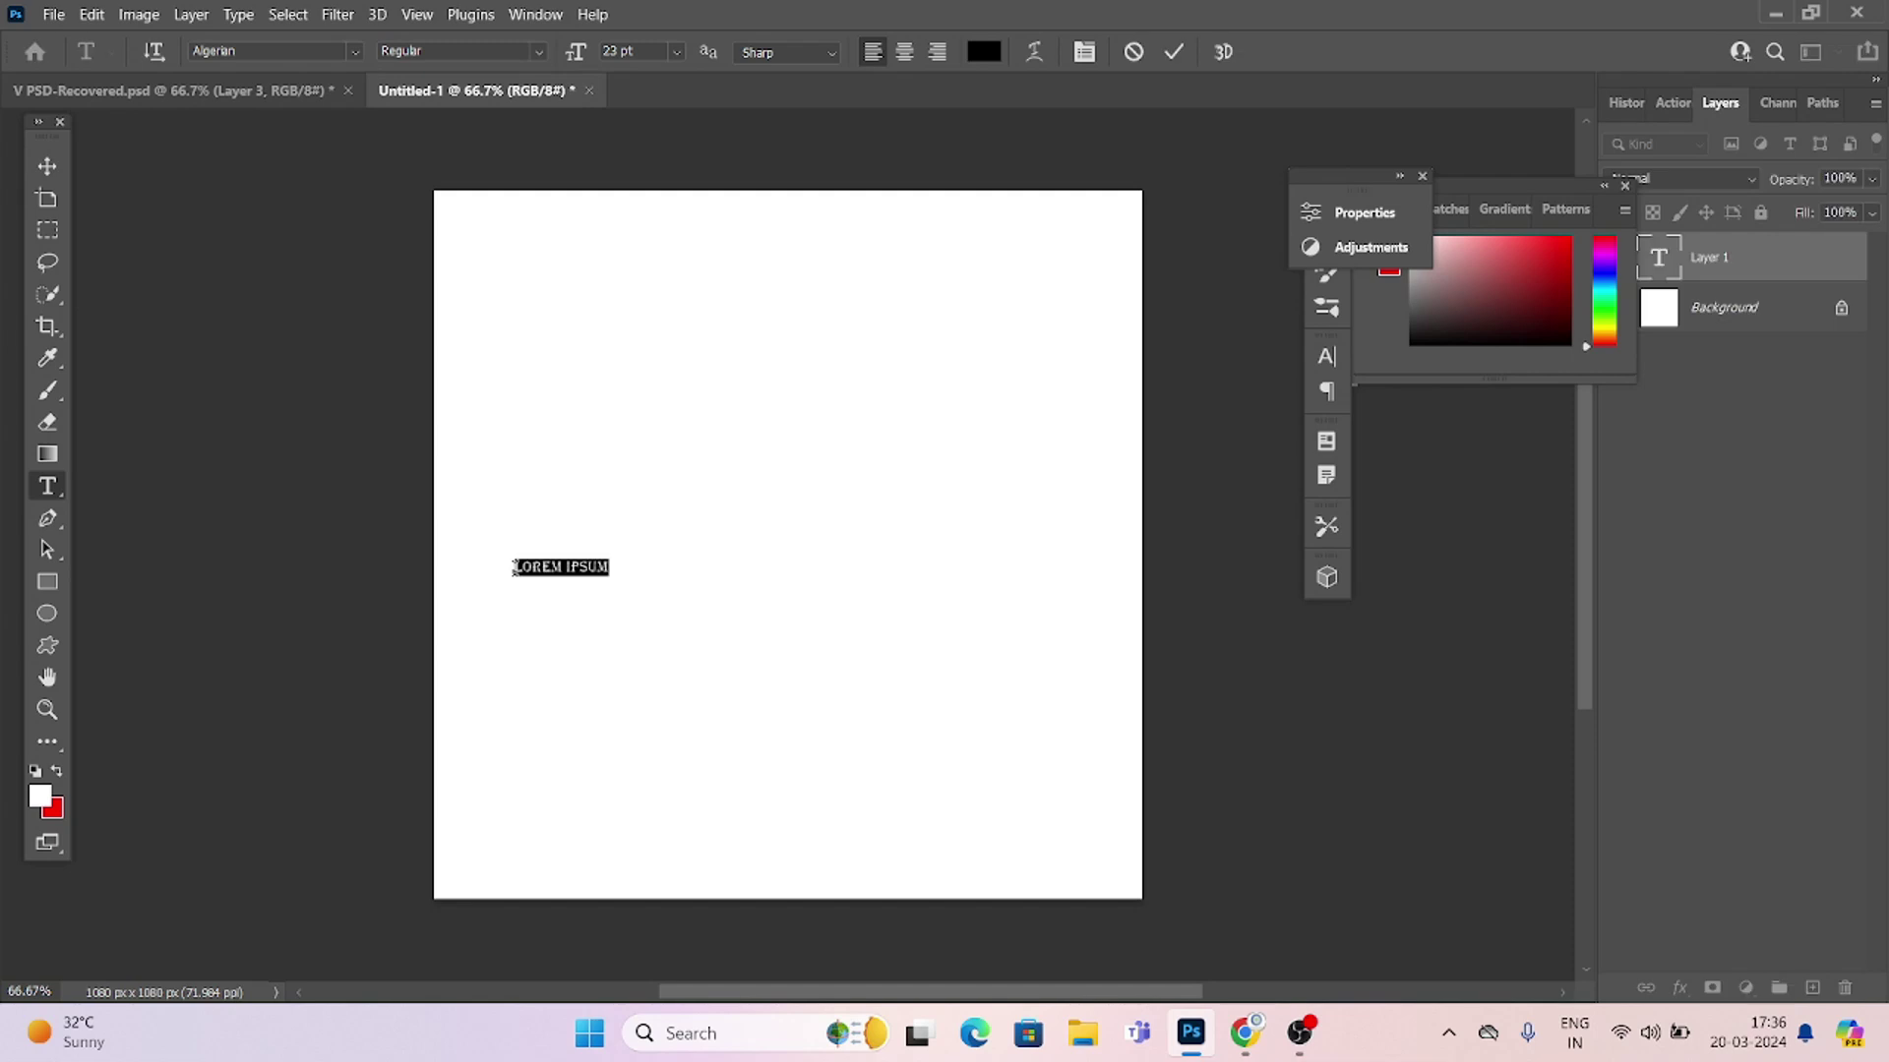
Replace the placeholder with a large W centred on the canvas, then paste the tulip photo
key(BackSpace)
text(W)
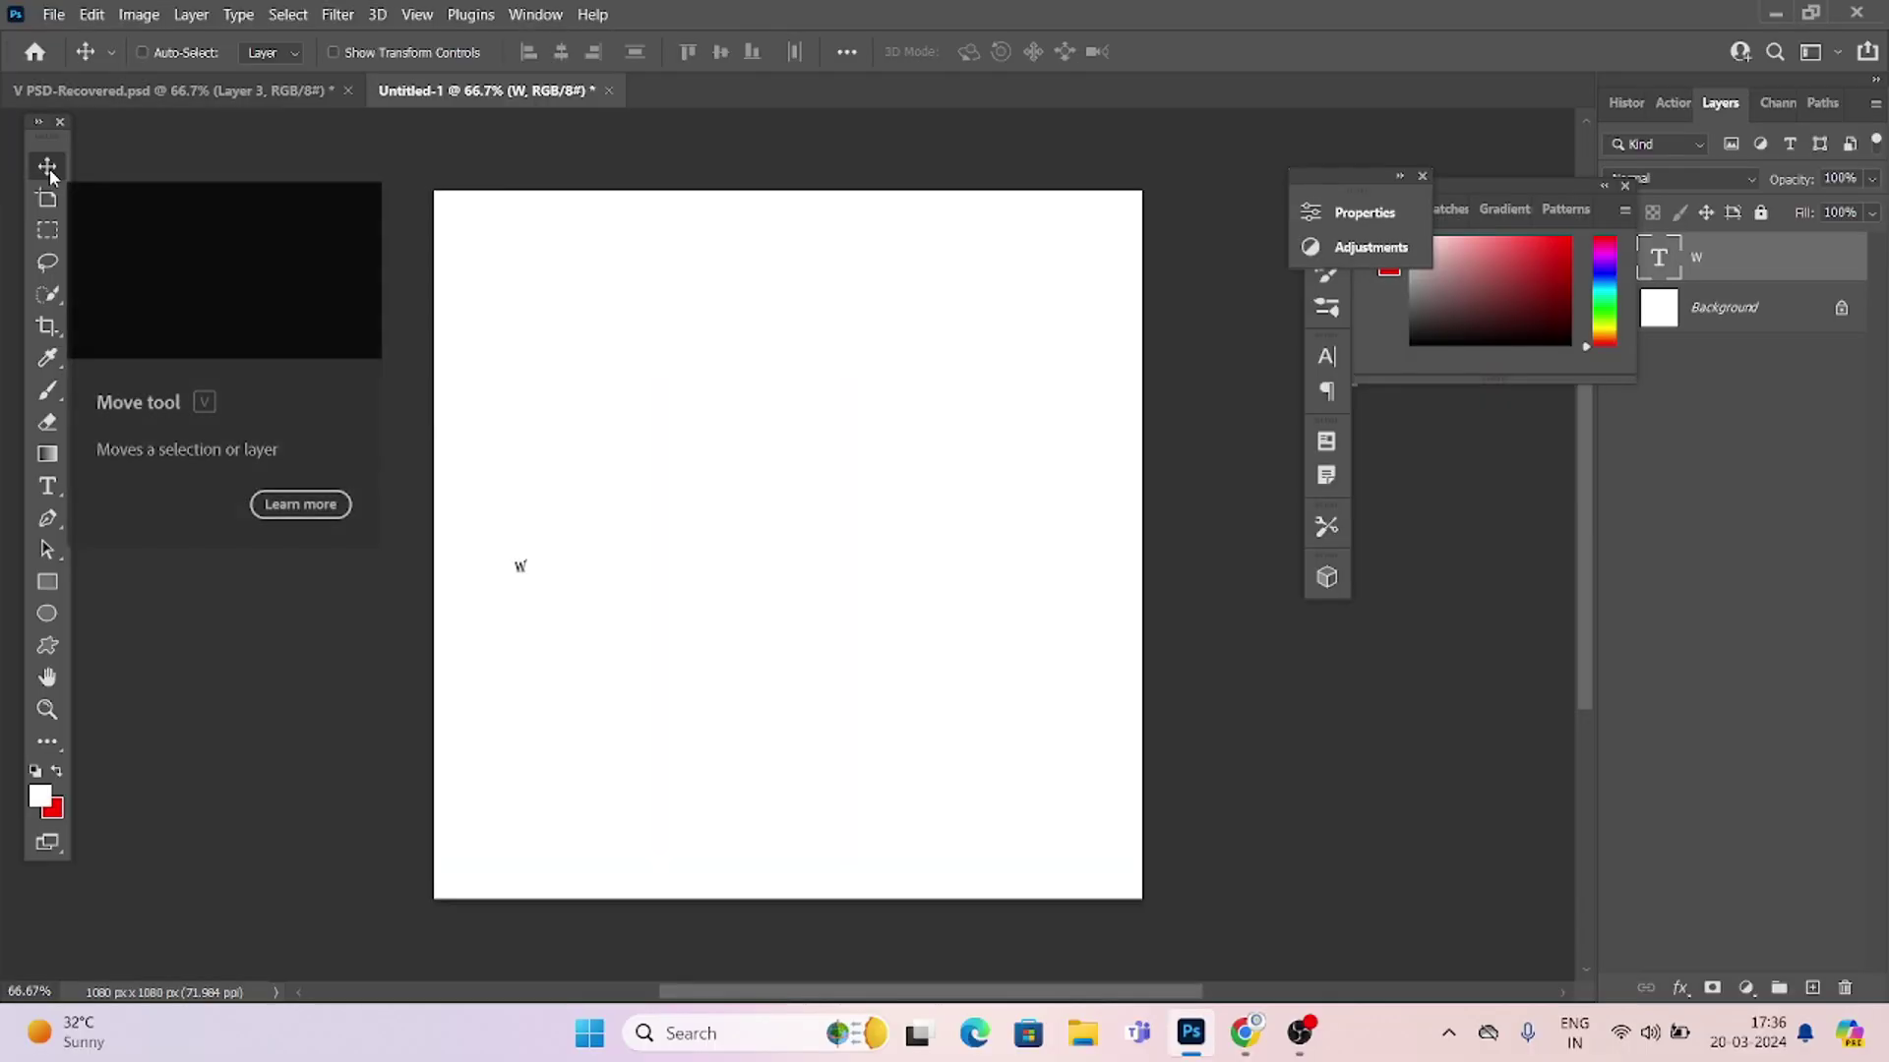
key(ctrl+t)
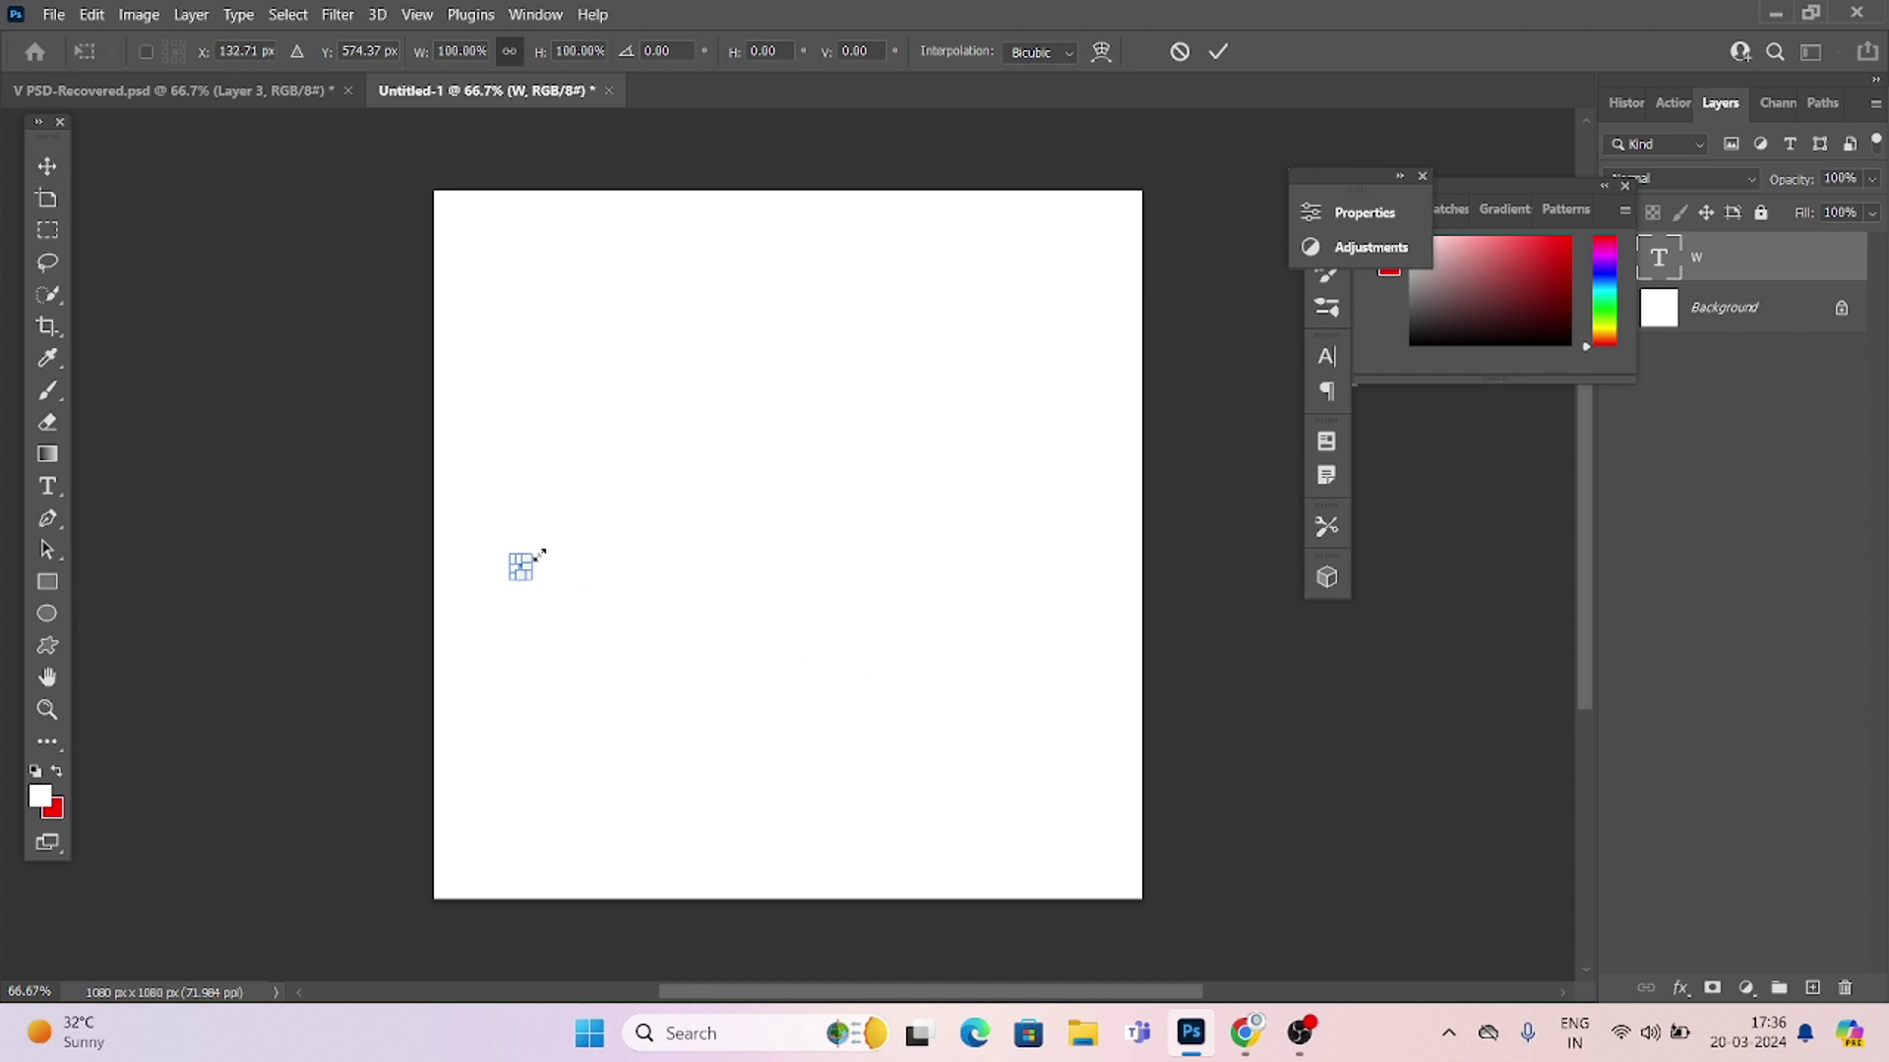
drag(539, 555, 990, 353)
drag(693, 354, 780, 558)
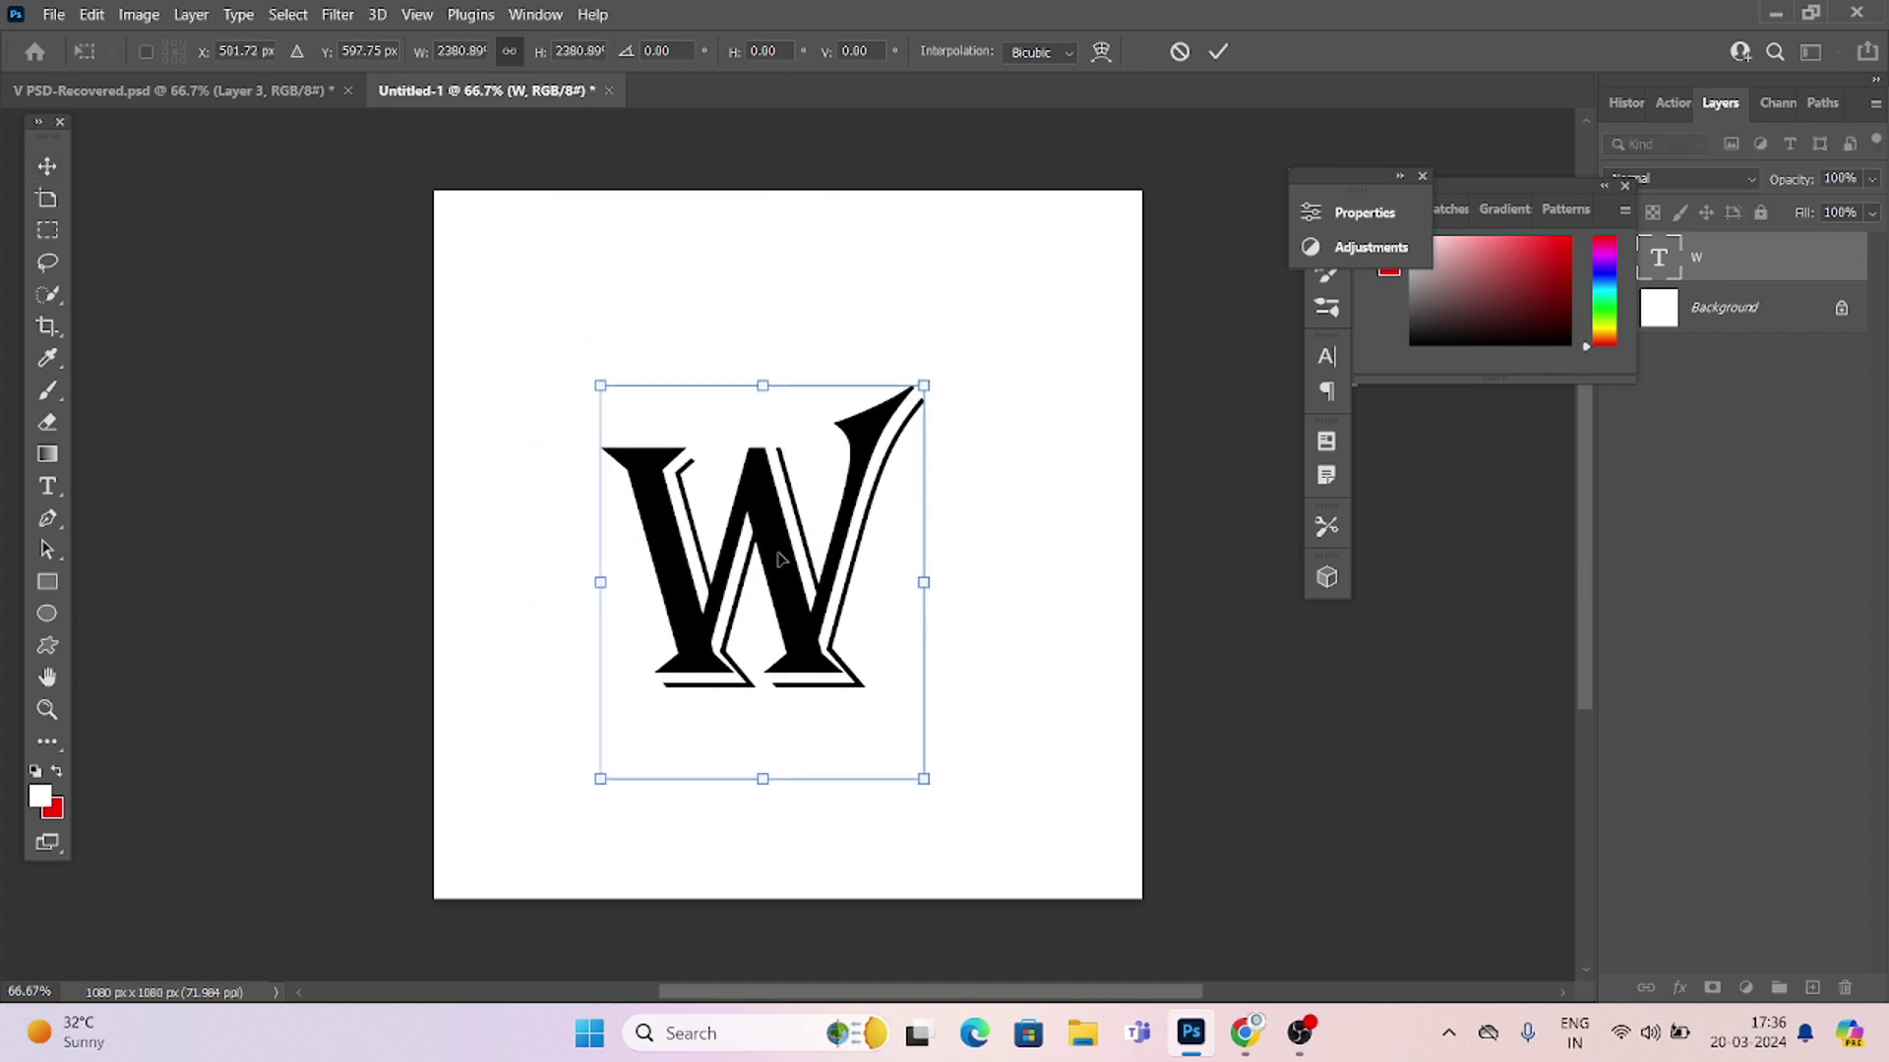
drag(925, 384, 981, 316)
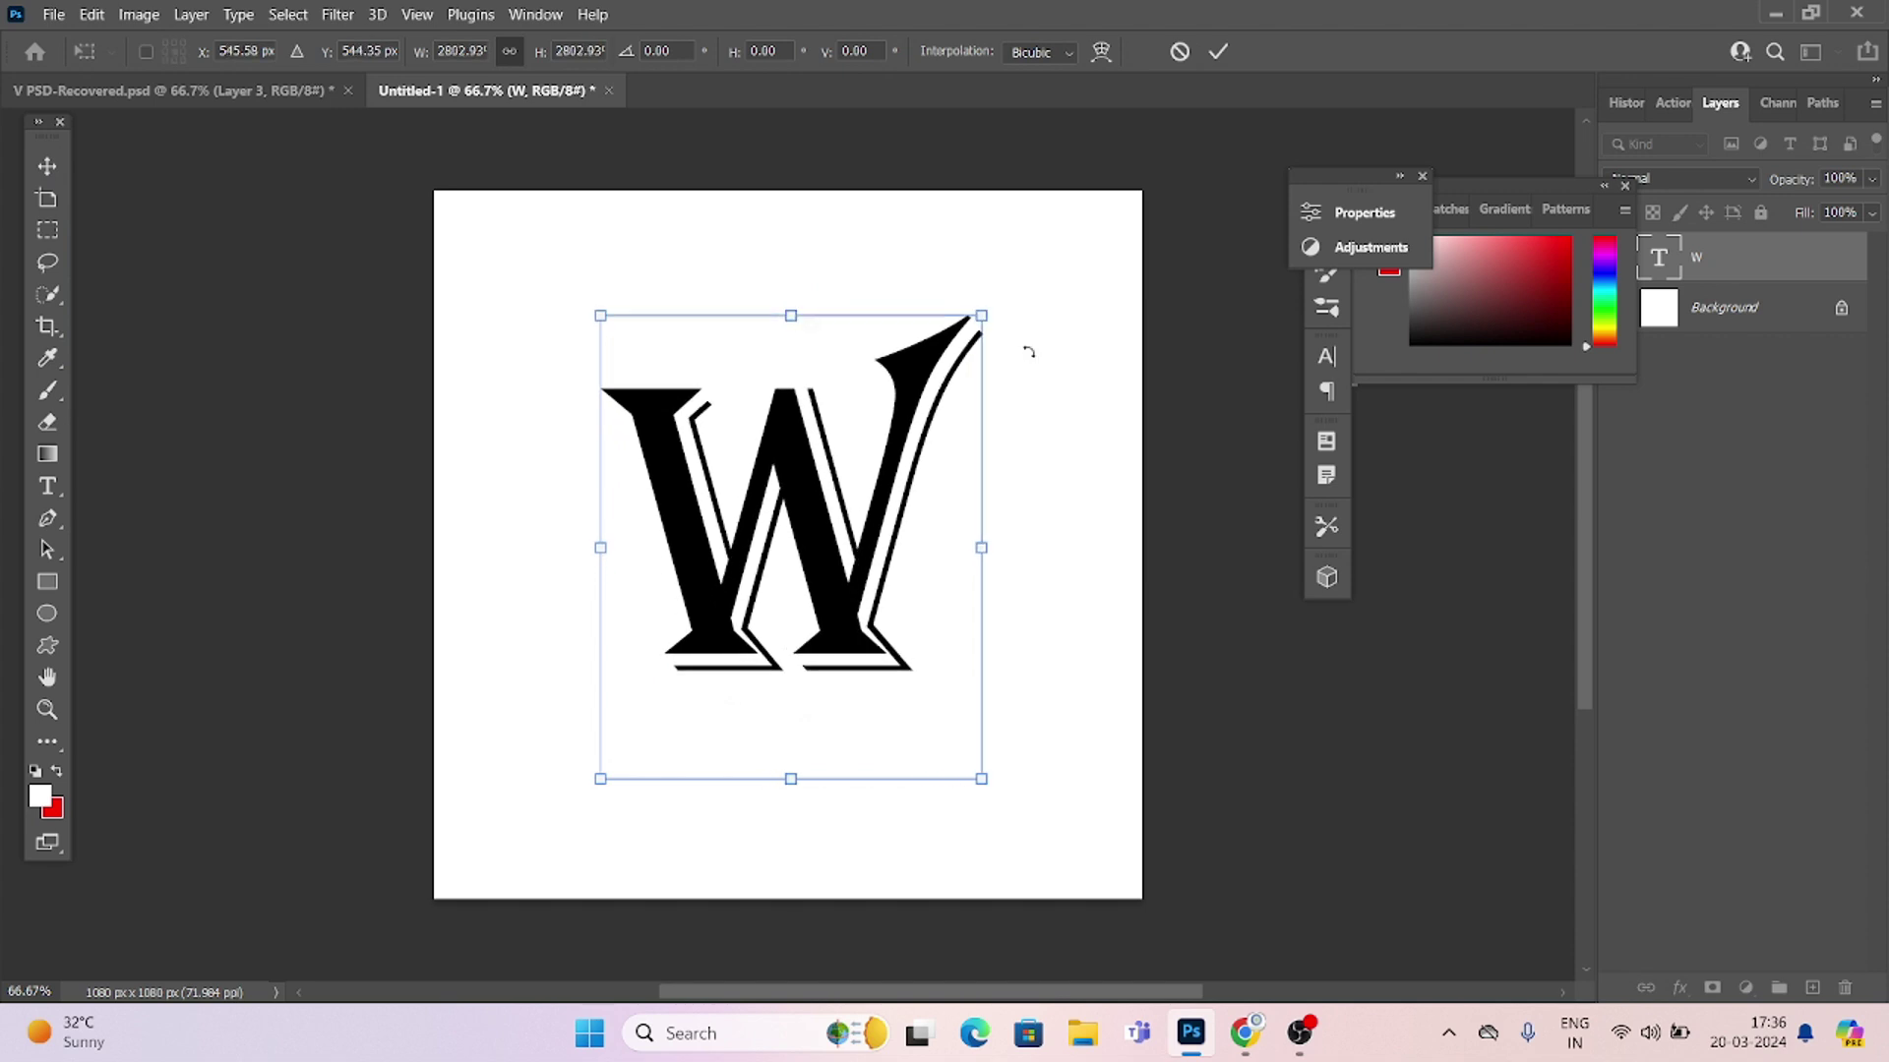
key(Return)
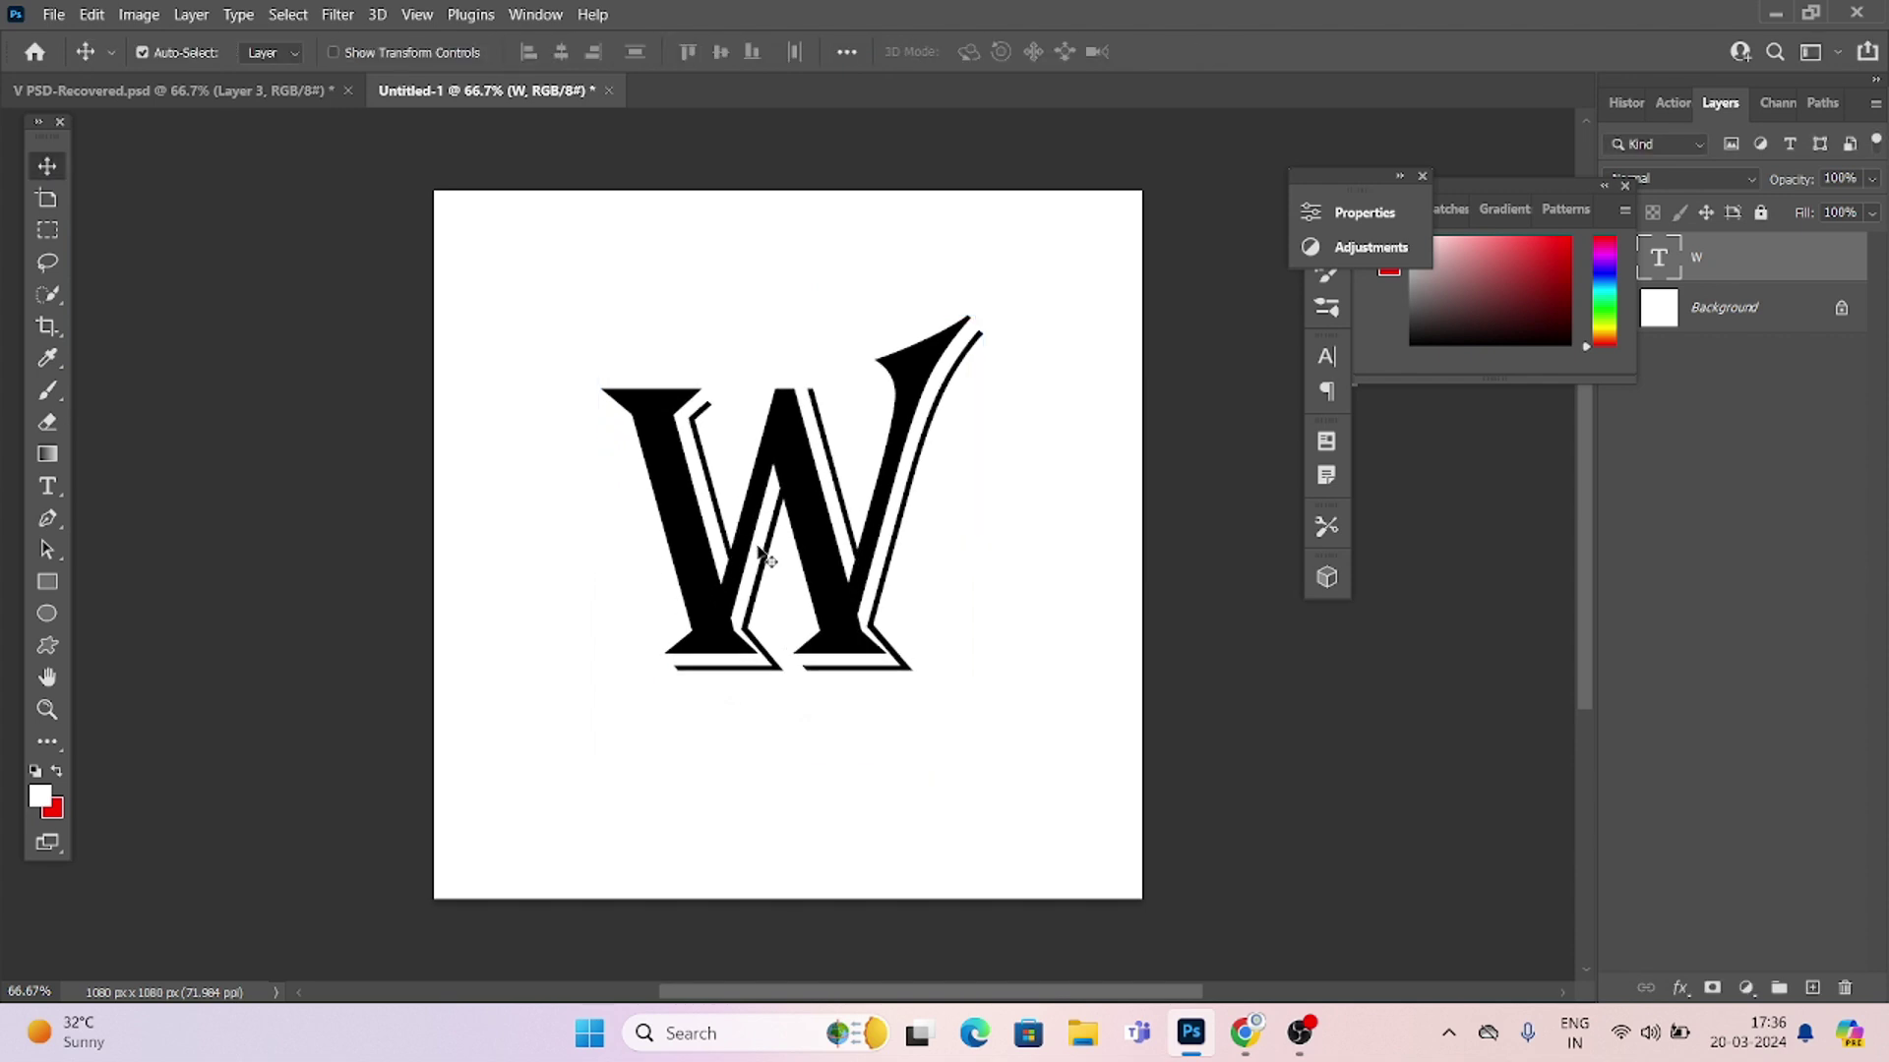
key(ctrl+v)
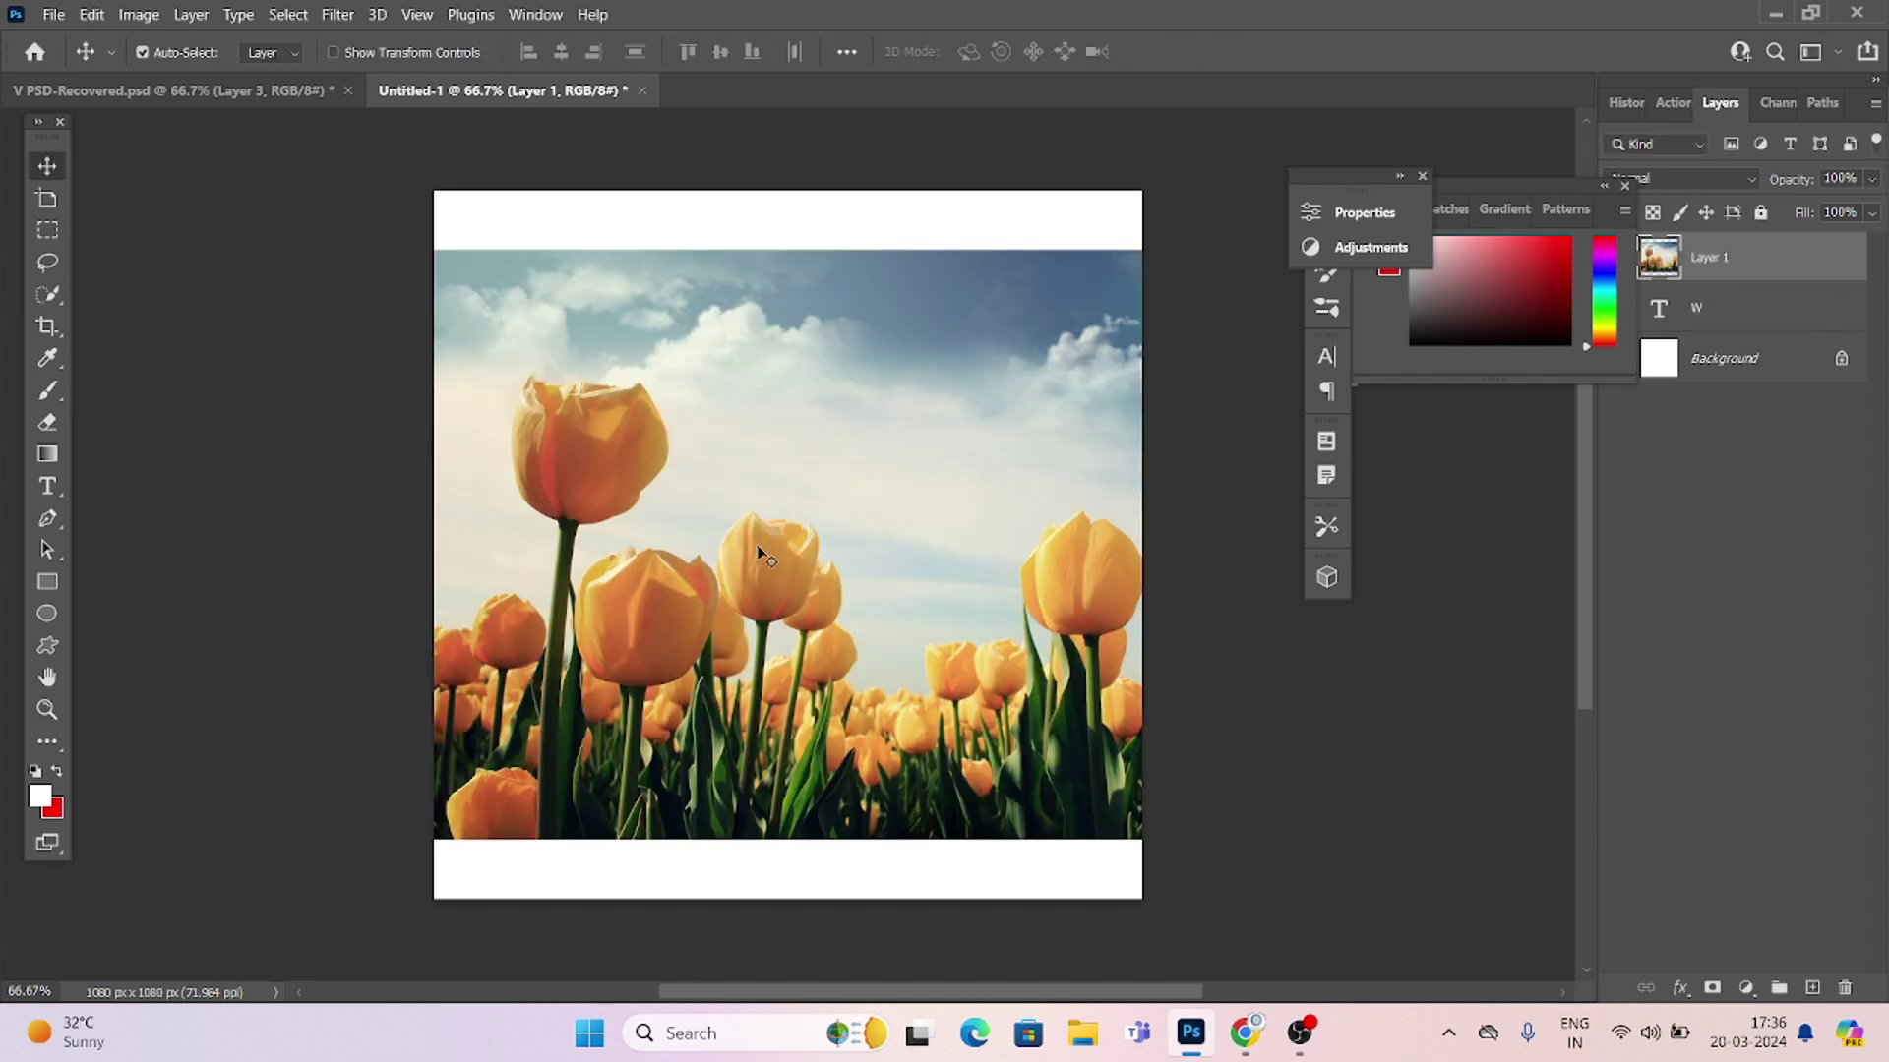
Move the tulip photo to the top of the canvas and set its opacity to 60%
drag(758, 551, 759, 471)
click(1871, 180)
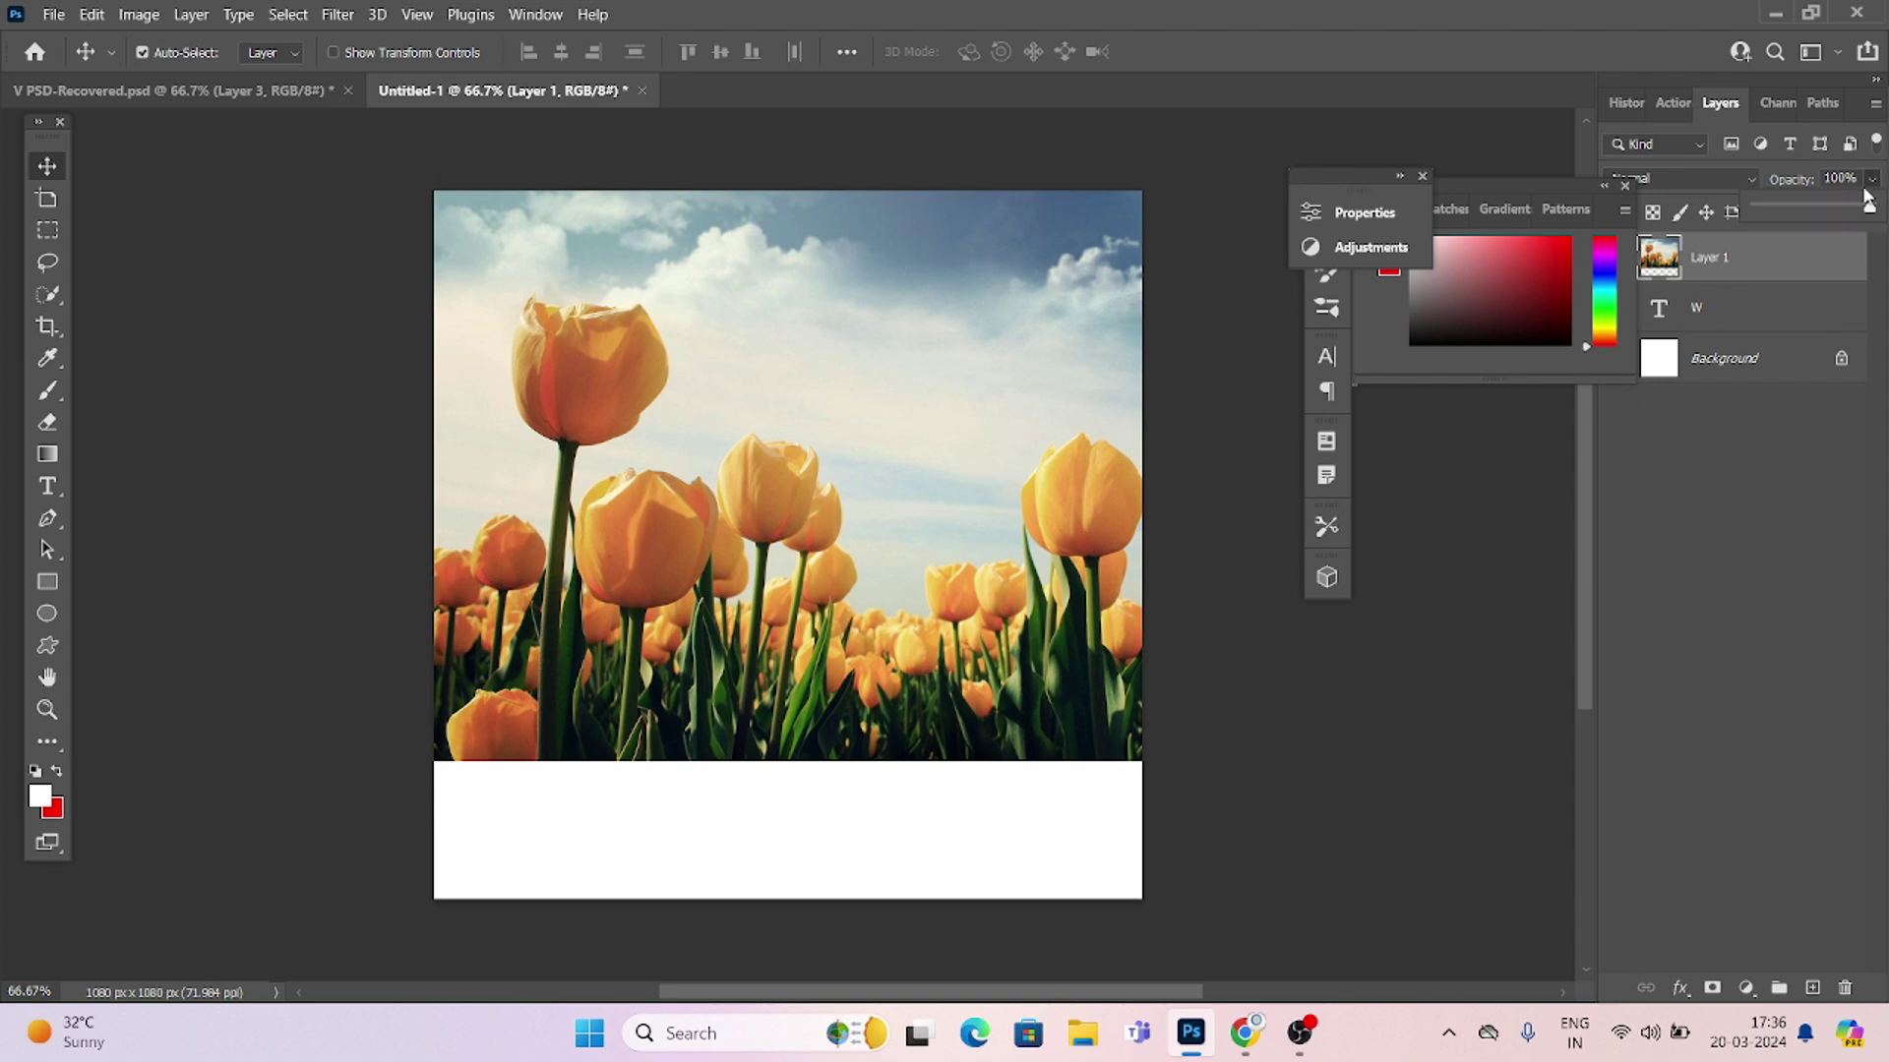
drag(1825, 199, 1822, 203)
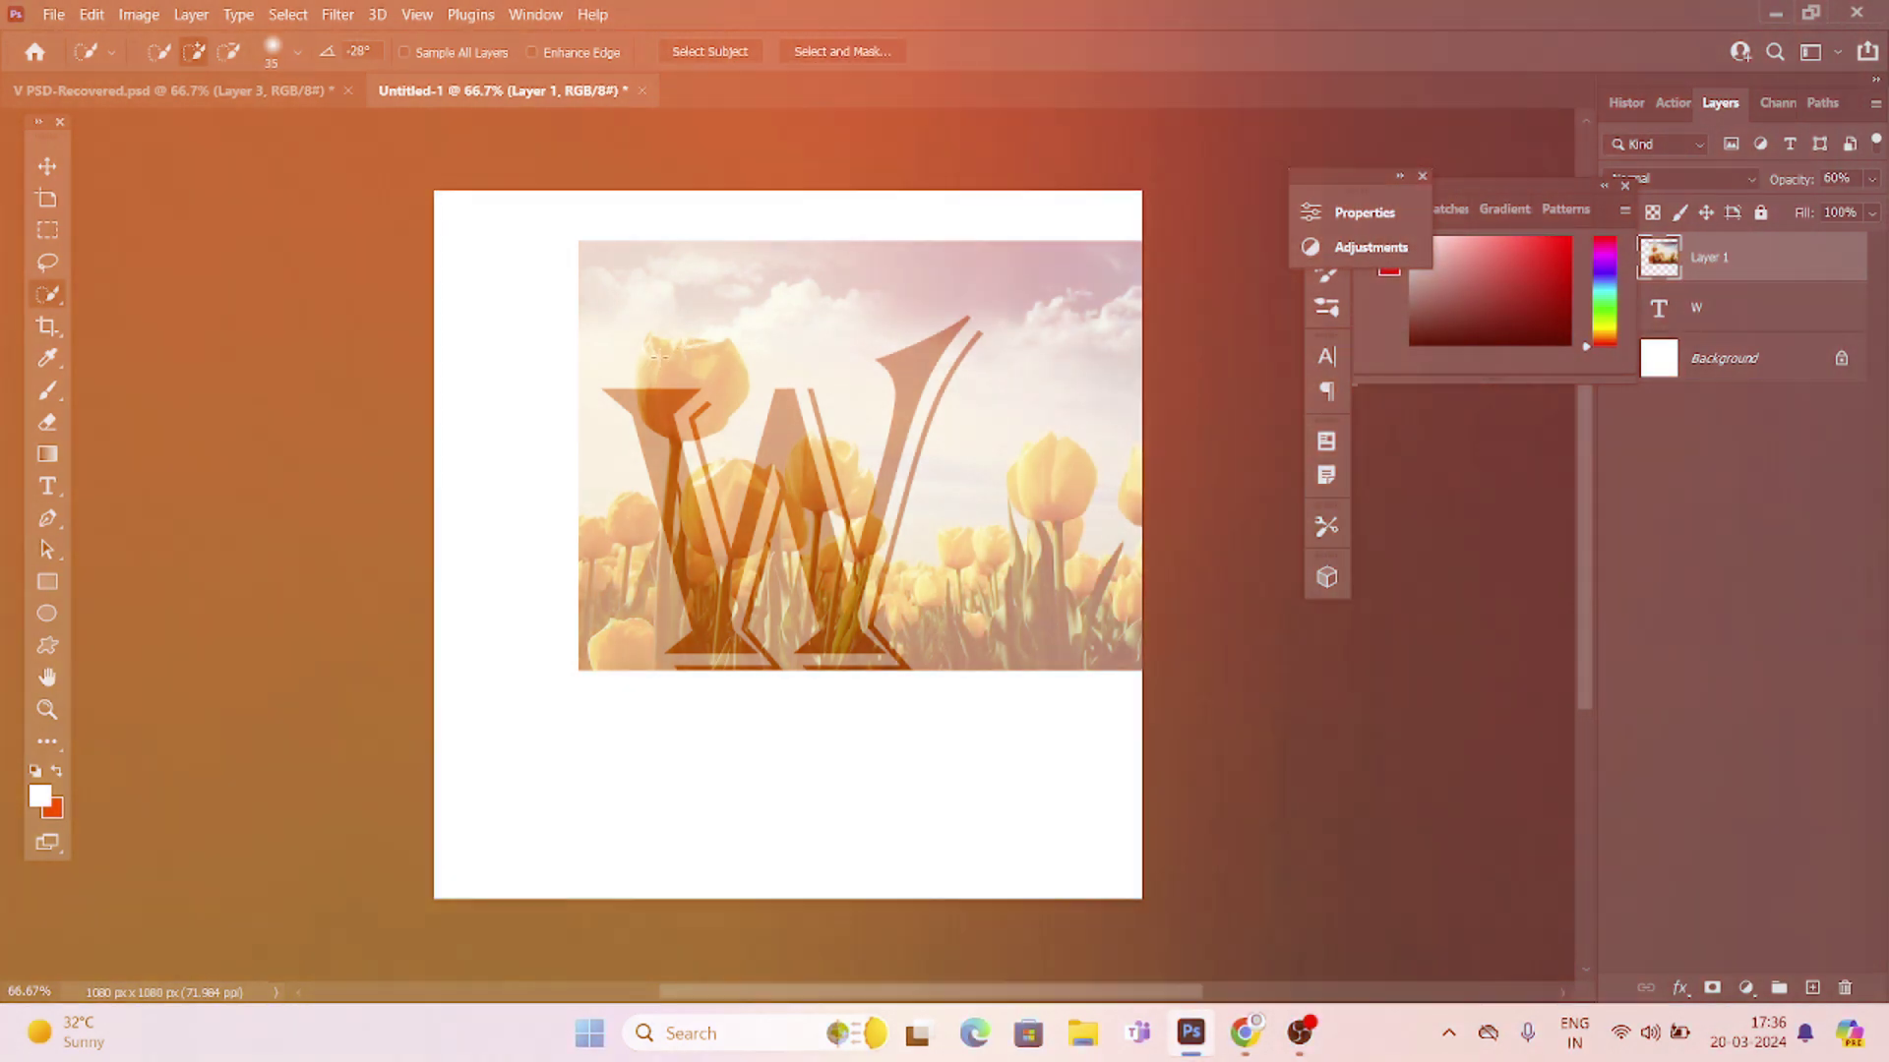
Try enlarging and shifting the tulip photo with Free Transform, then undo the resize
key(v)
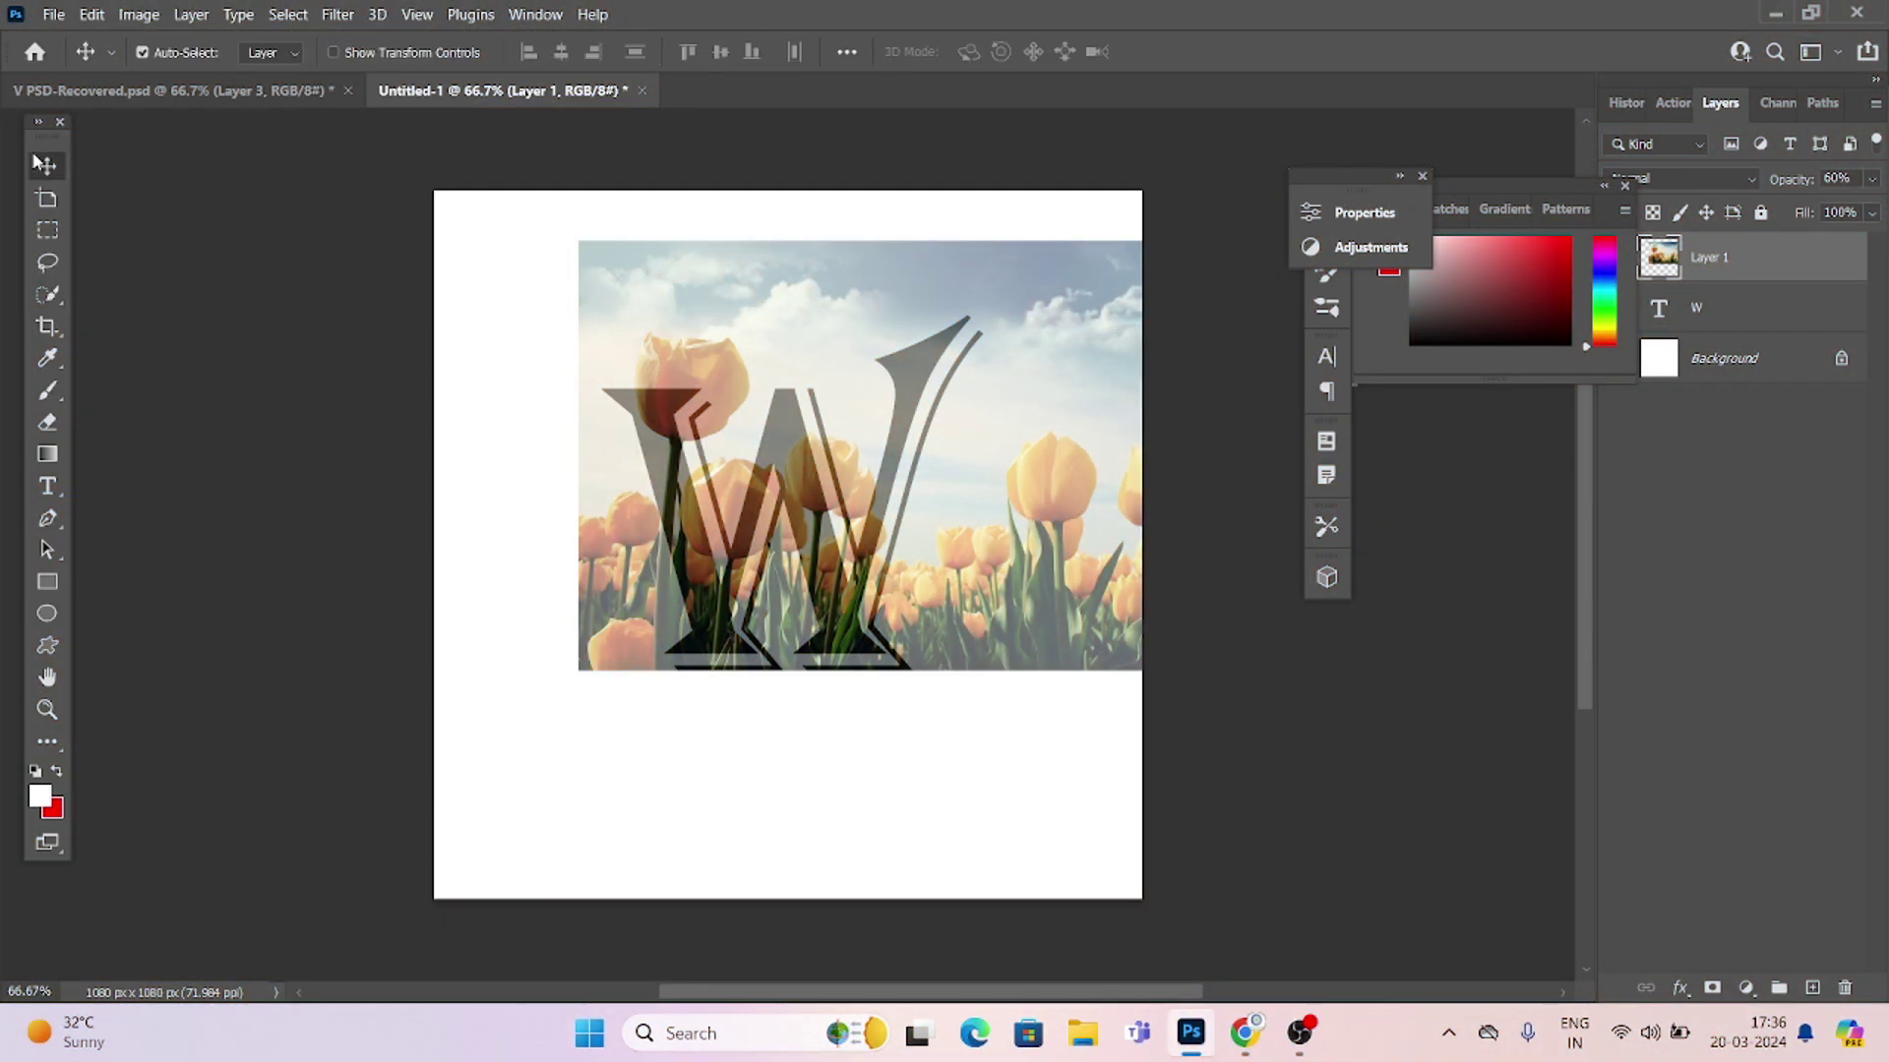
key(ctrl+t)
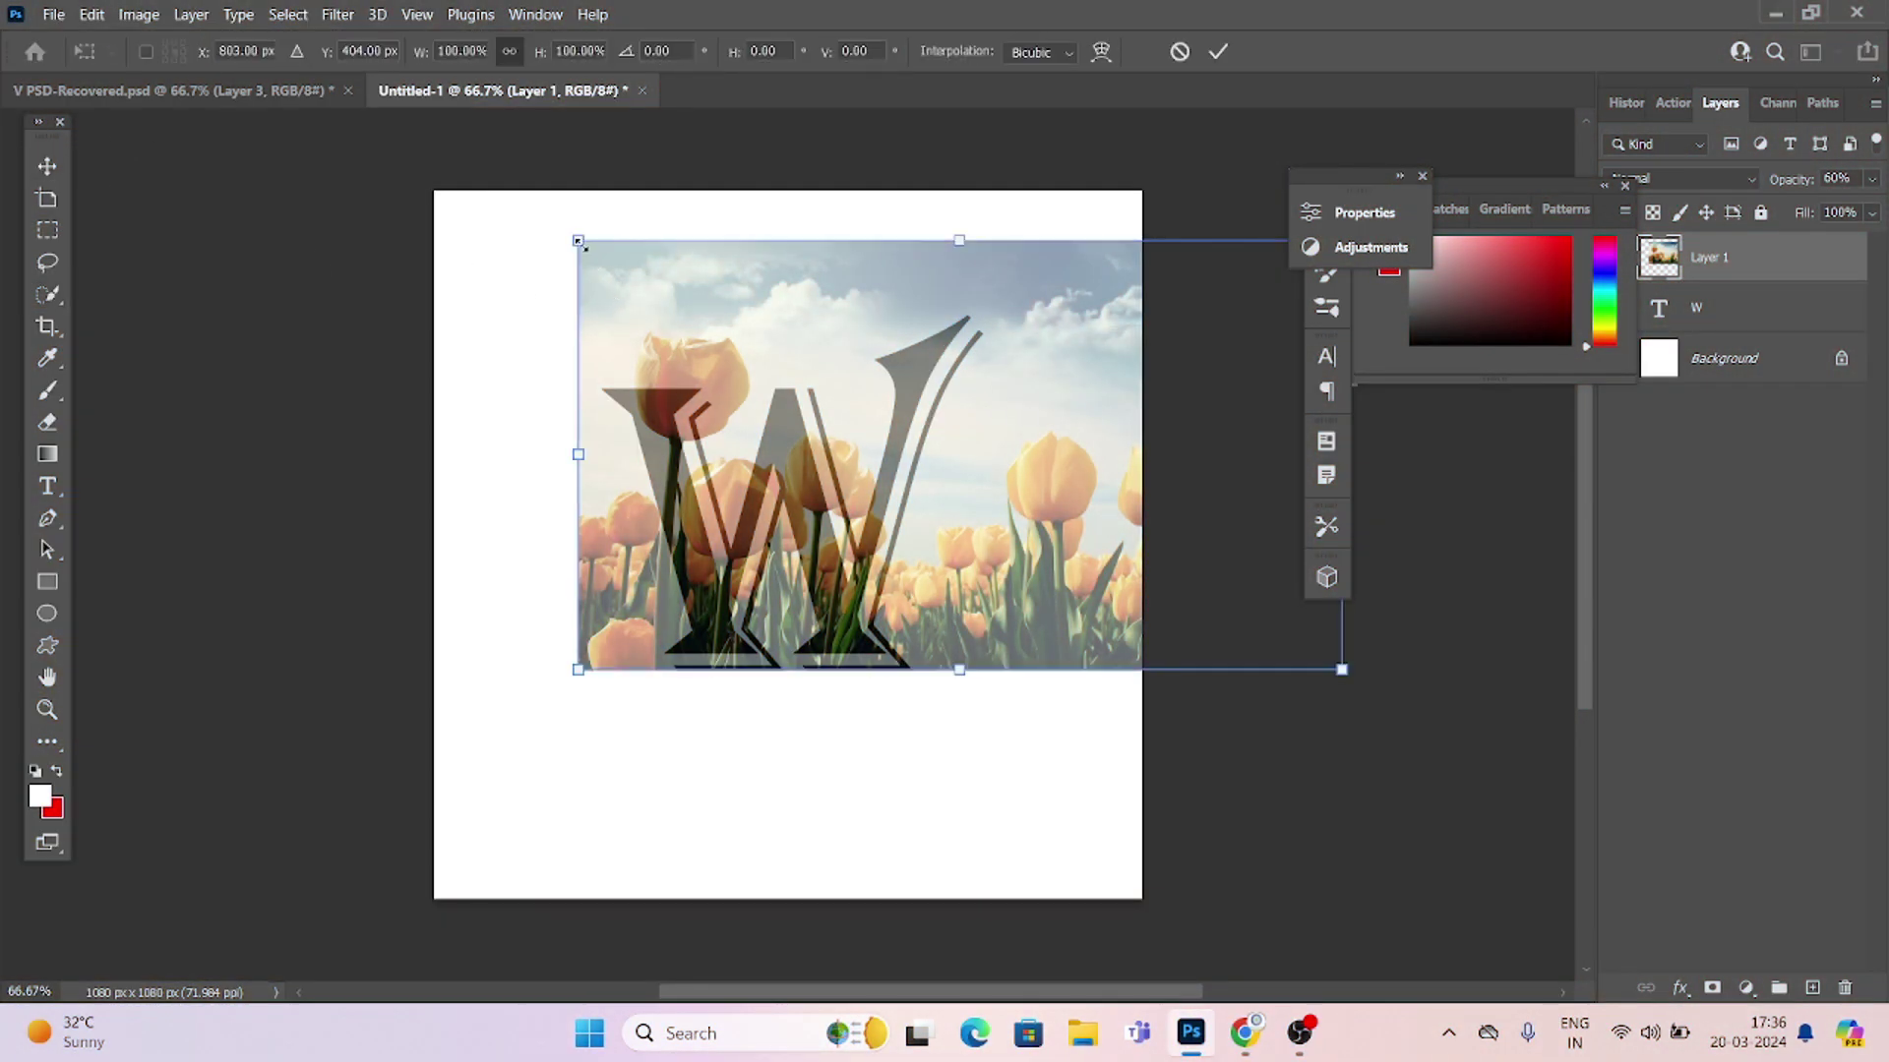
drag(580, 244, 523, 201)
drag(677, 312, 700, 312)
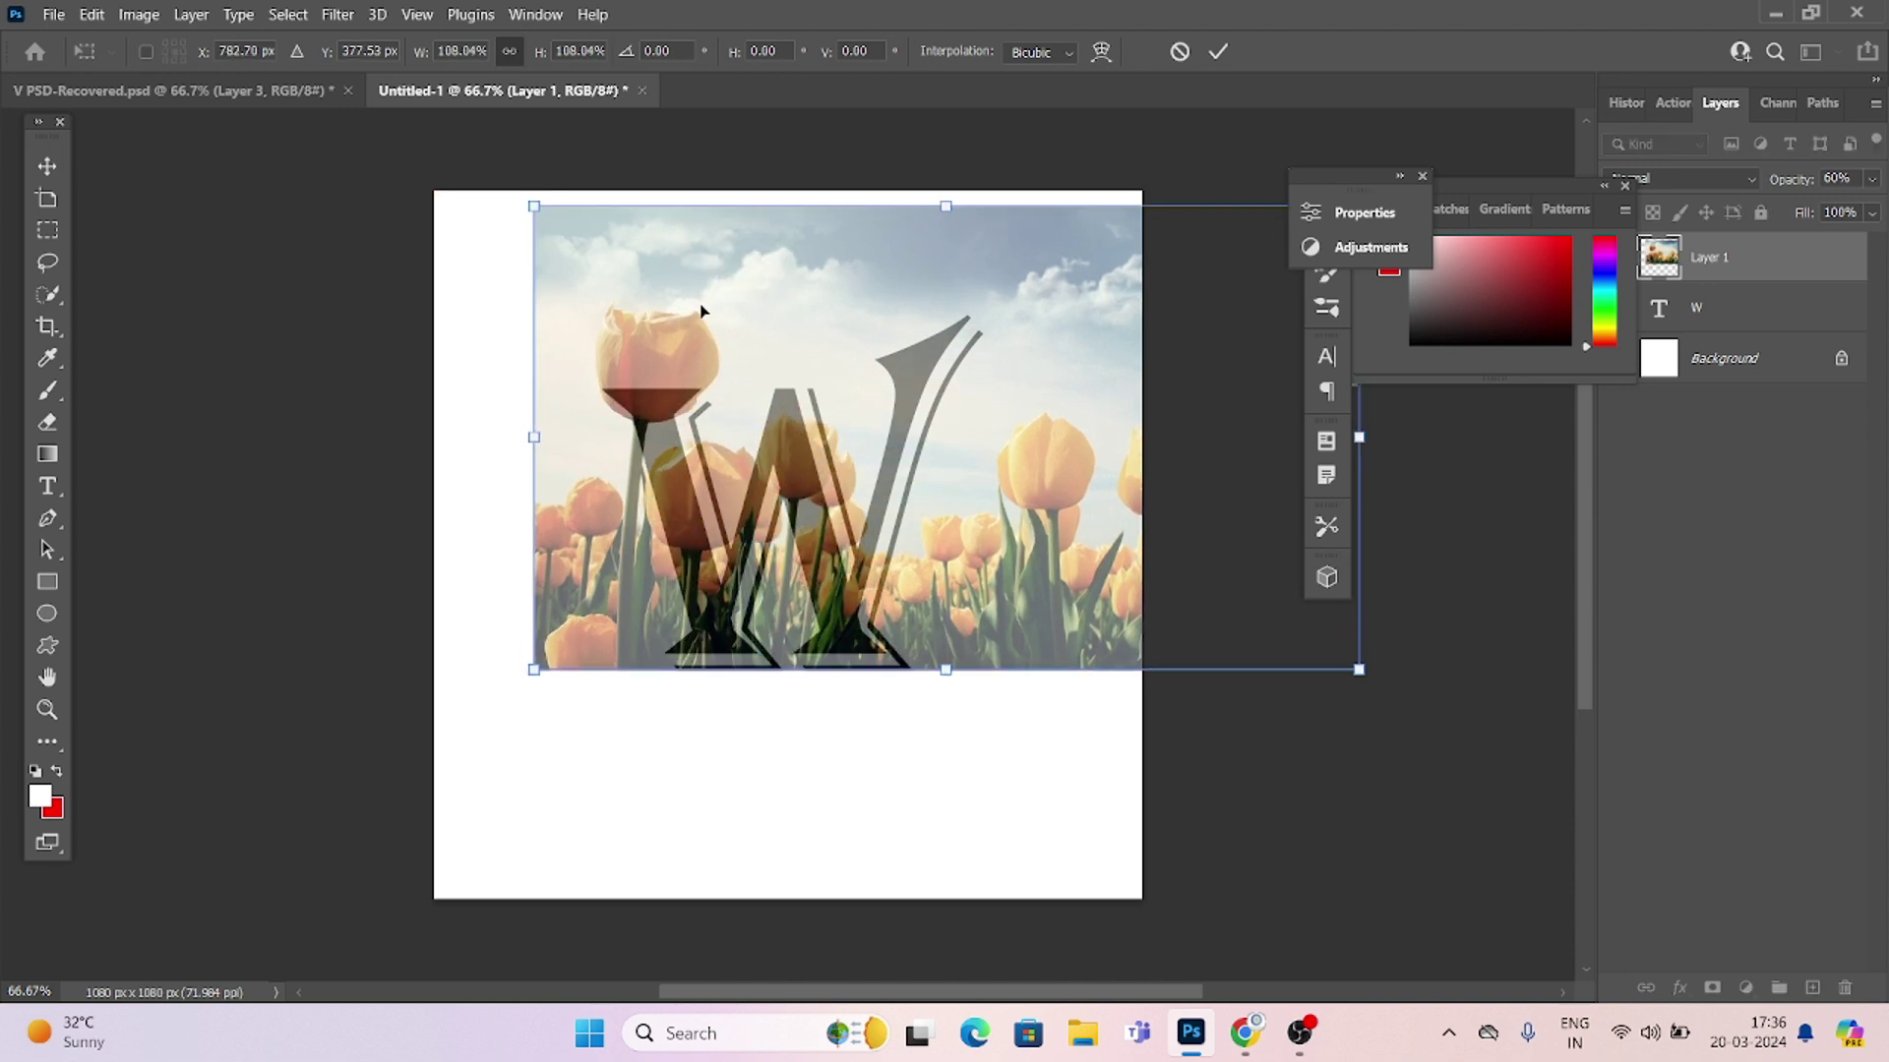
key(Return)
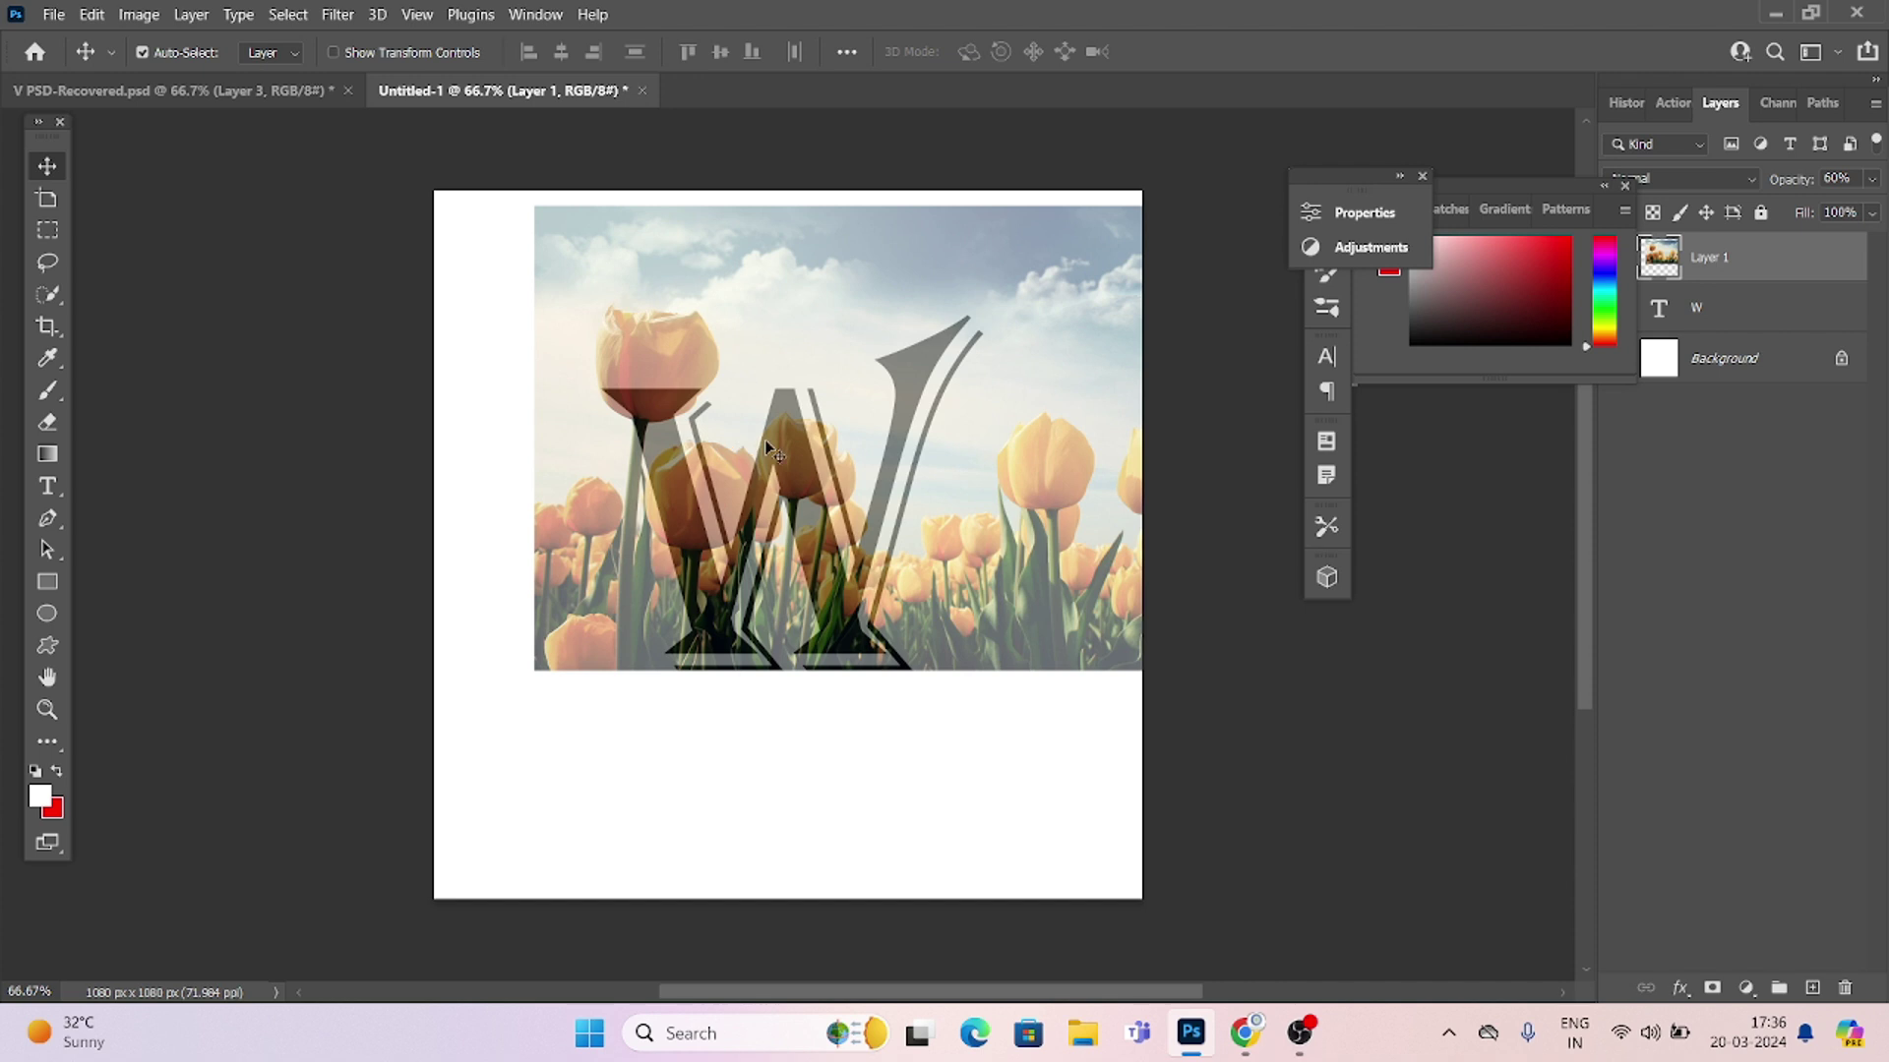
key(ctrl)
key(ctrl+z)
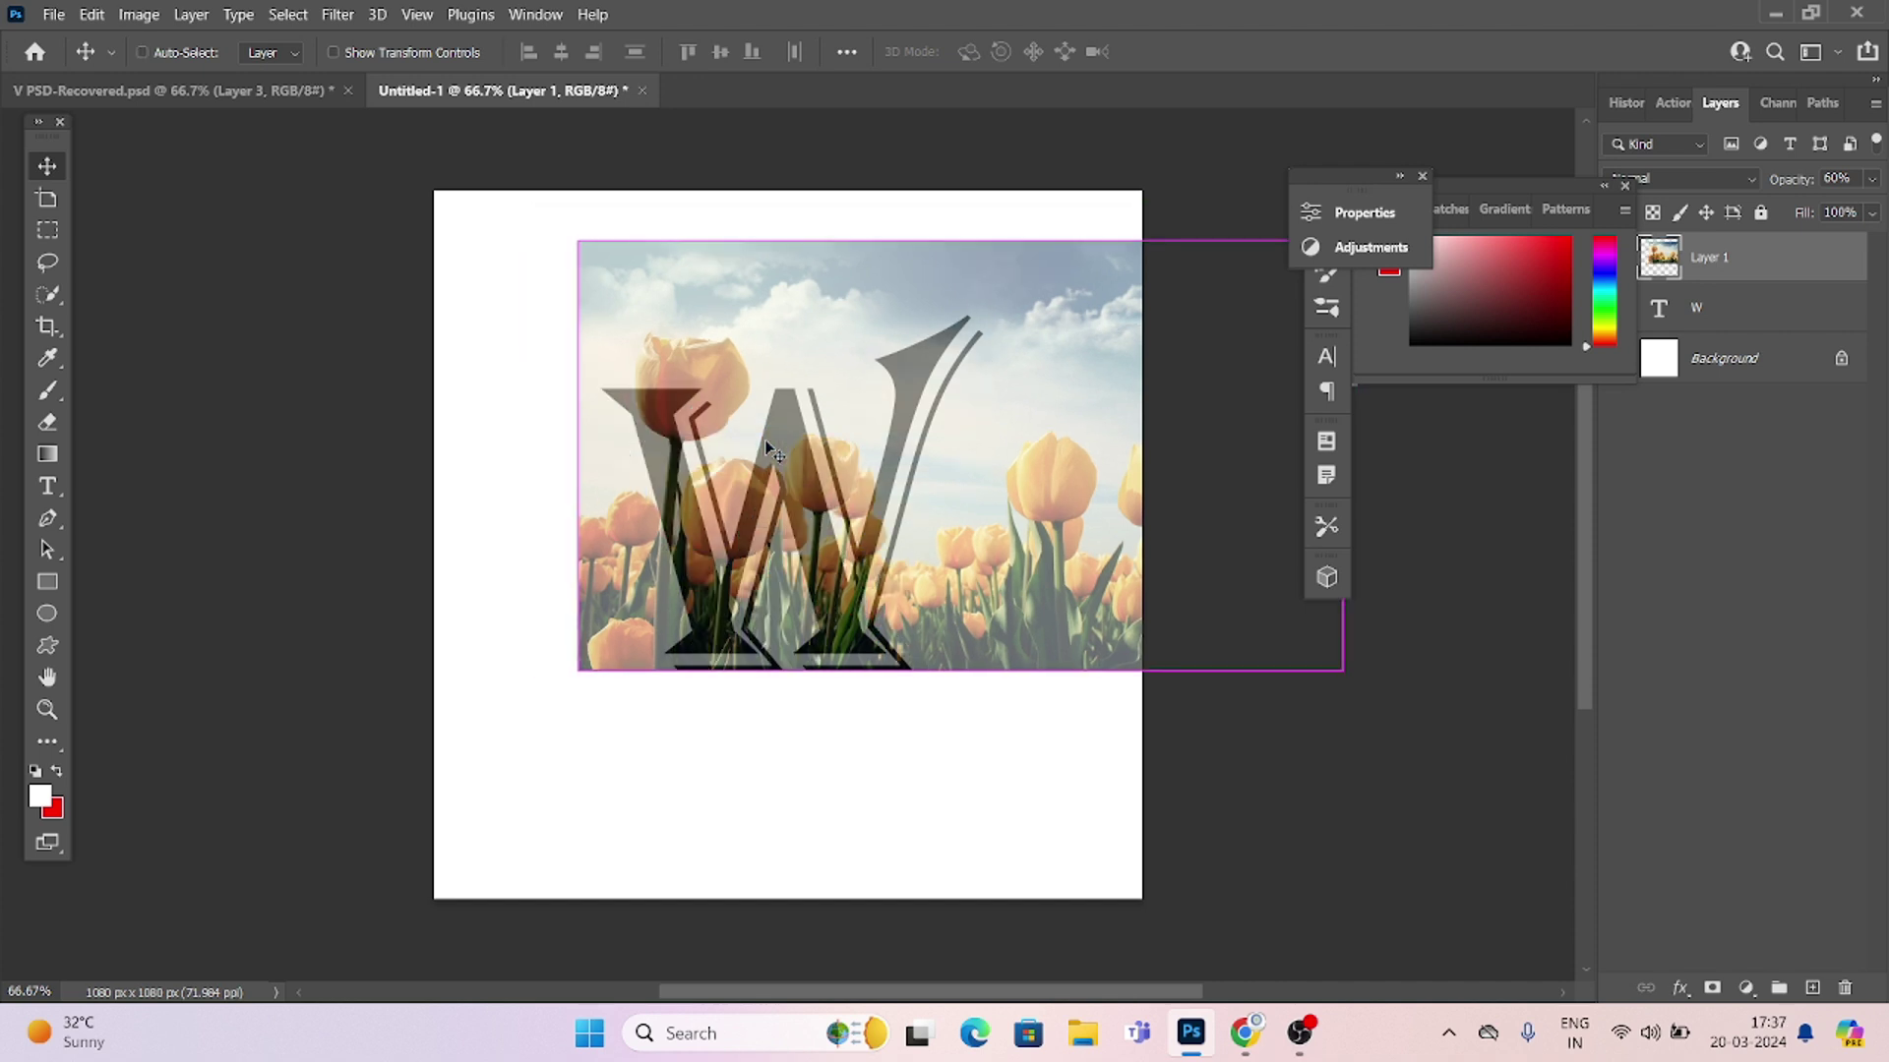
Quick-select the tall tulip's head and stem, using Alt to remove stray areas
click(49, 295)
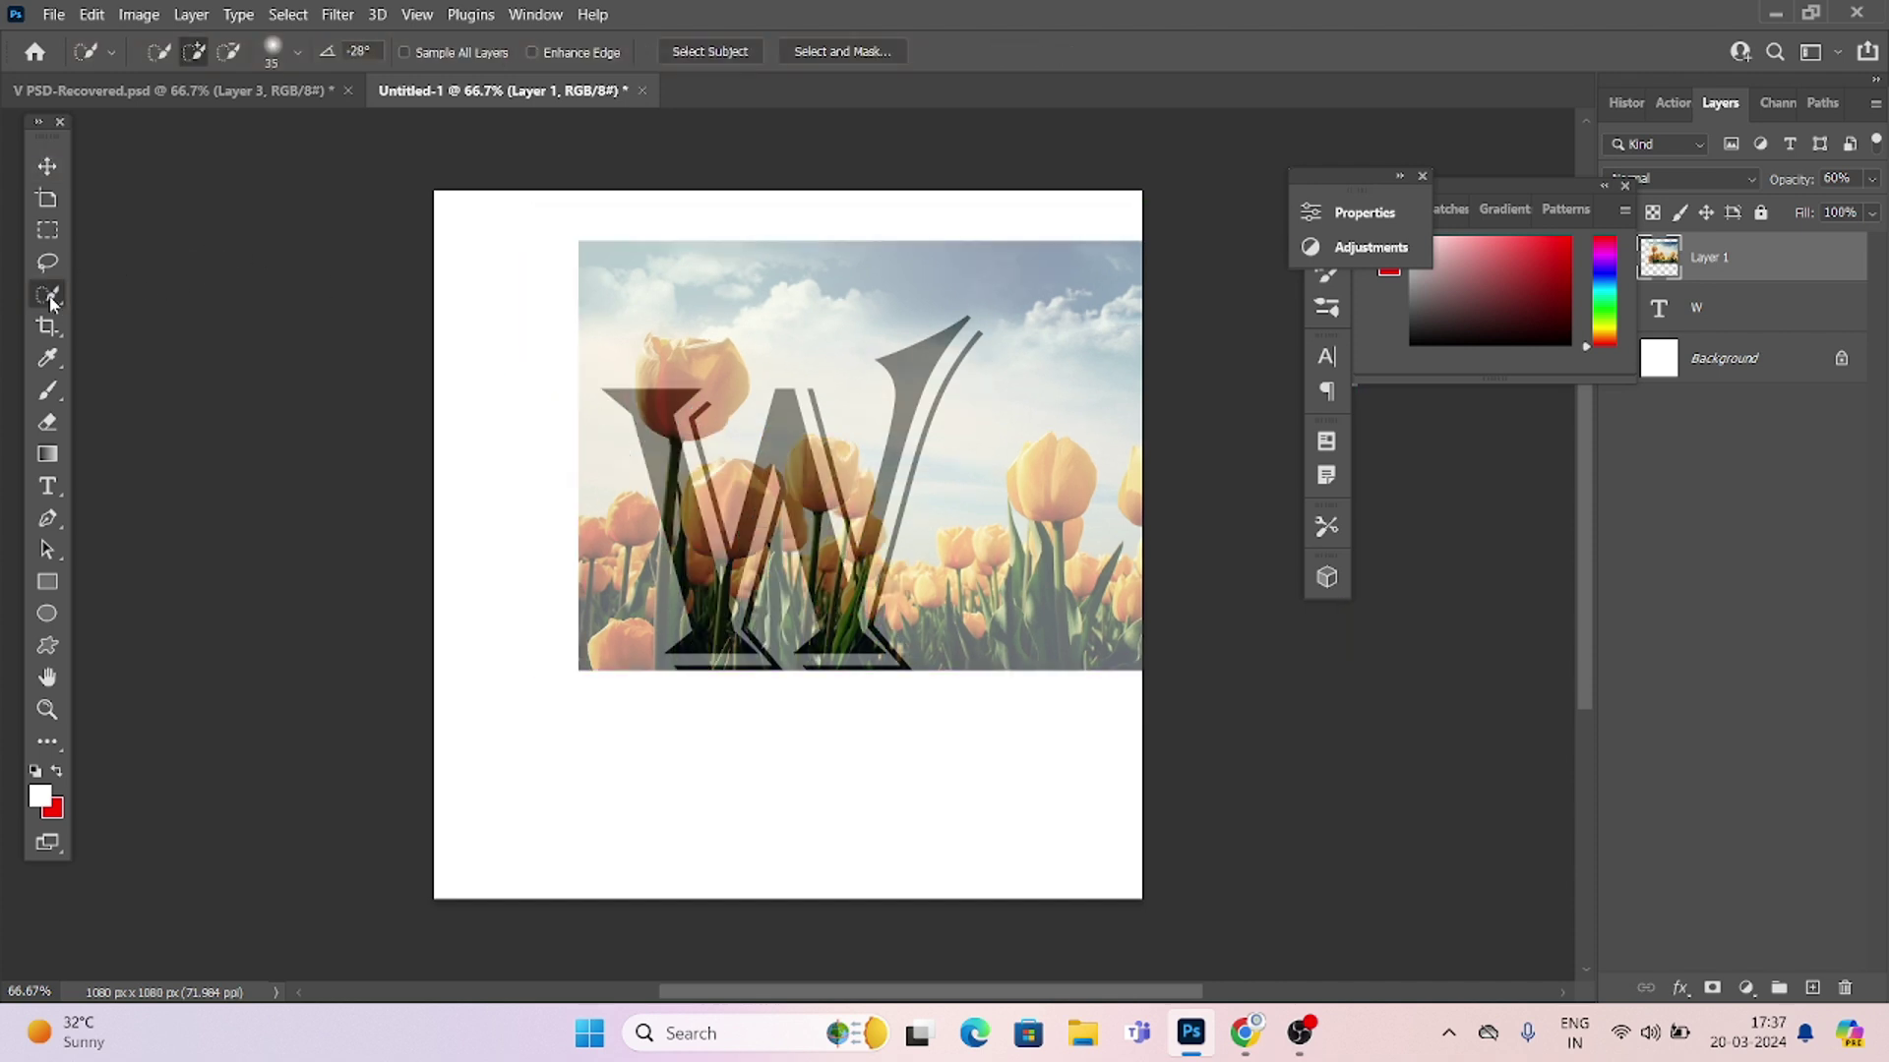
drag(688, 364, 661, 675)
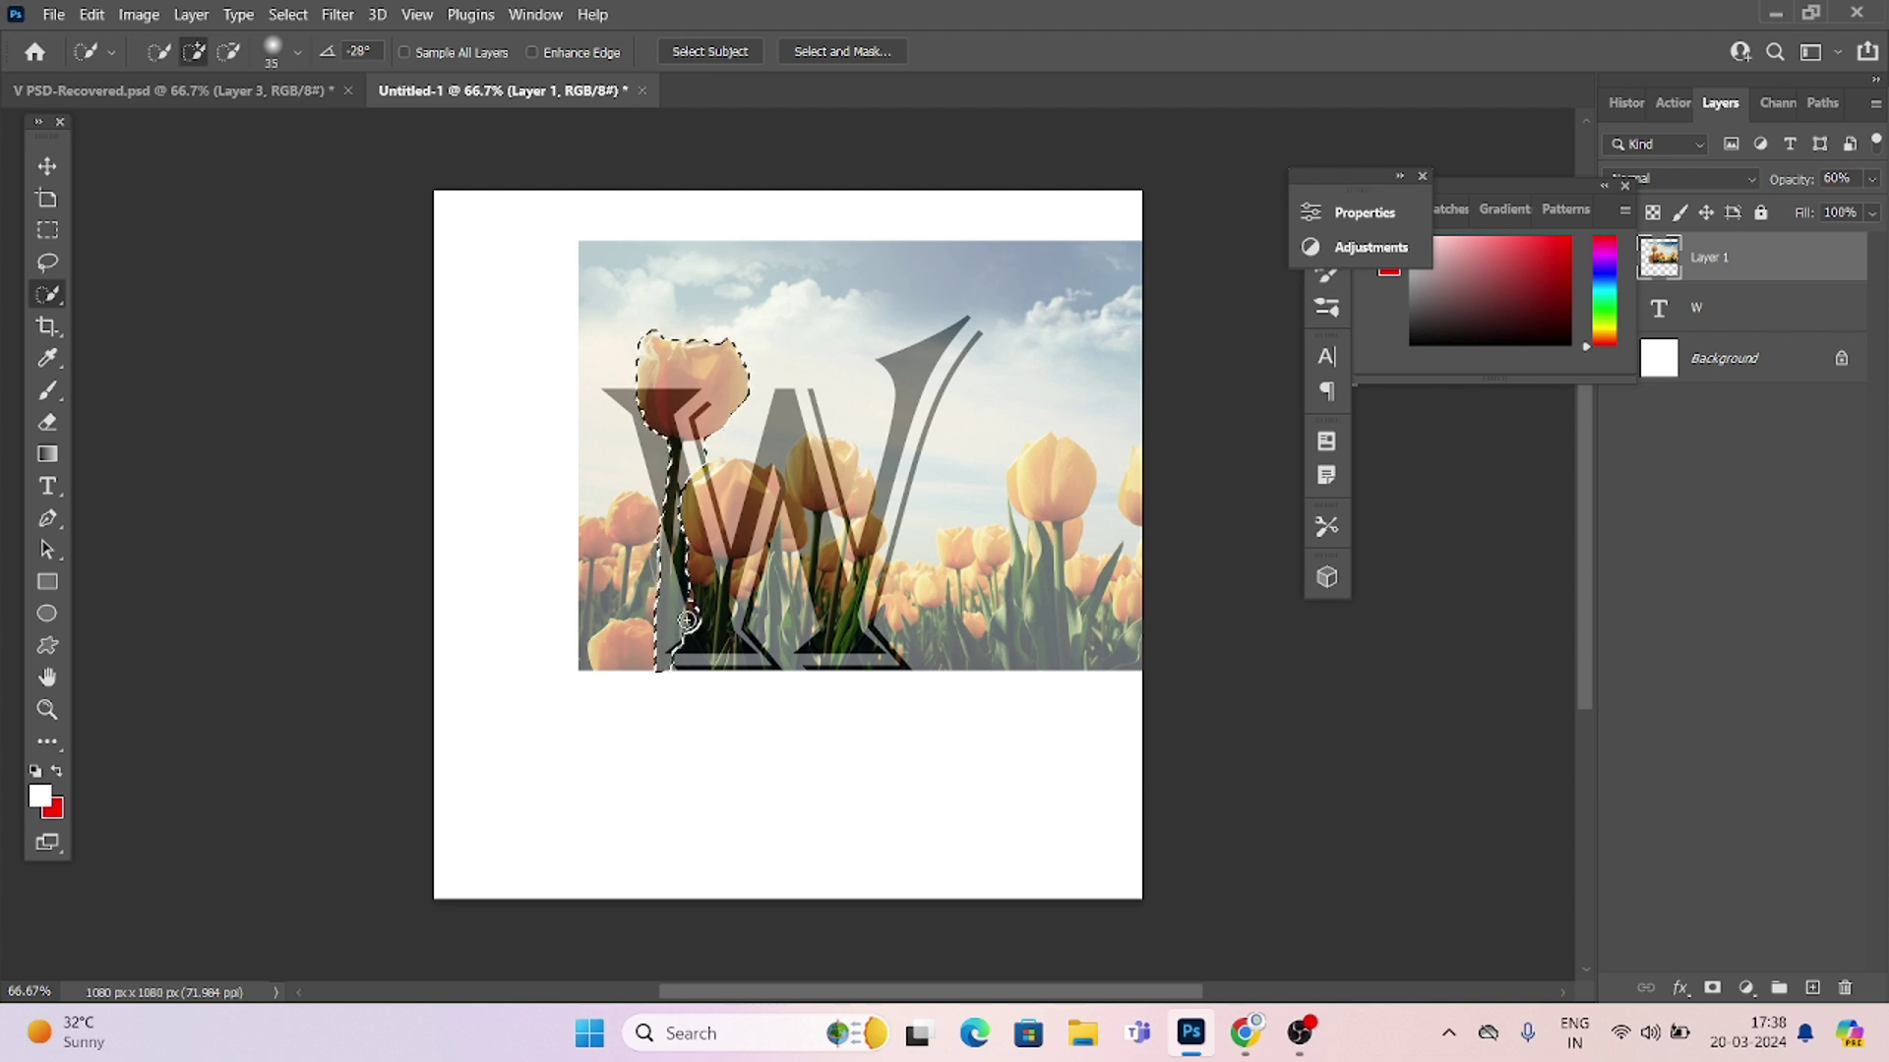
drag(708, 629, 699, 644)
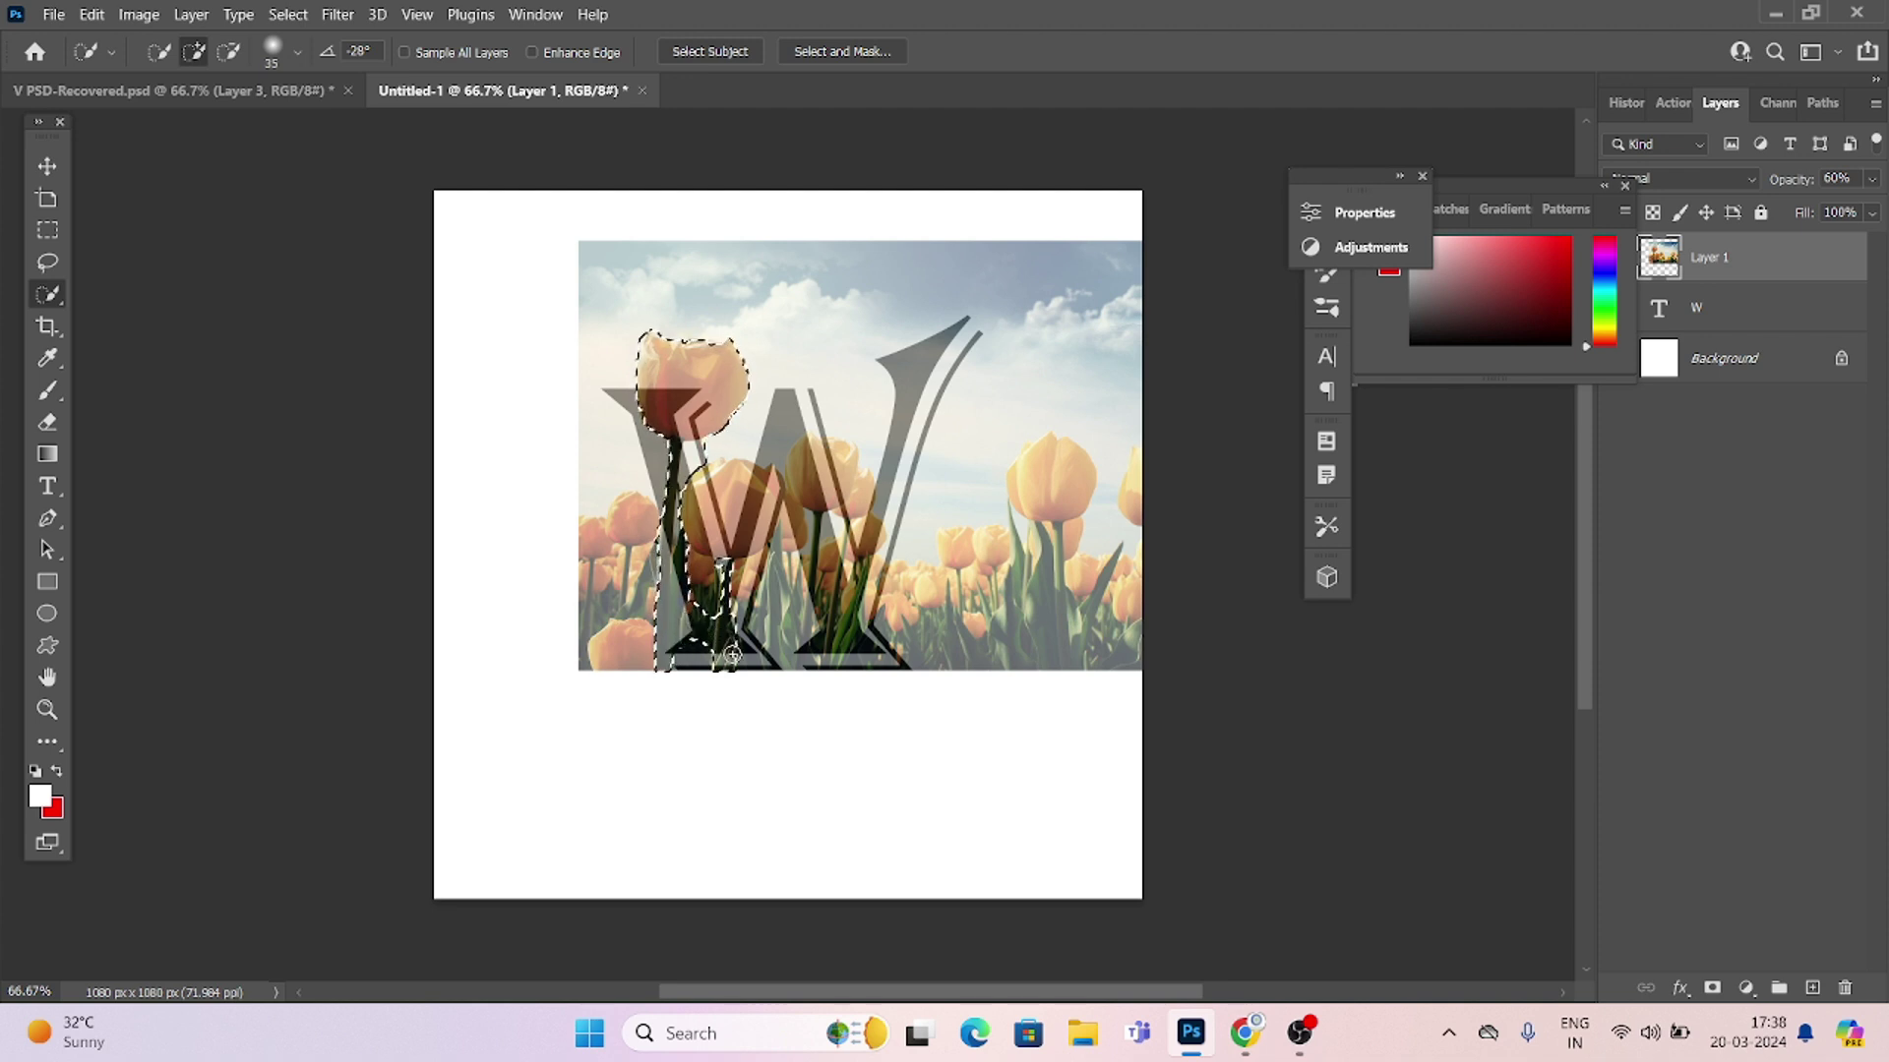
key(alt)
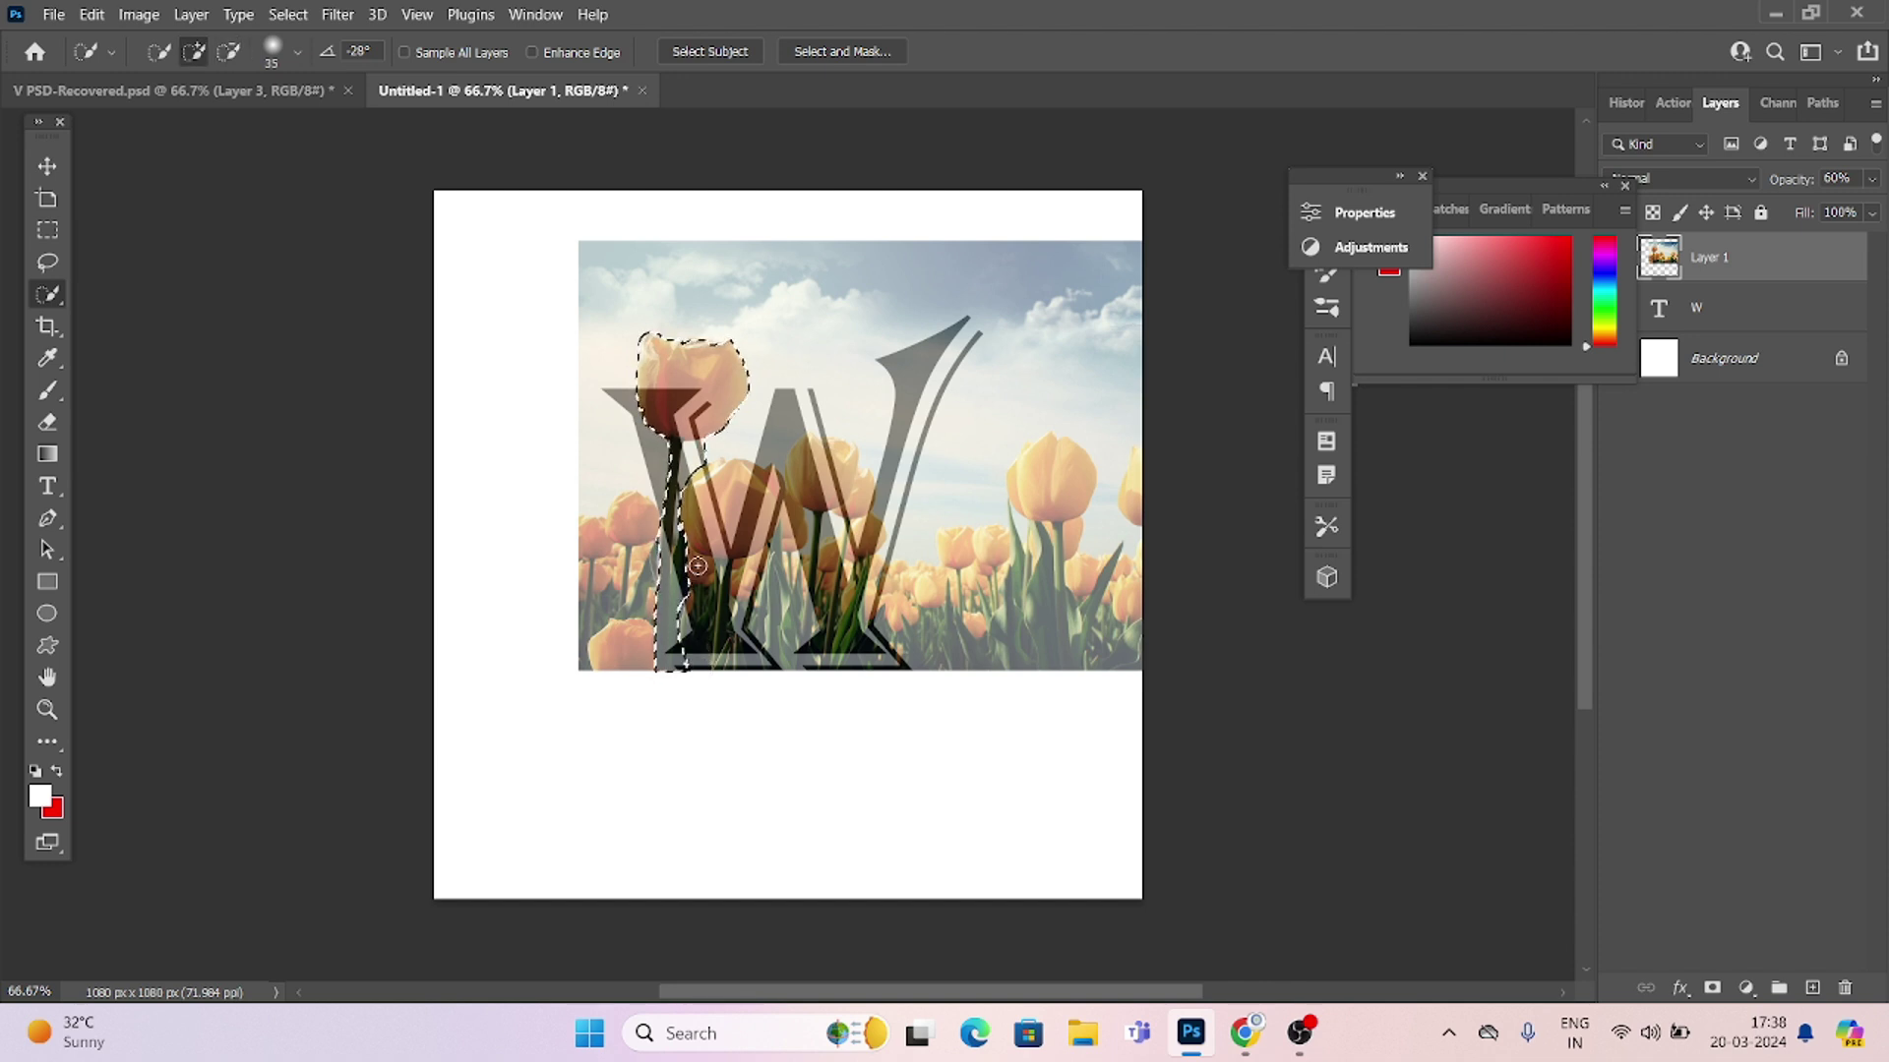
key(alt)
Copy the tulip to Layer 2, clip the tulip photo into the W, and restore 100% opacity
key(ctrl+j)
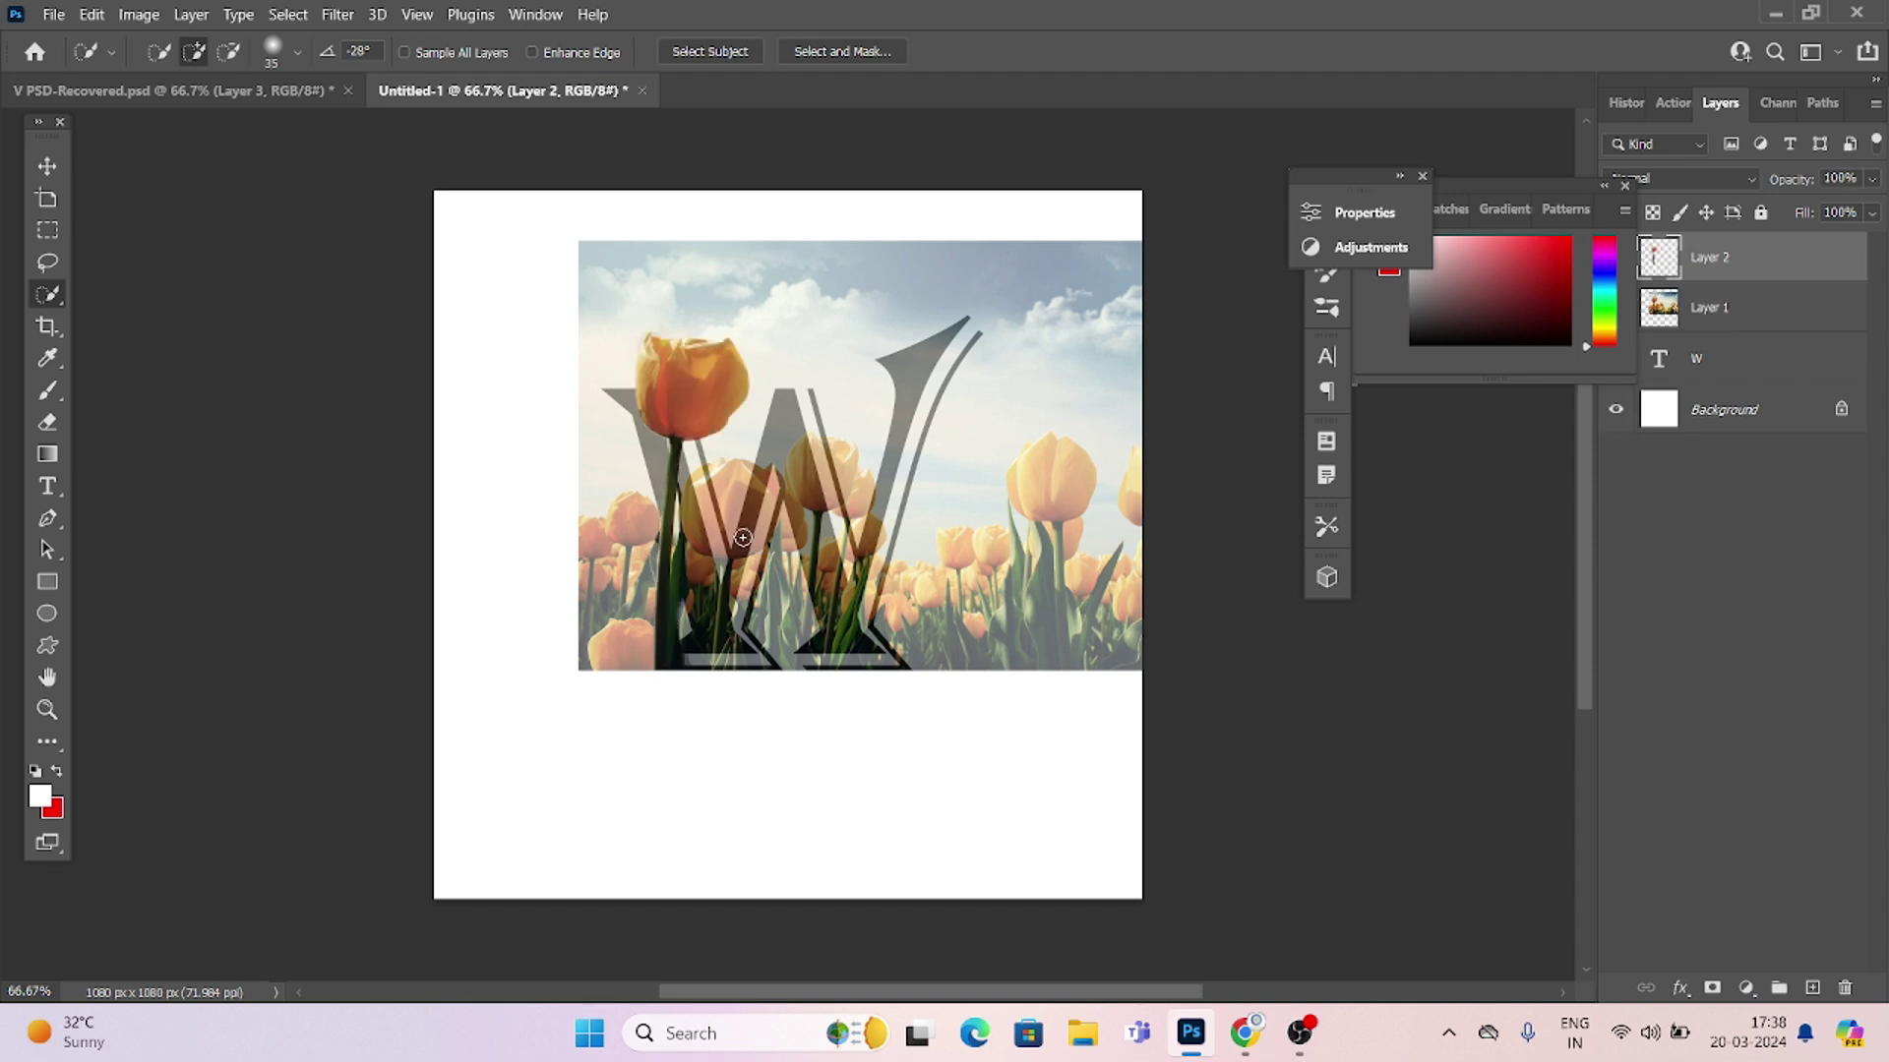
click(1721, 313)
key(ctrl+alt+g)
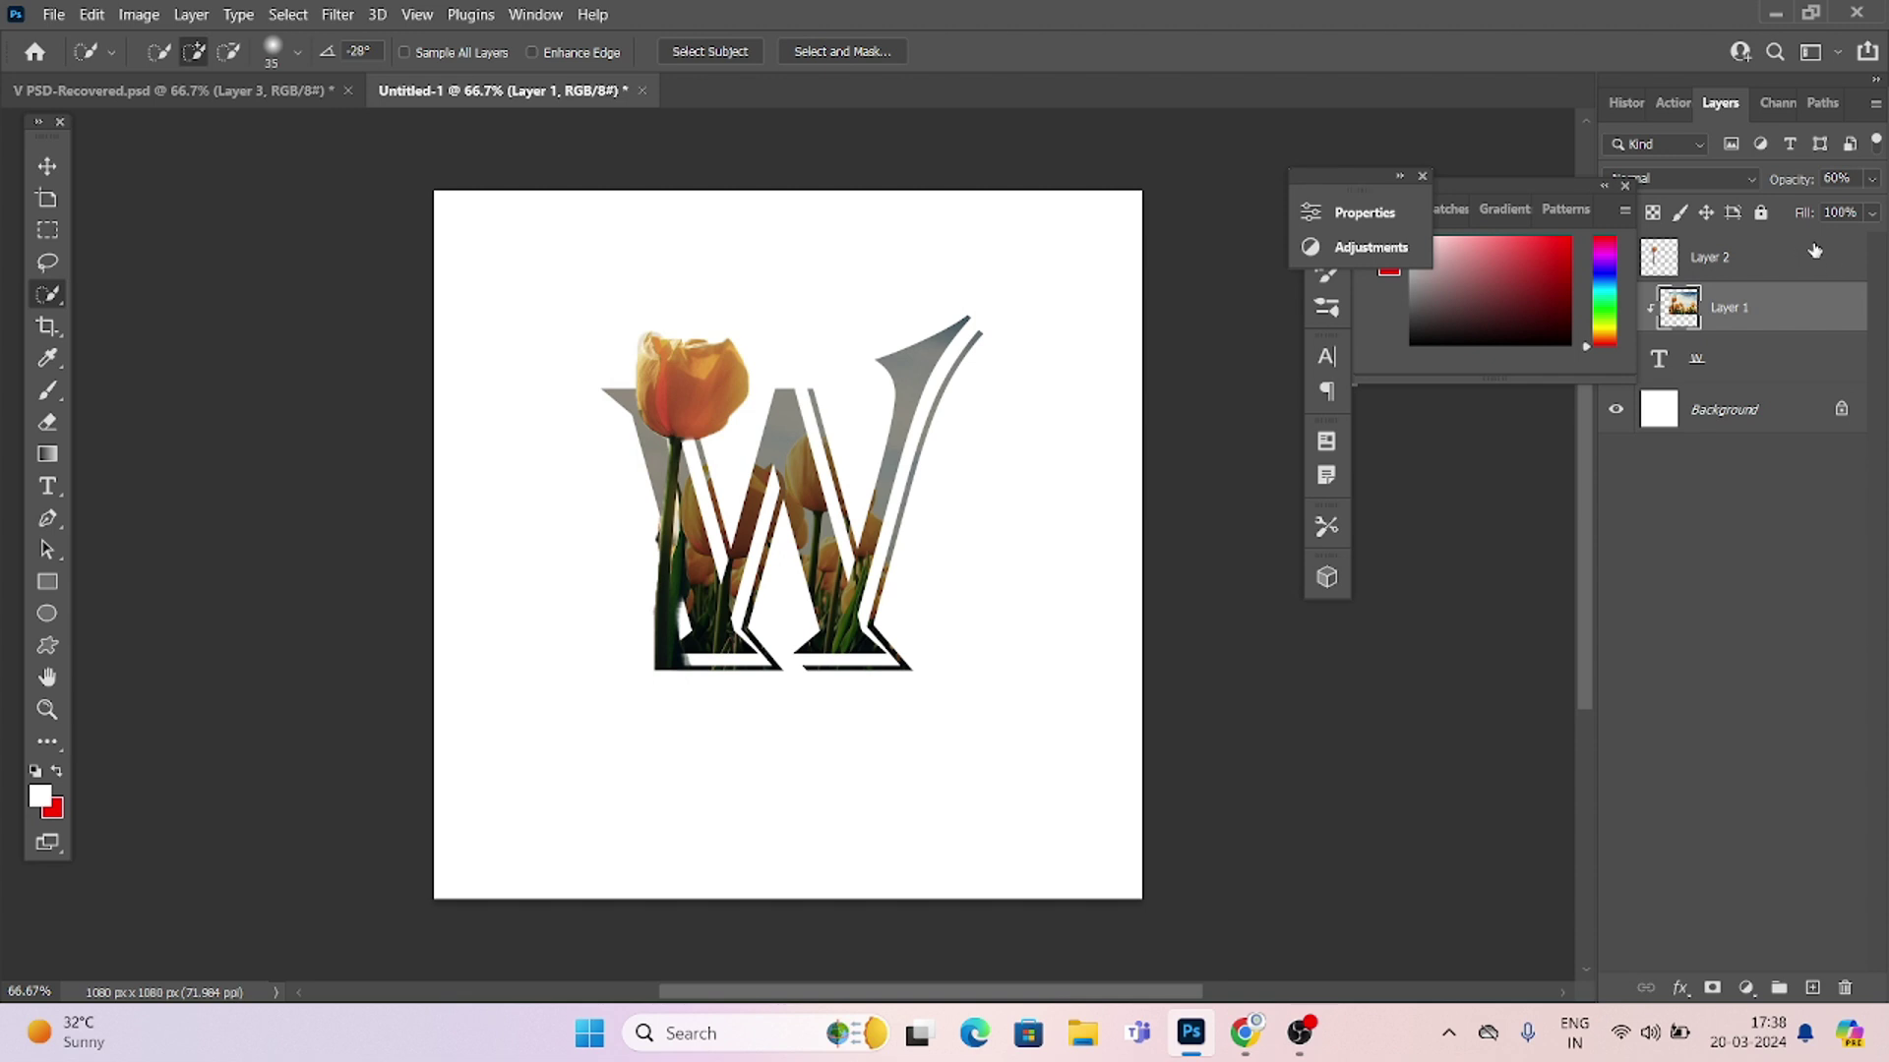
click(1874, 180)
drag(1815, 209, 1872, 209)
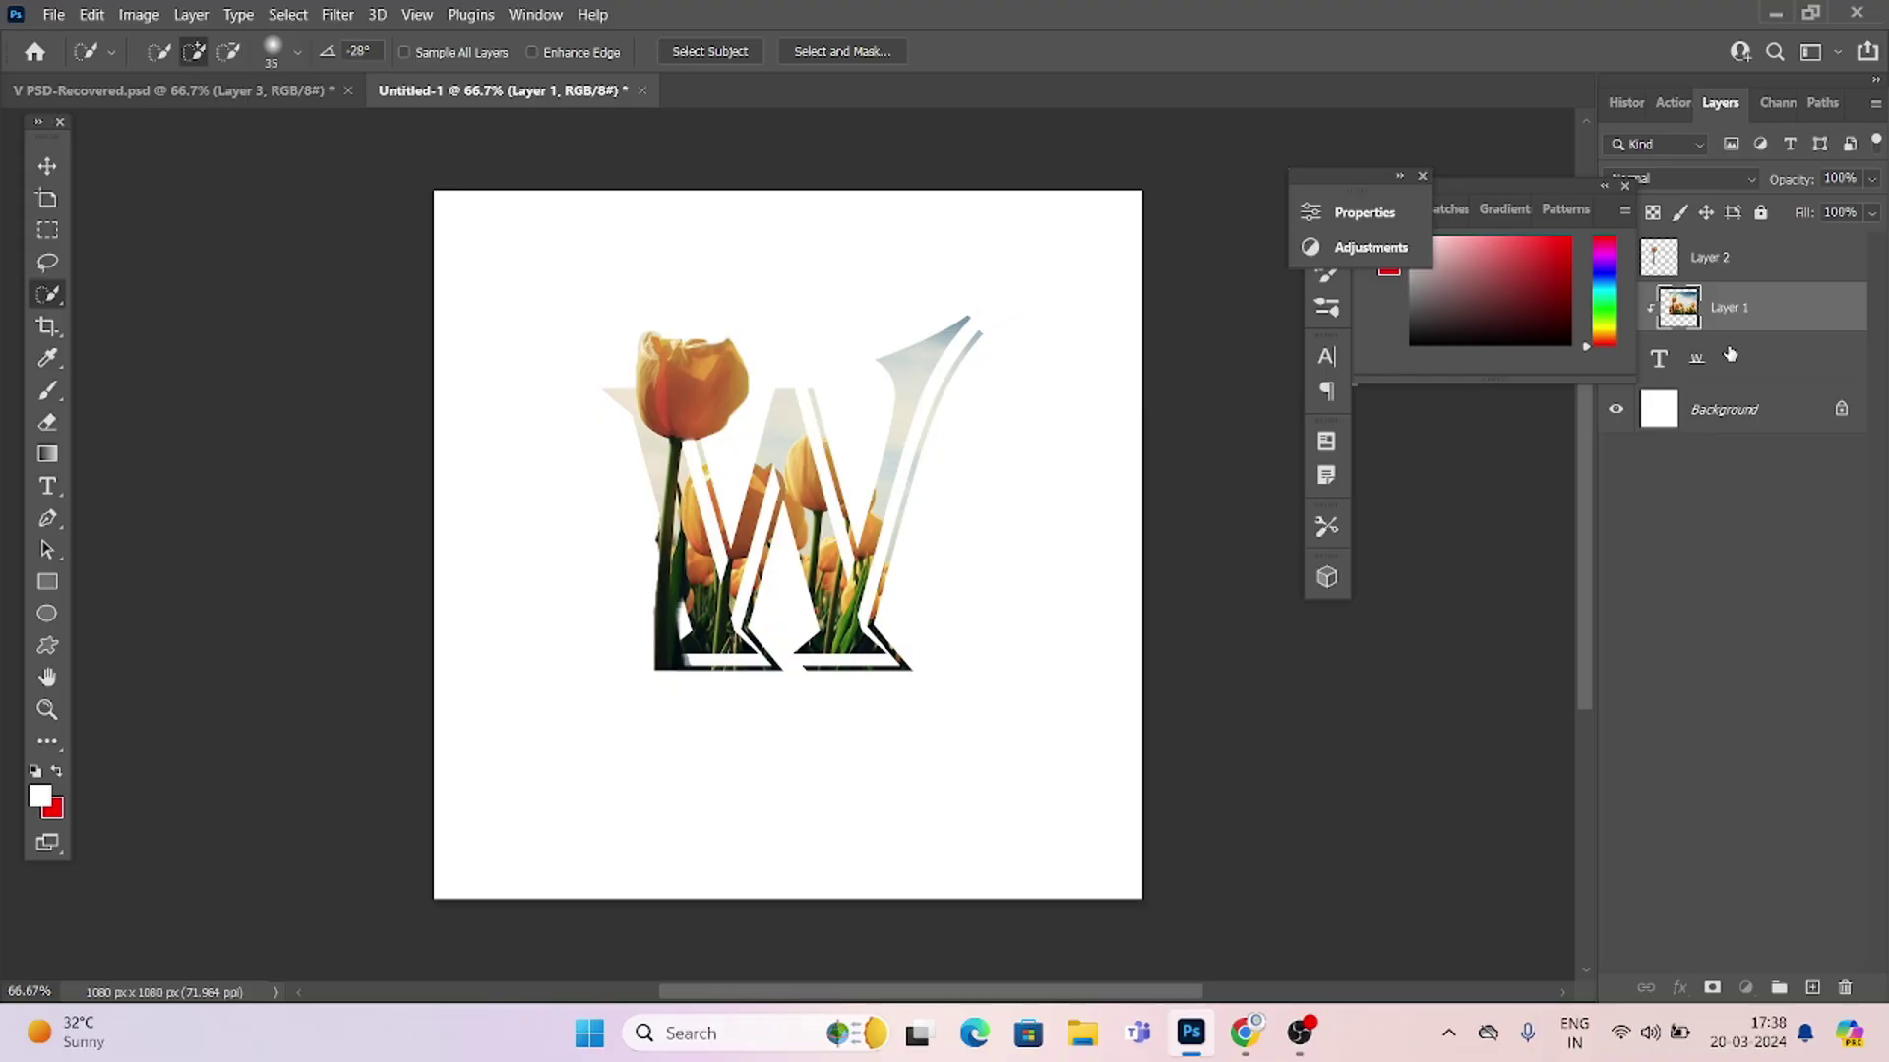
right_click(1720, 354)
Give the W a Multiply drop shadow at 100% opacity, 22% spread and 4 px size
click(1525, 35)
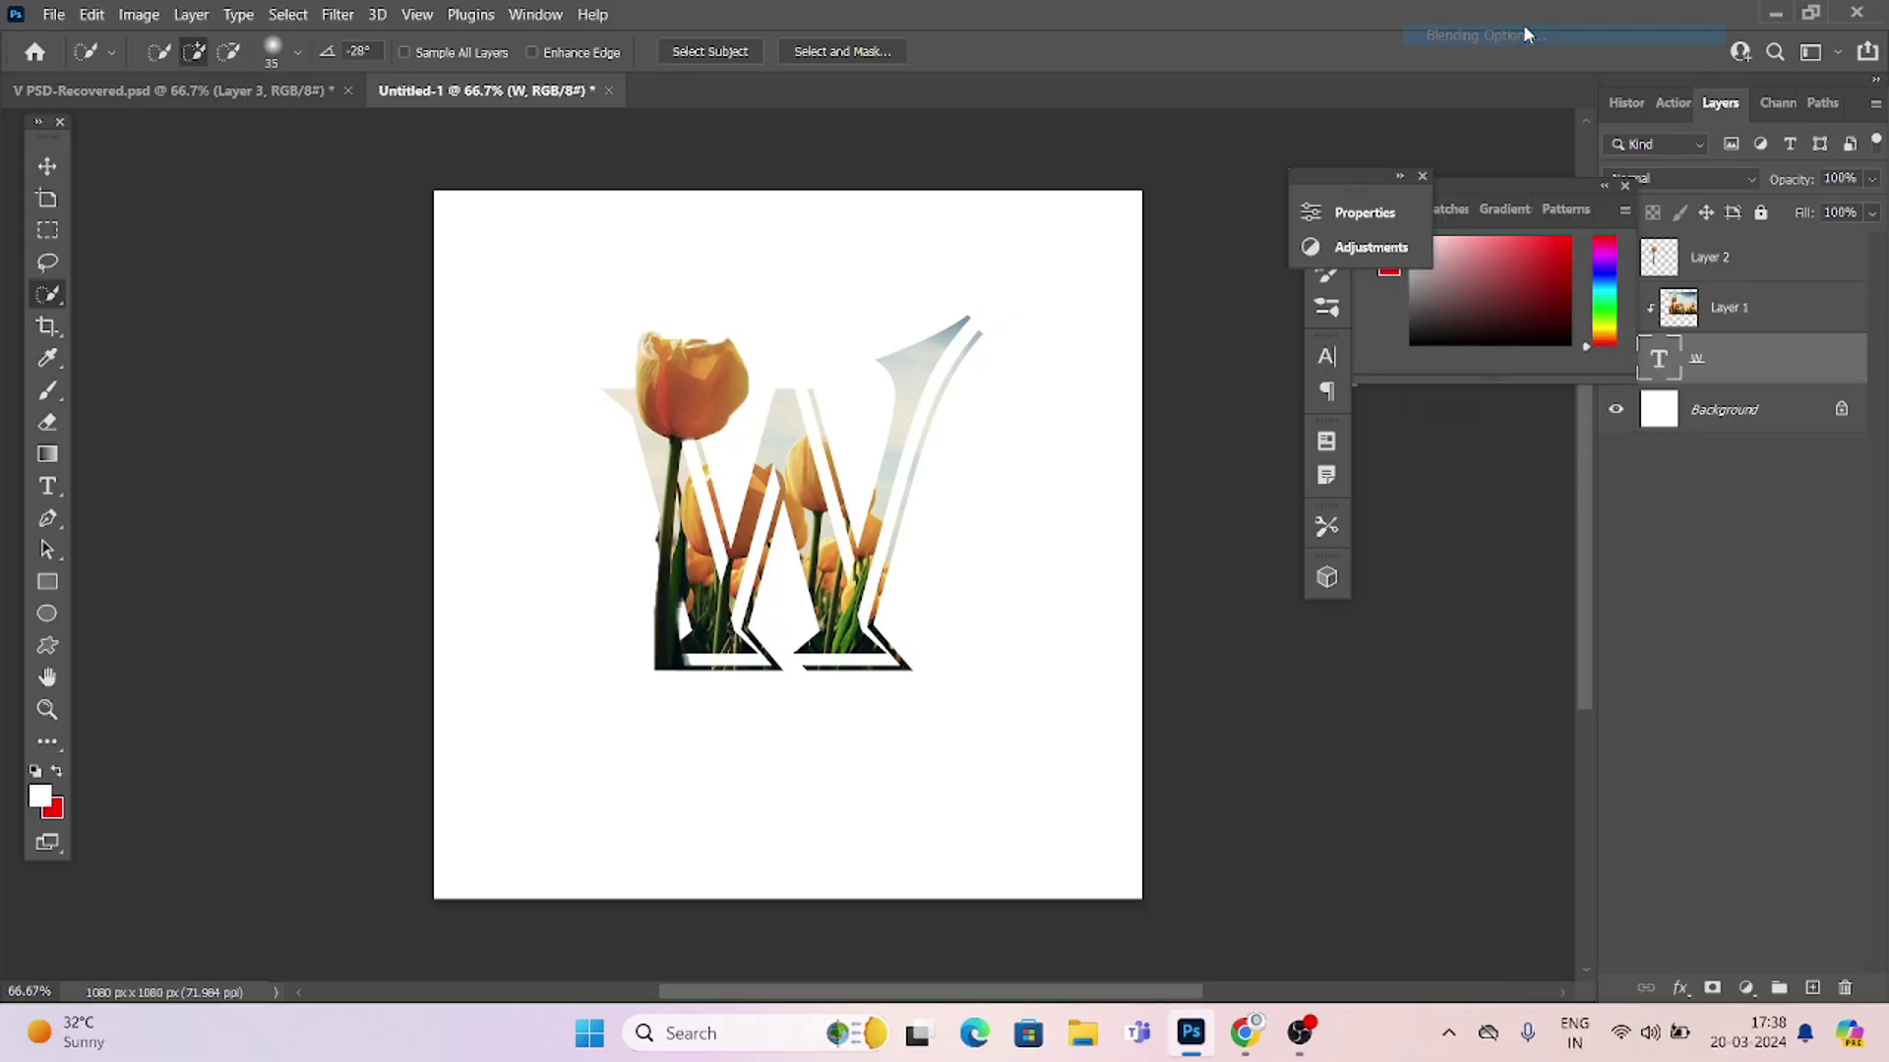
click(1077, 873)
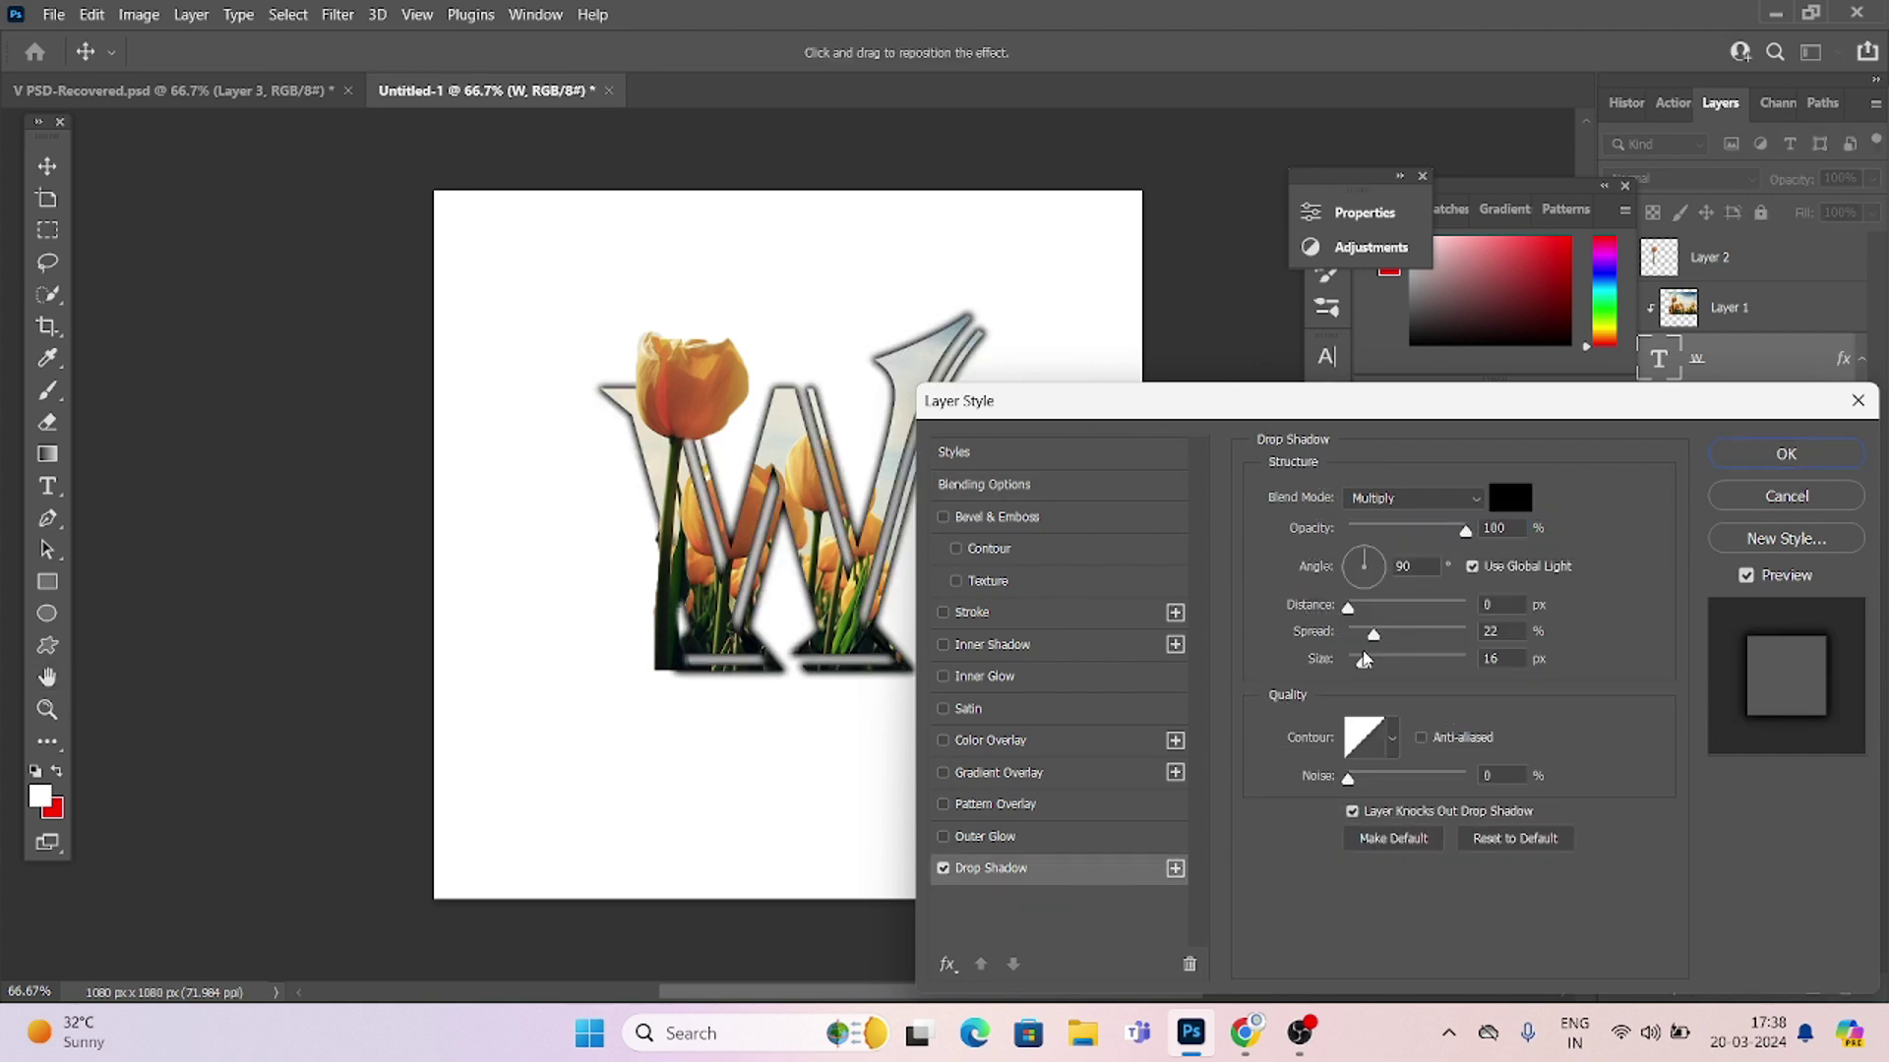
drag(1363, 662, 1353, 665)
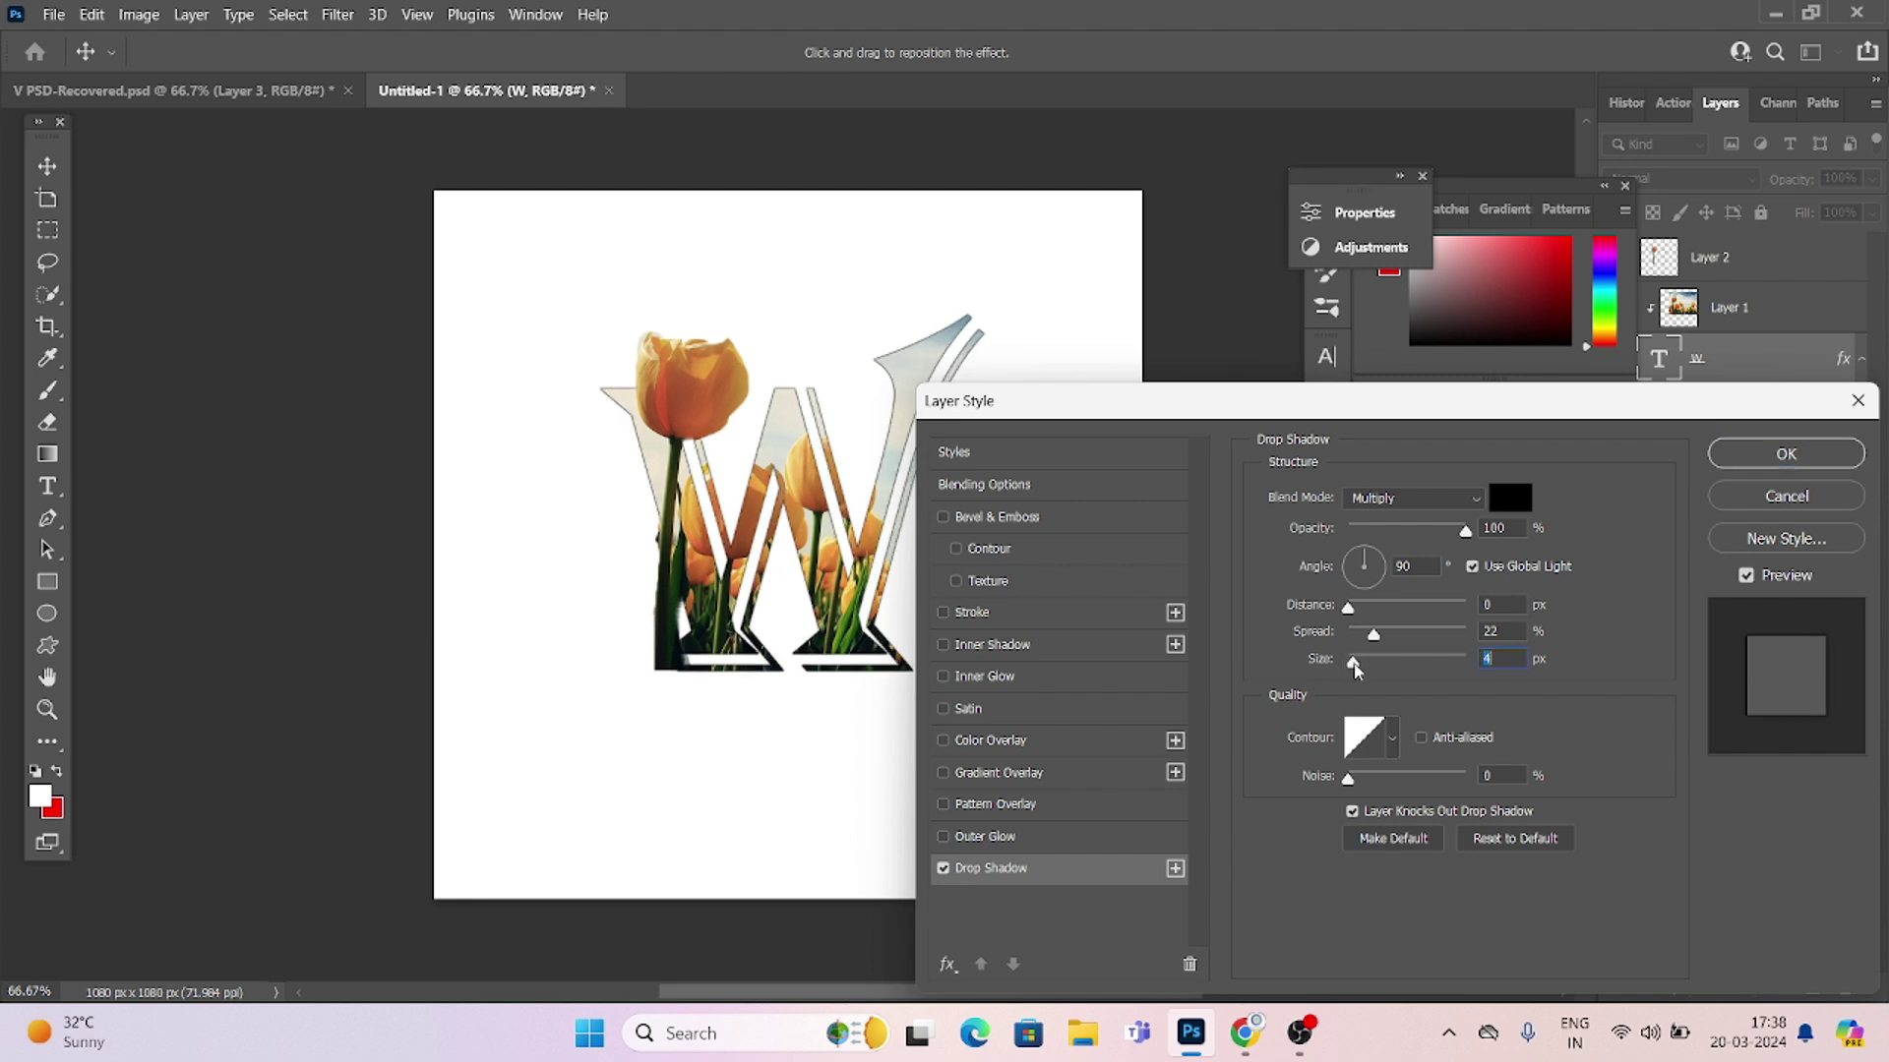
click(1783, 454)
Draw an ellipse near the bottom-right and enlarge it to about 308 × 279 px past the corner
click(45, 617)
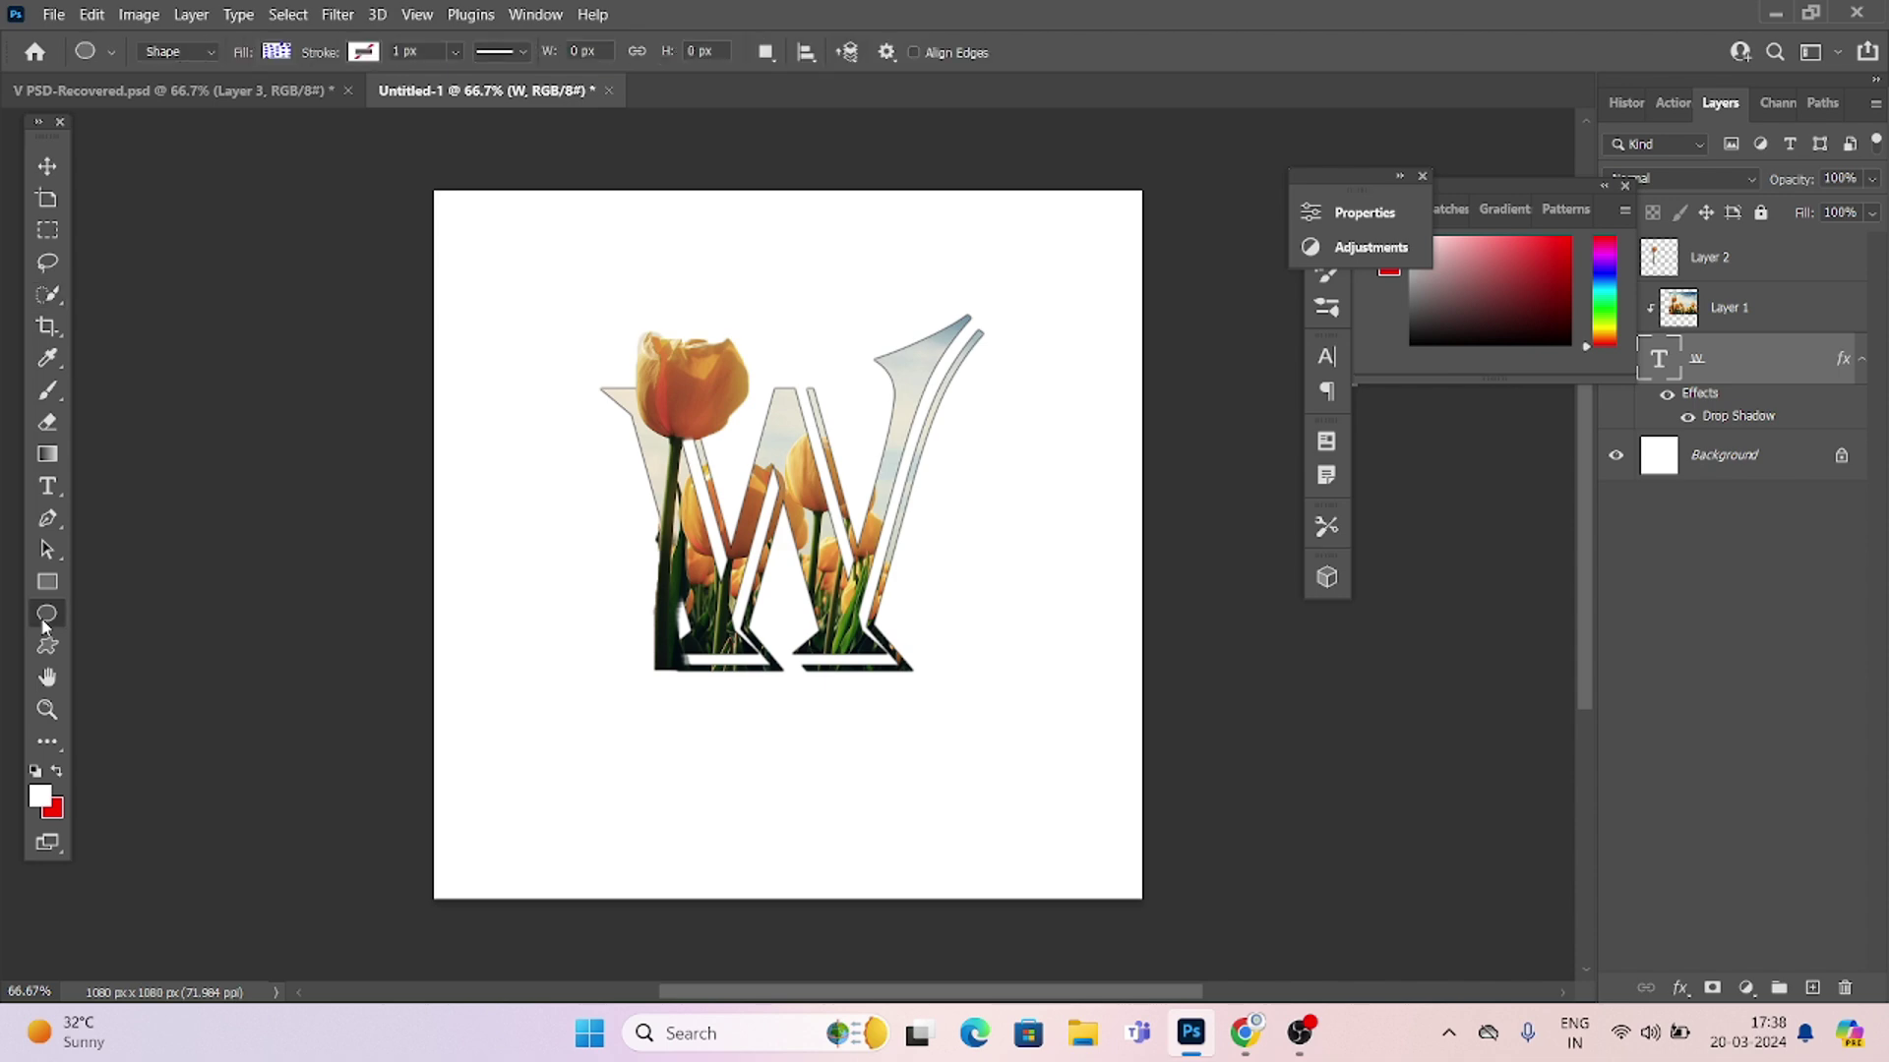
drag(995, 747, 1076, 869)
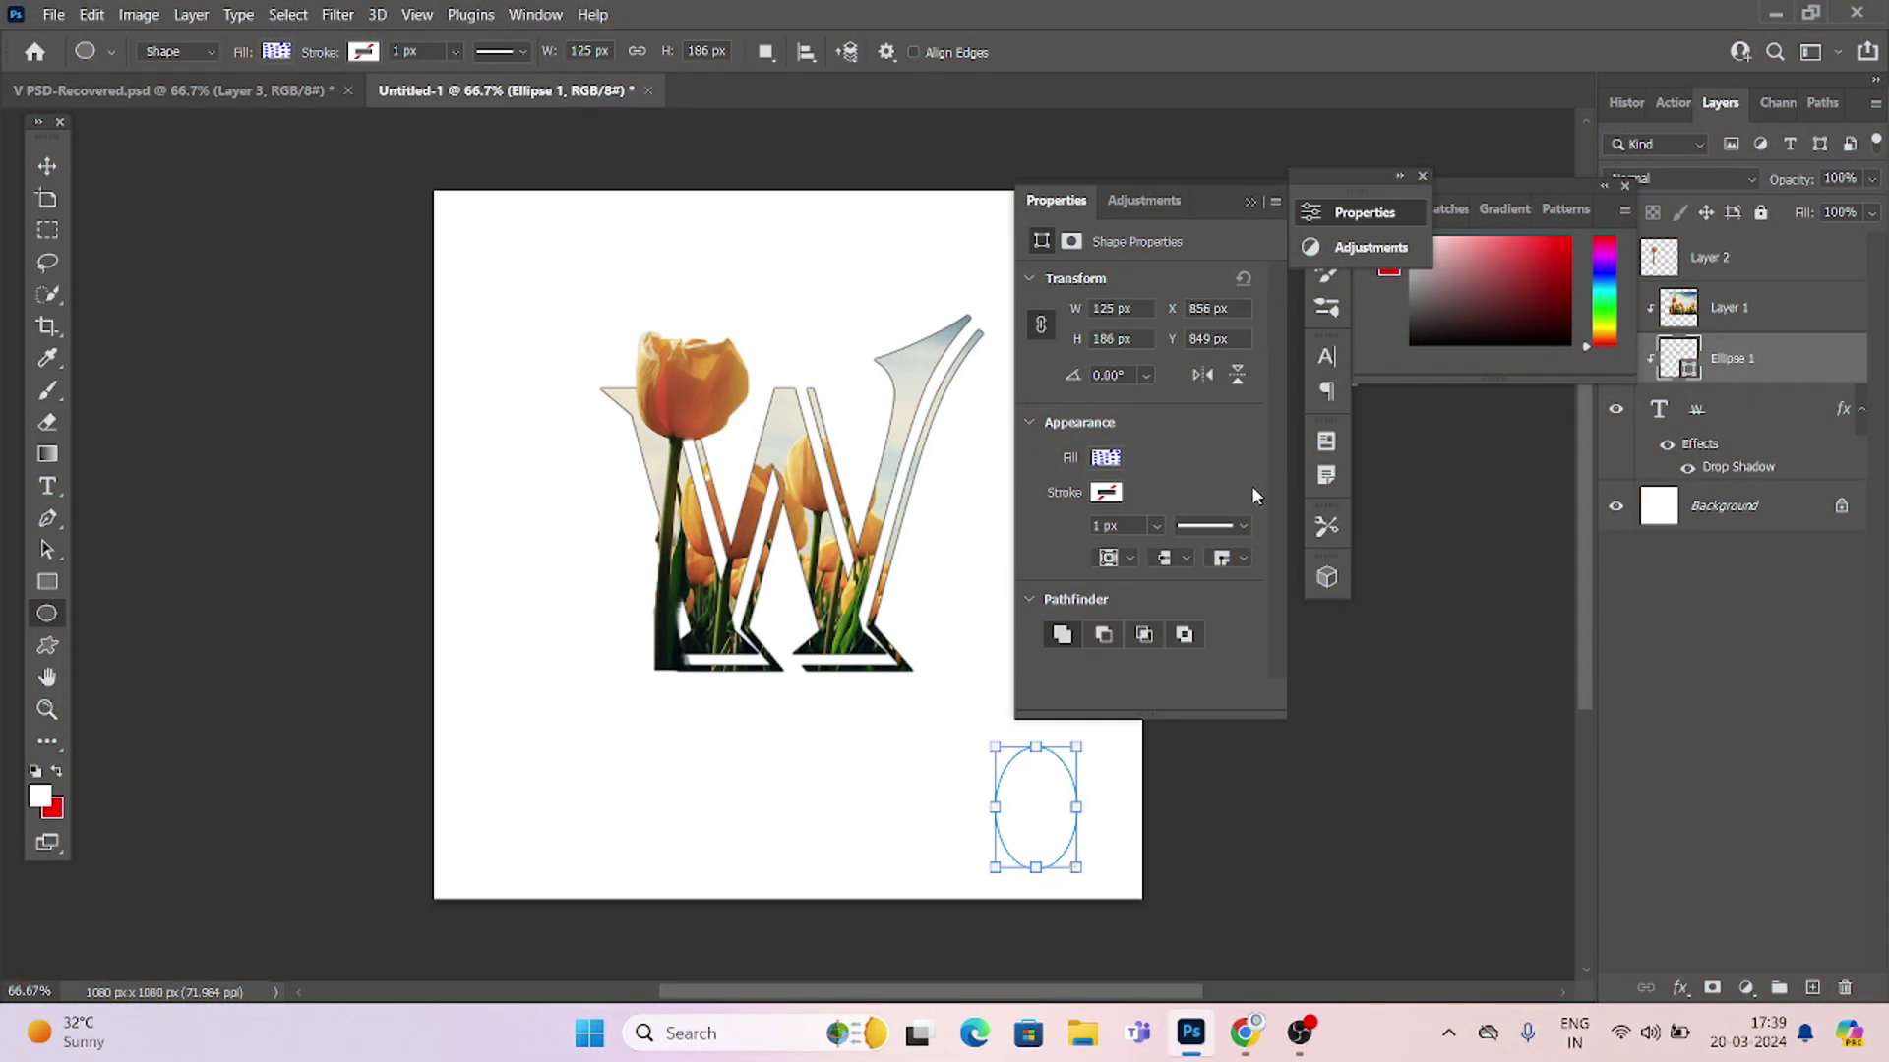
click(31, 169)
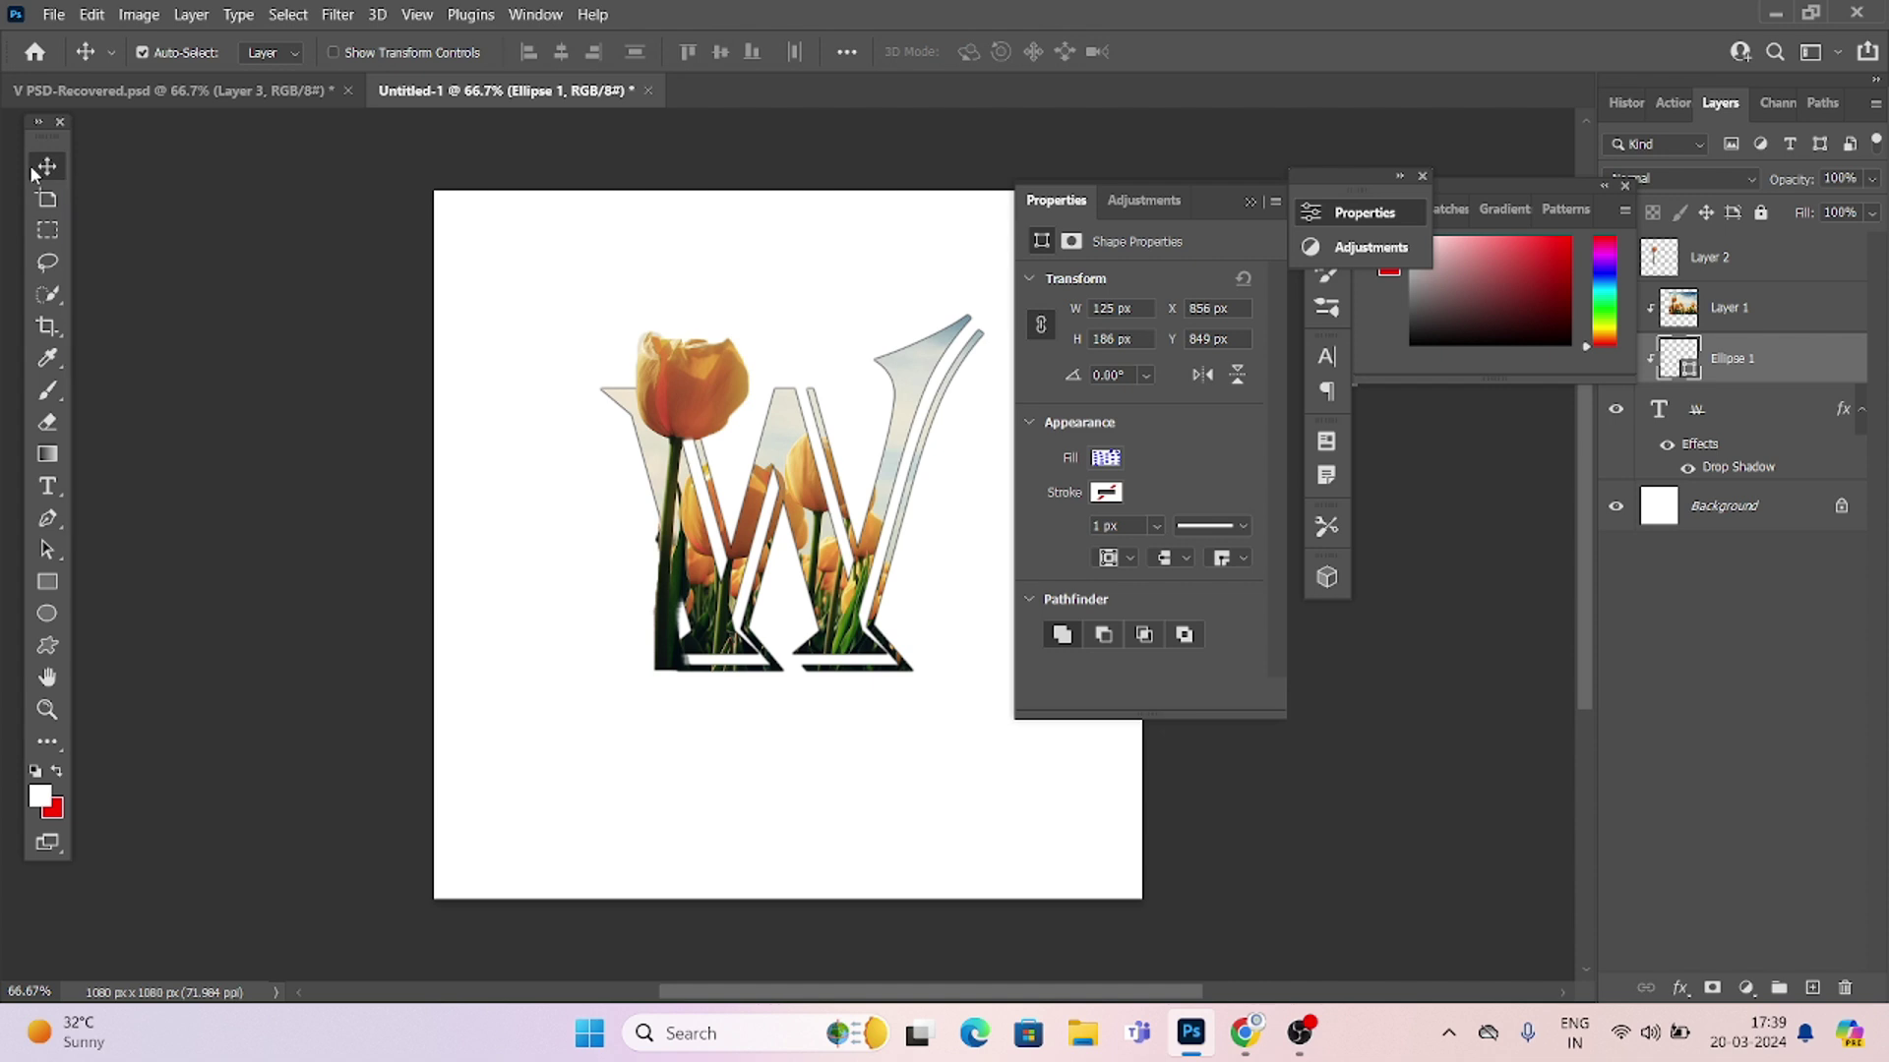
click(1249, 203)
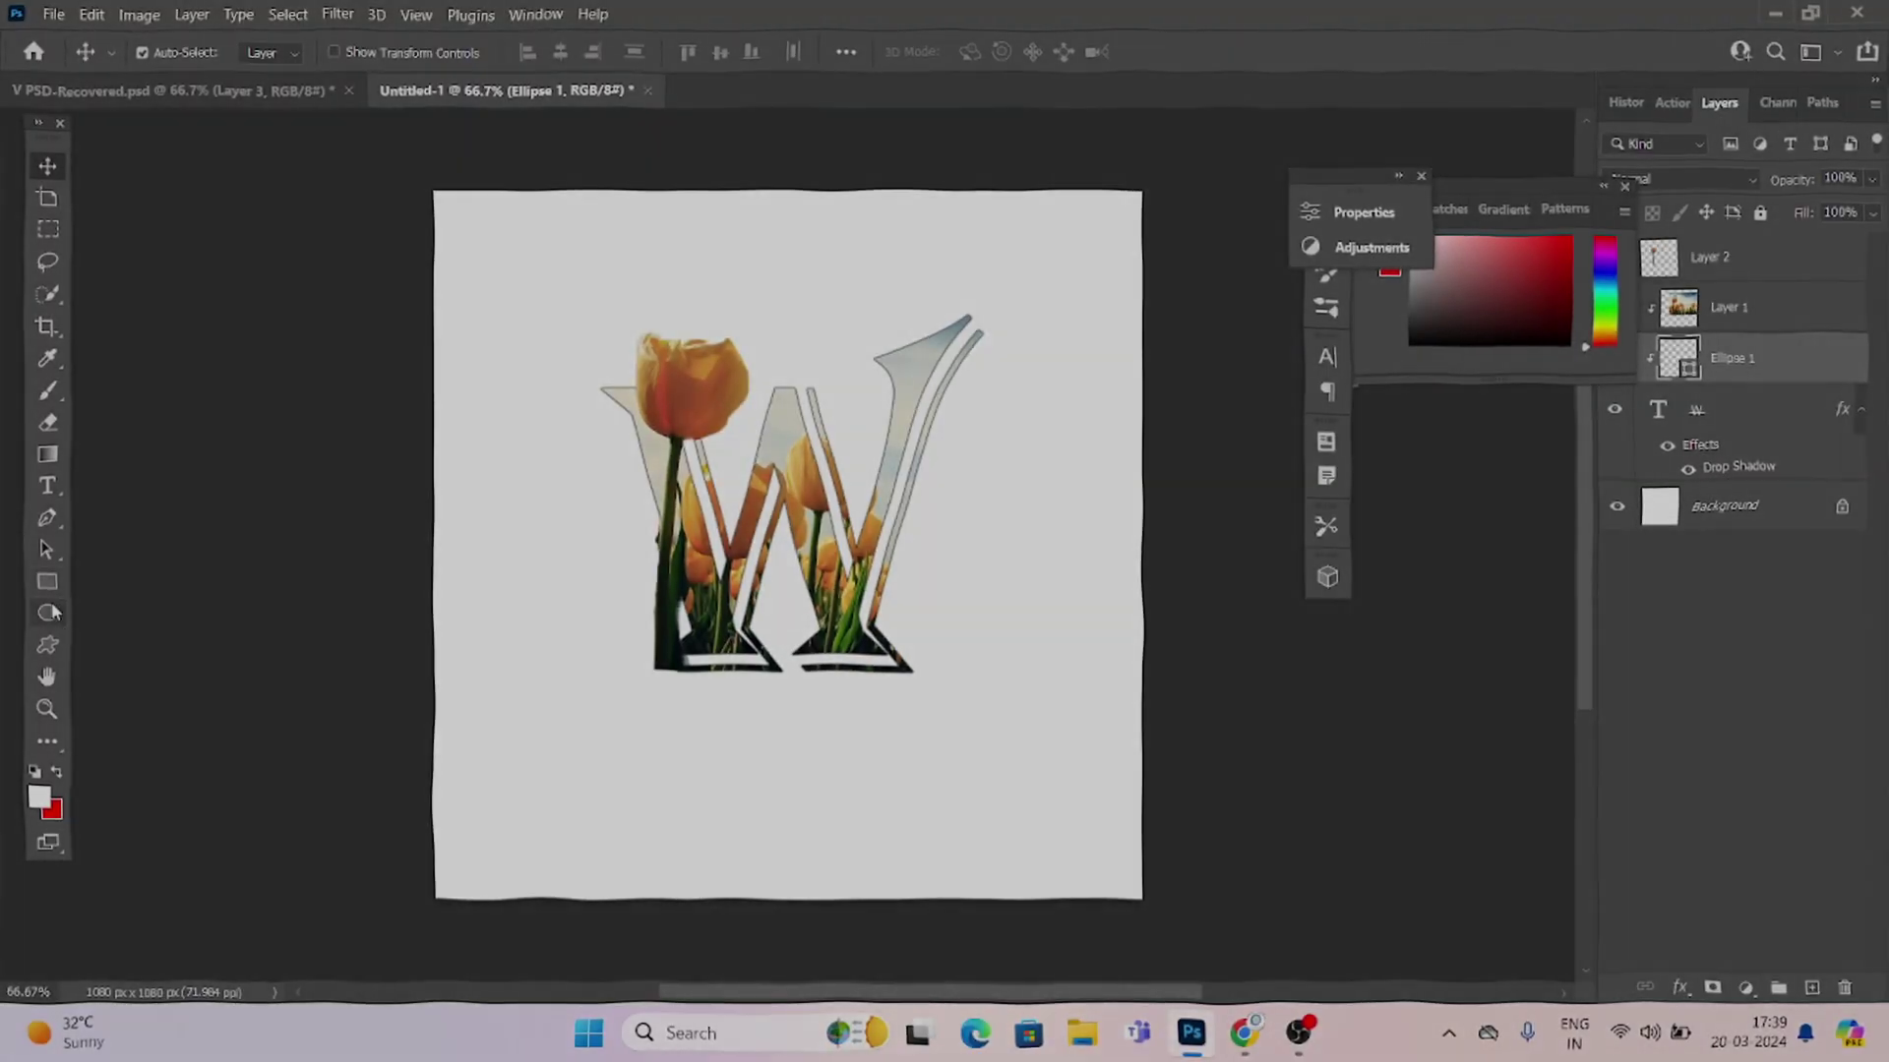
click(47, 611)
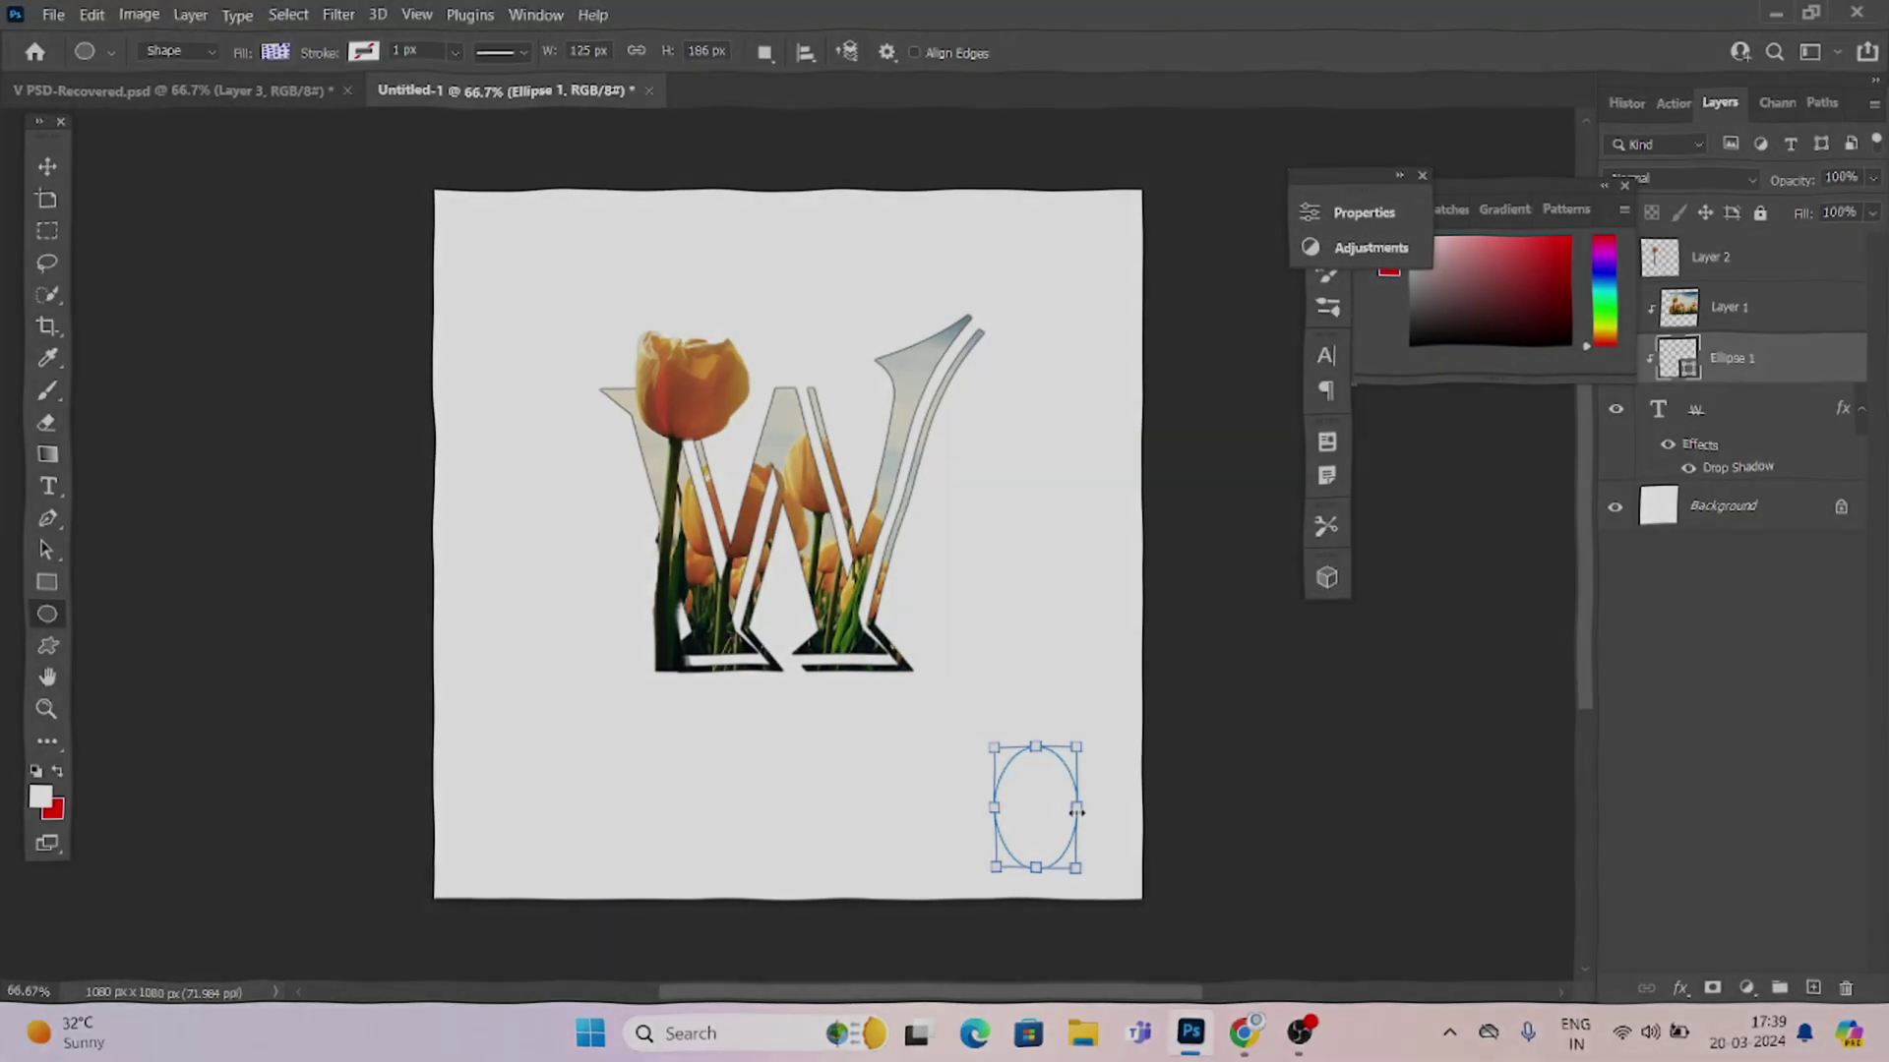
drag(1076, 812, 1125, 808)
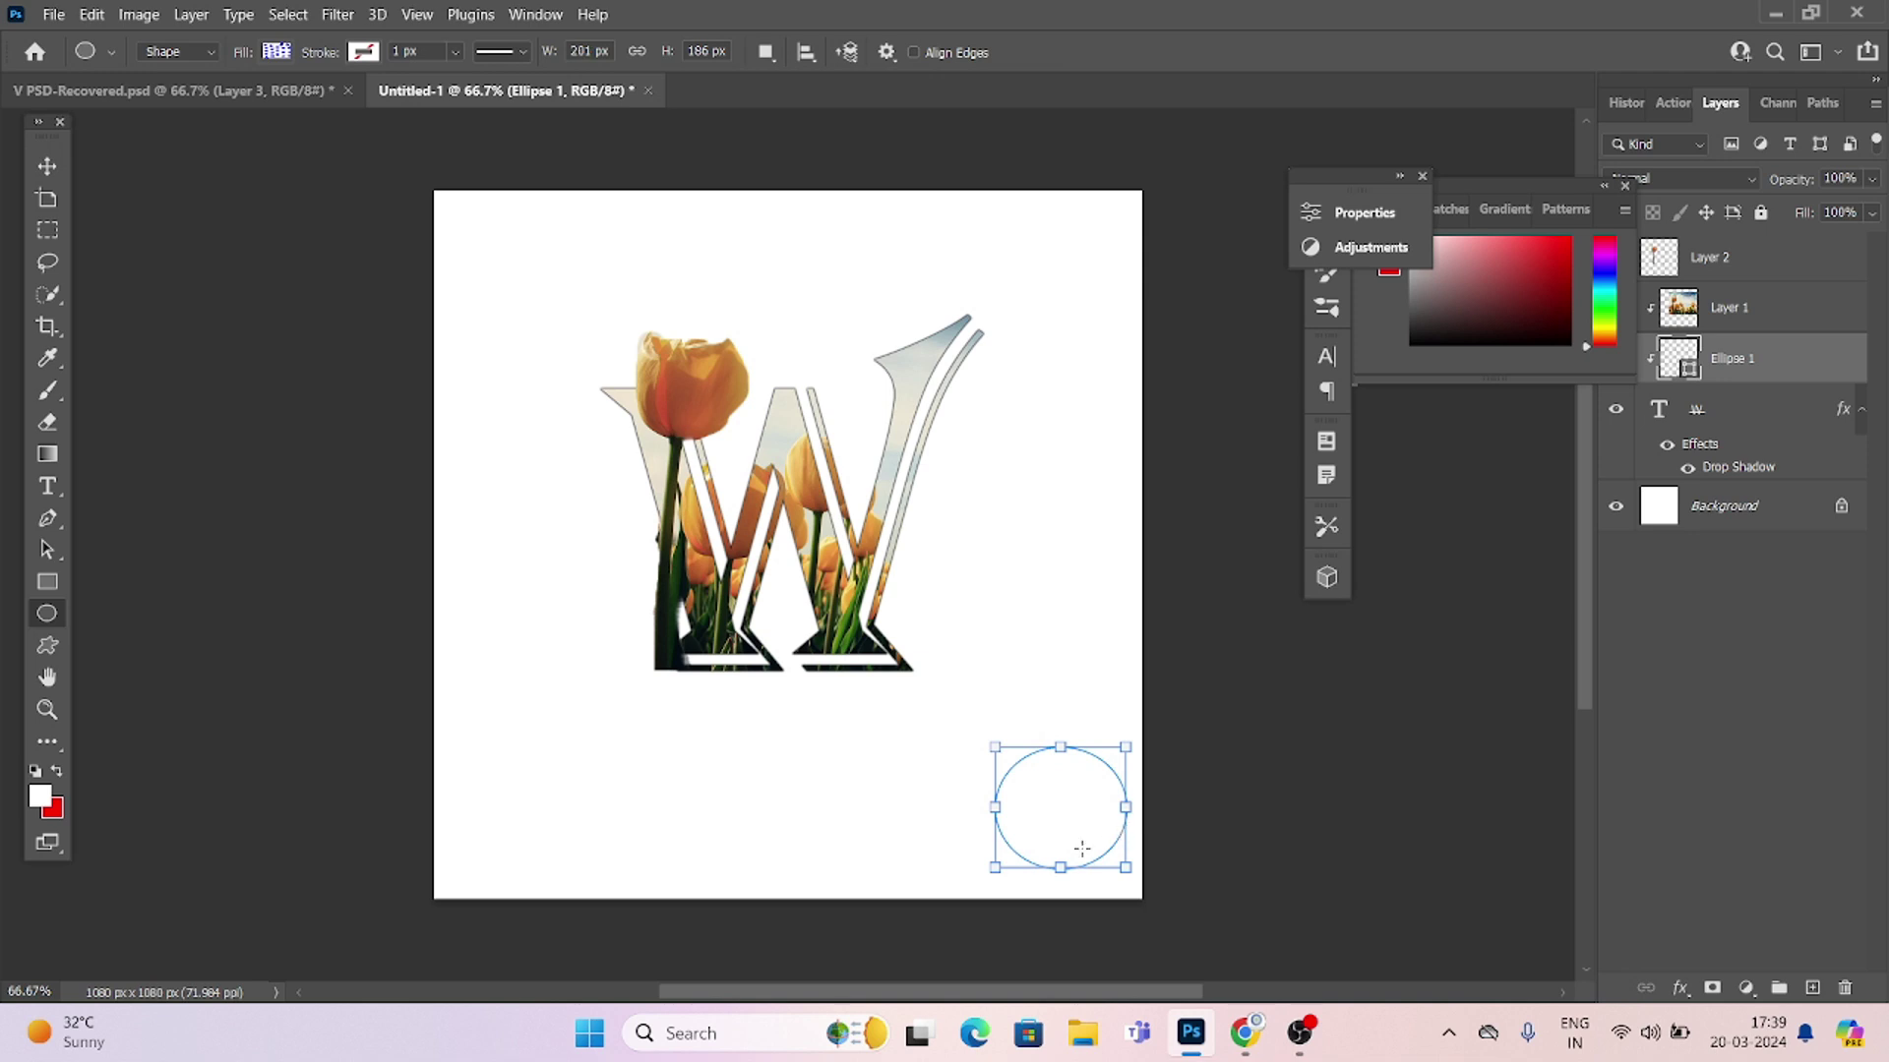
drag(1126, 874, 1198, 937)
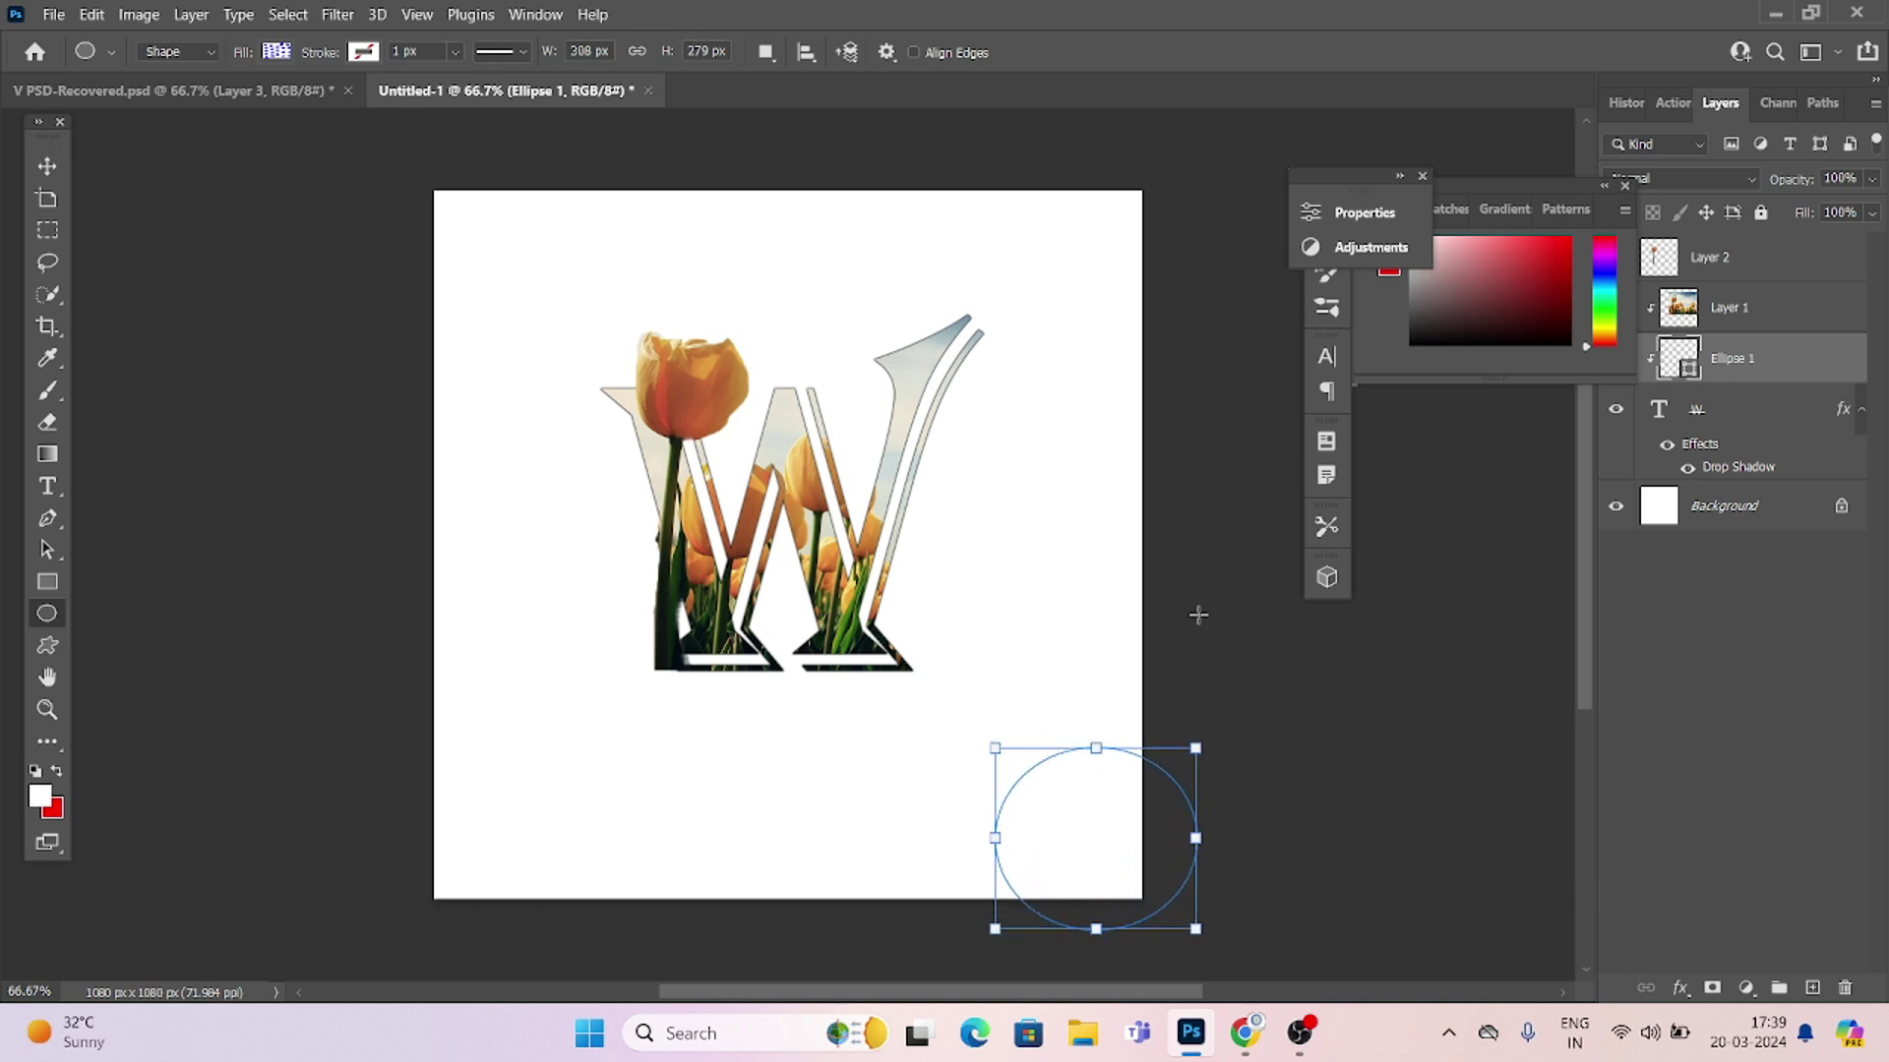
click(1373, 215)
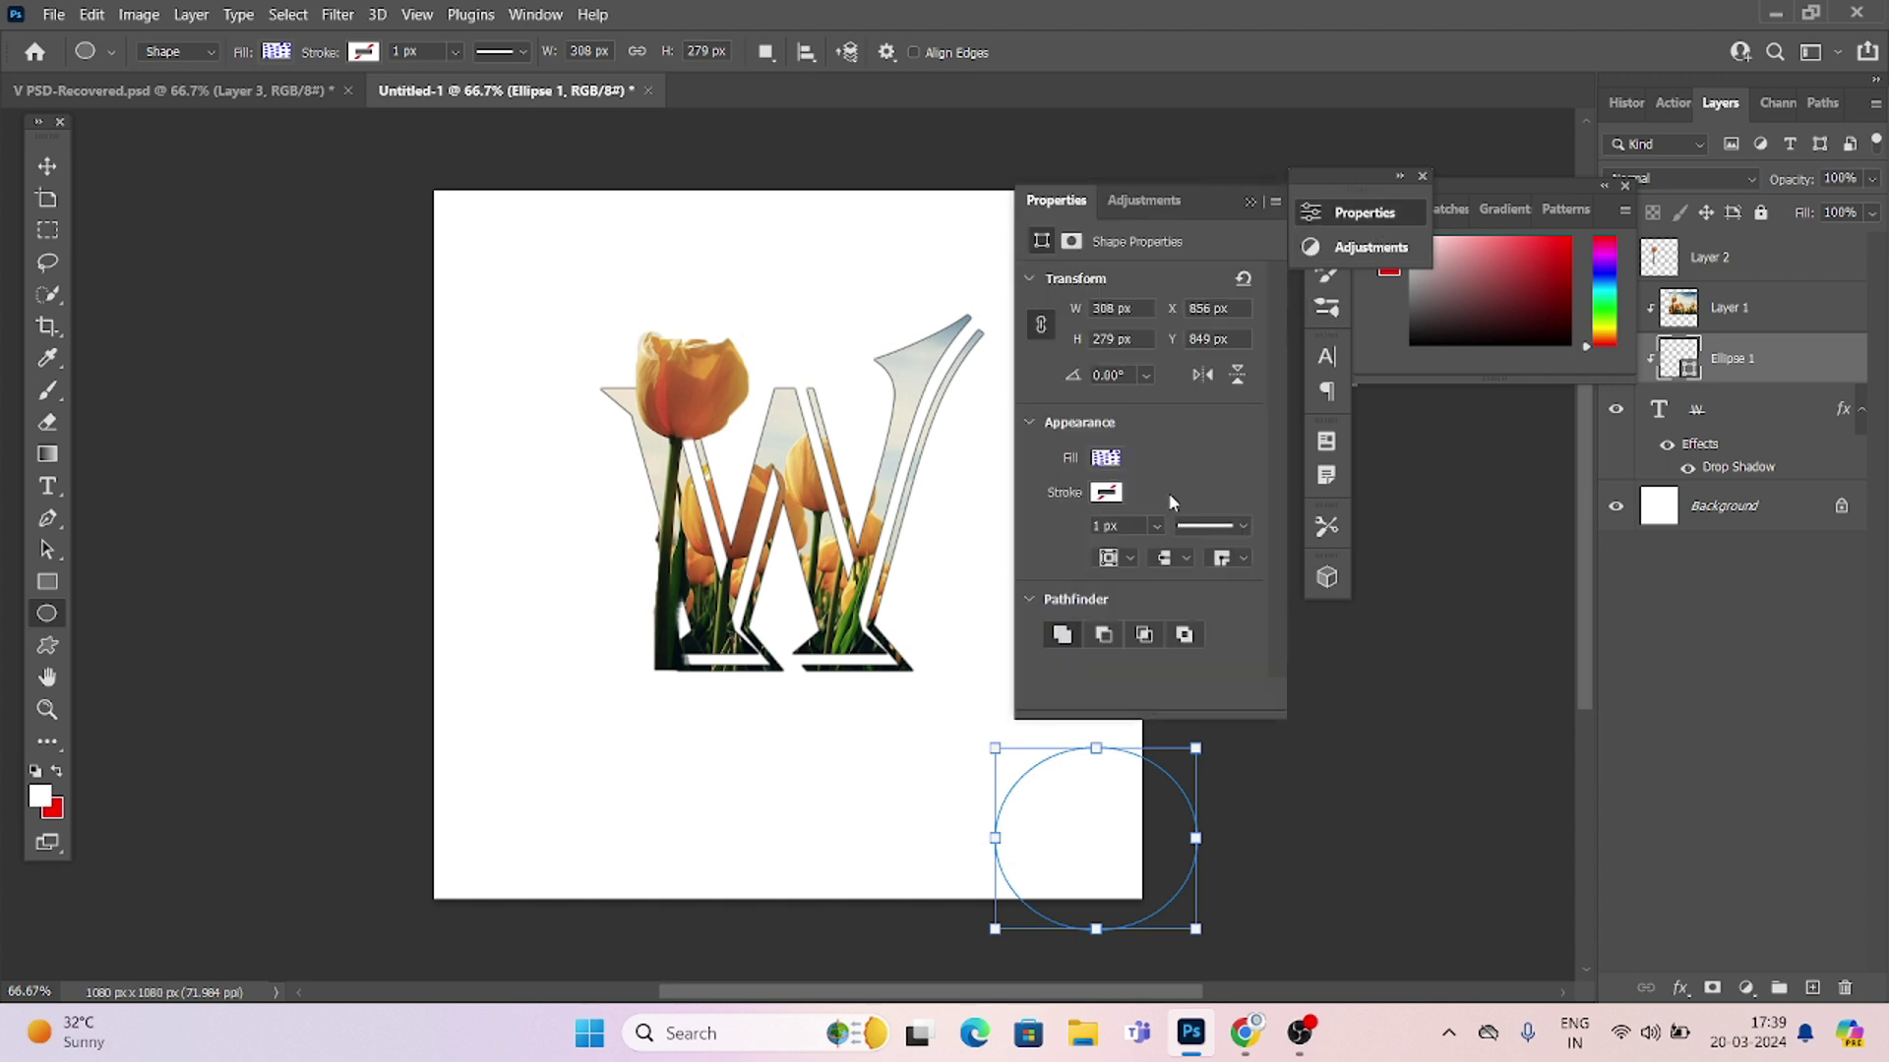
Fill Ellipse 1 with light golden ffcc66 sampled from the tulip petals
click(1103, 458)
click(1346, 512)
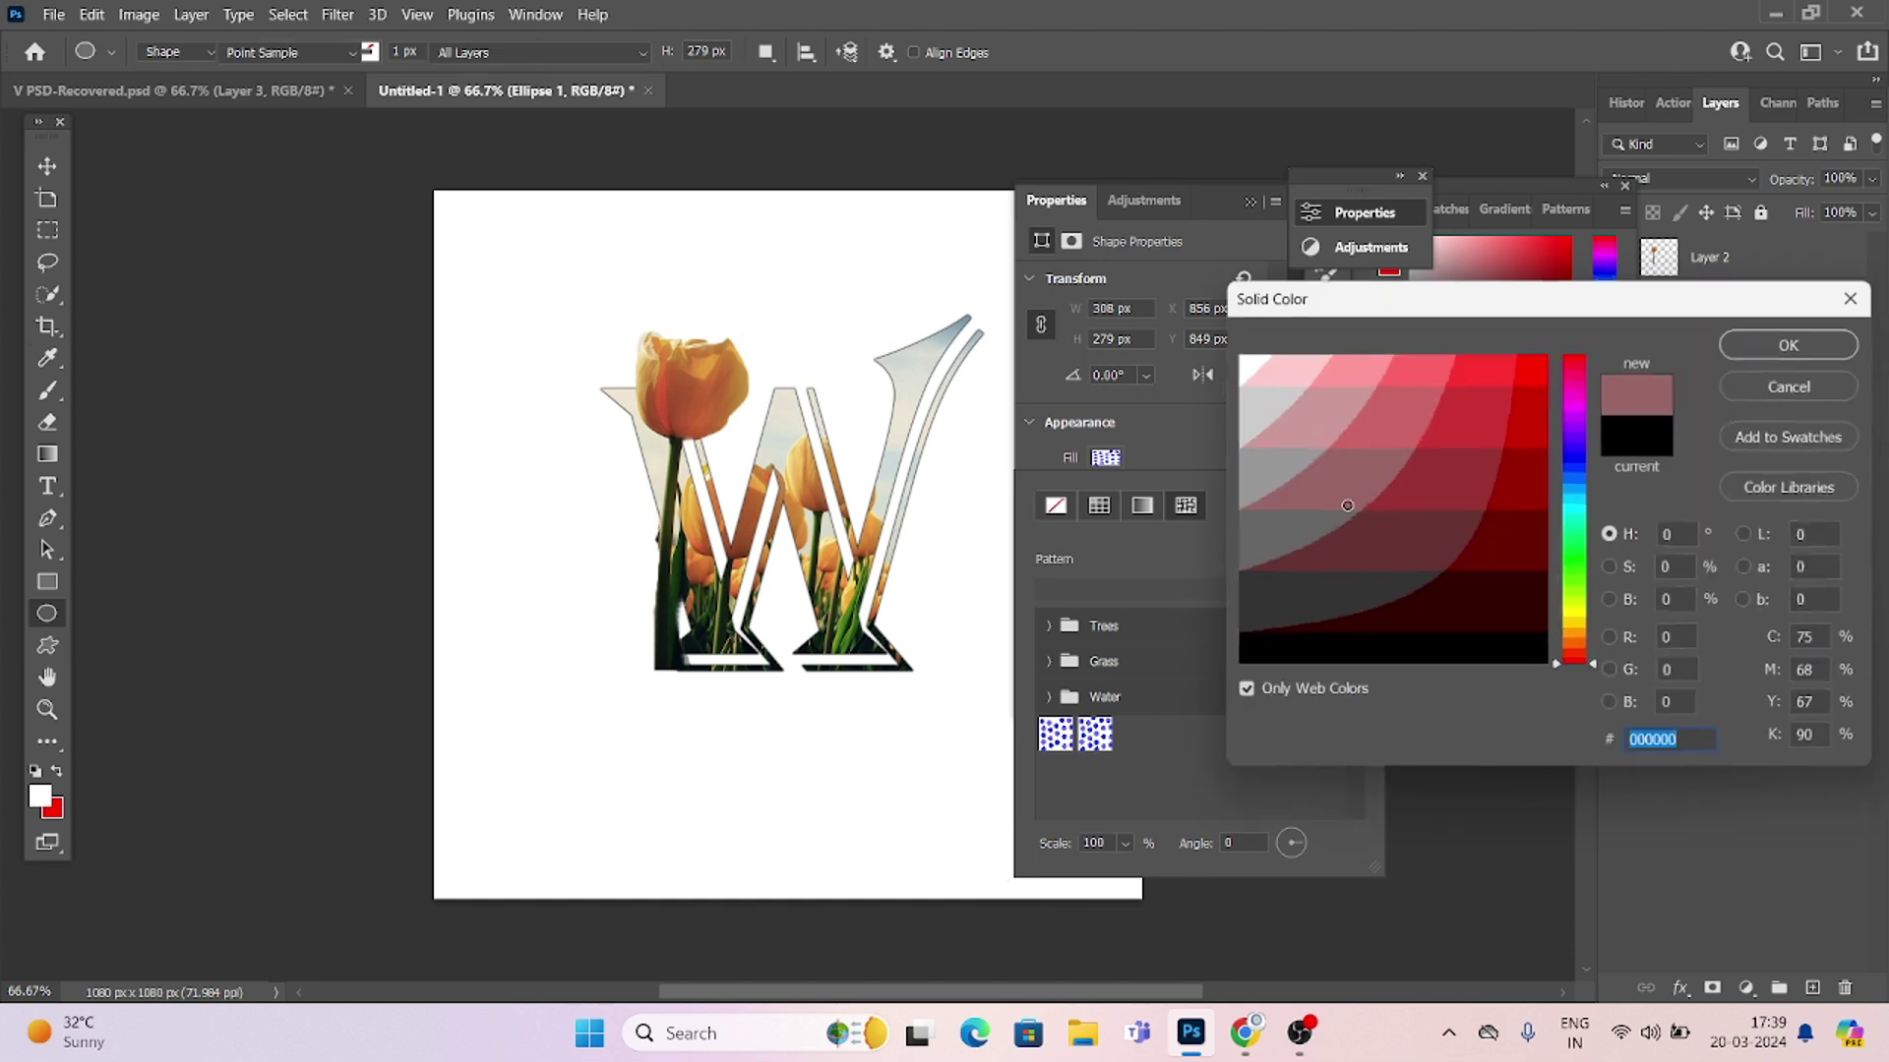
click(687, 408)
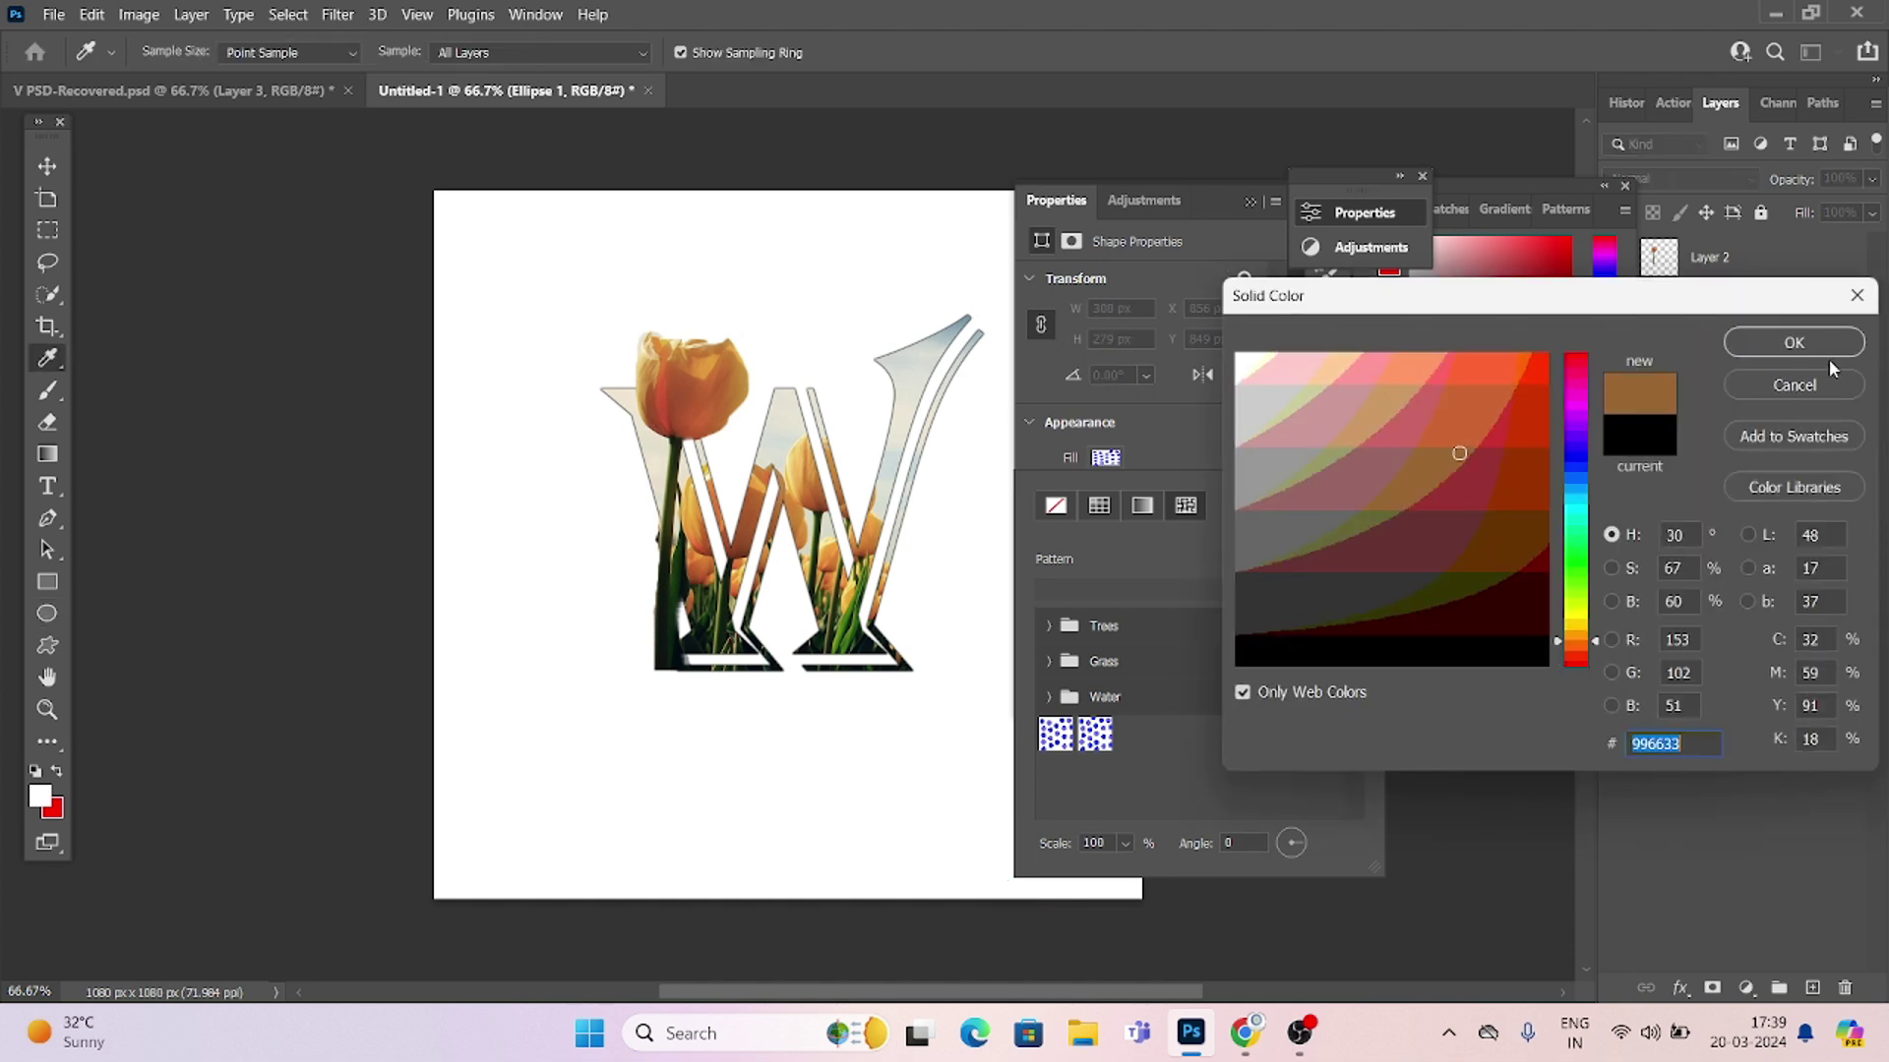
click(694, 385)
click(689, 382)
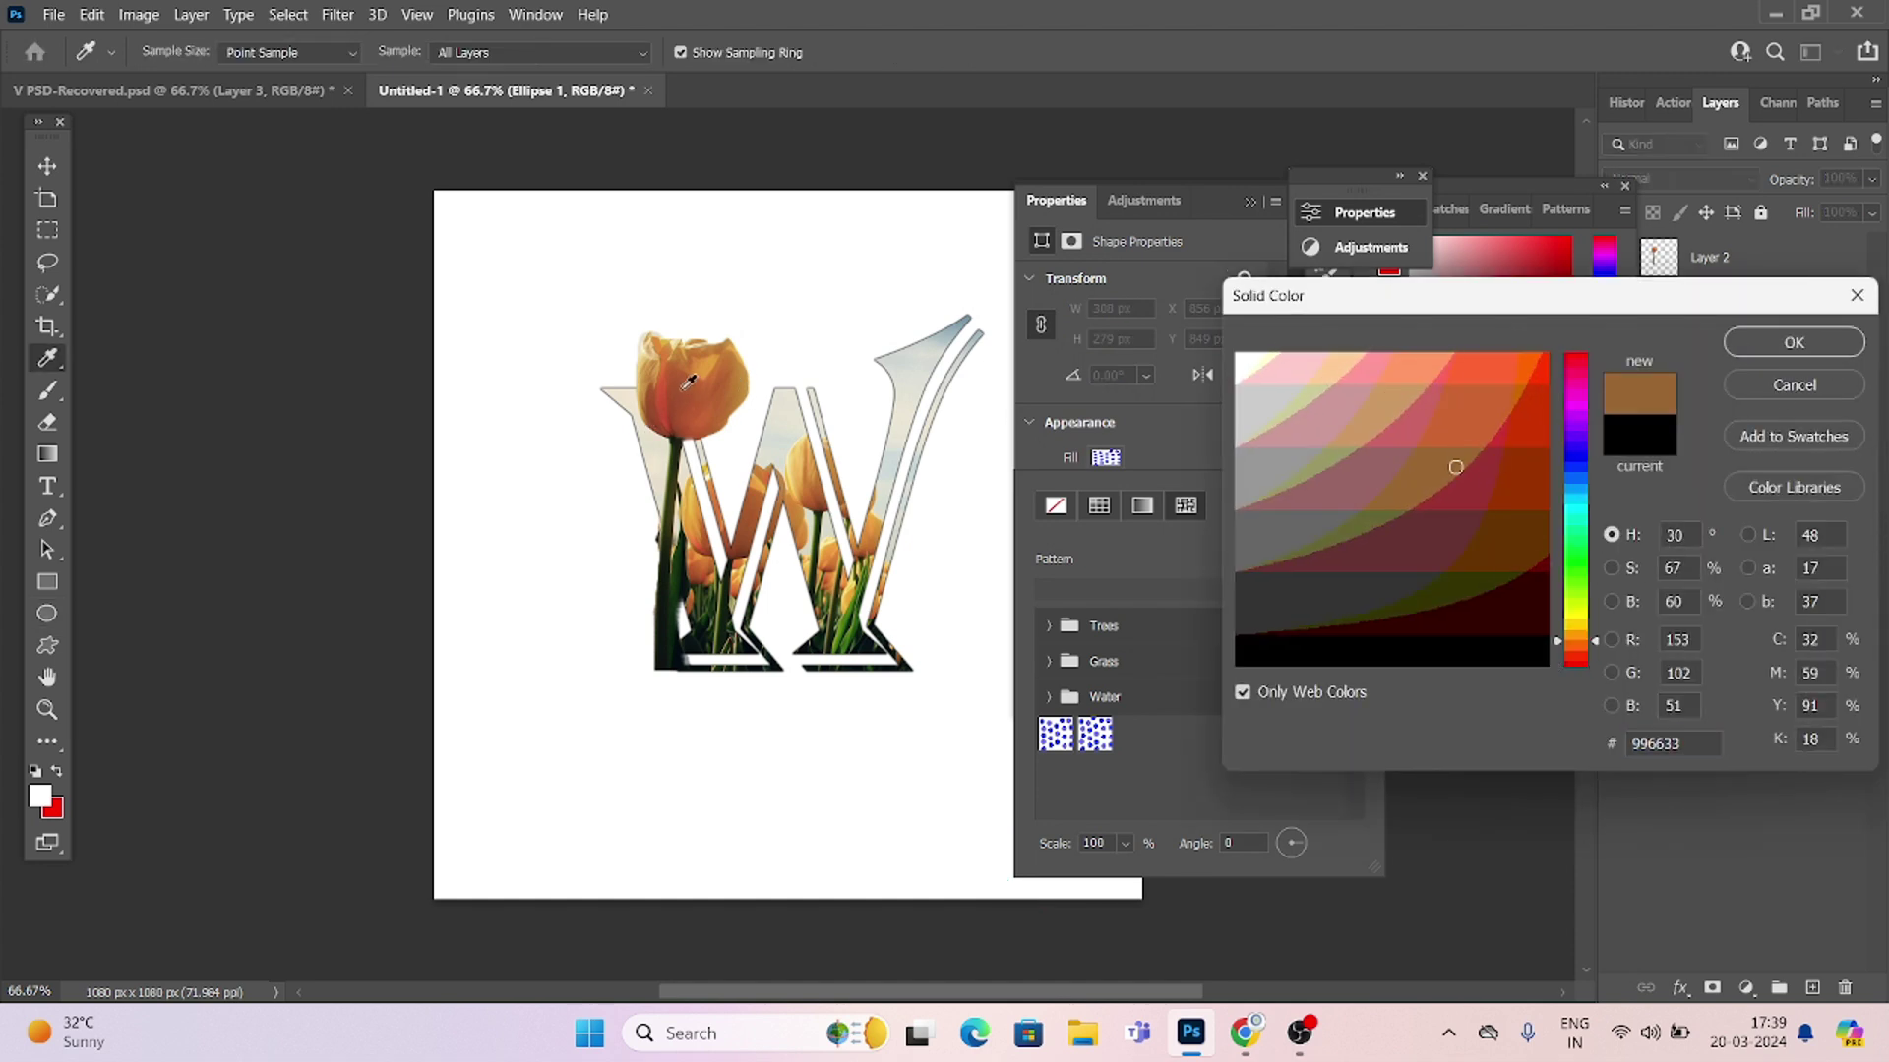
click(678, 379)
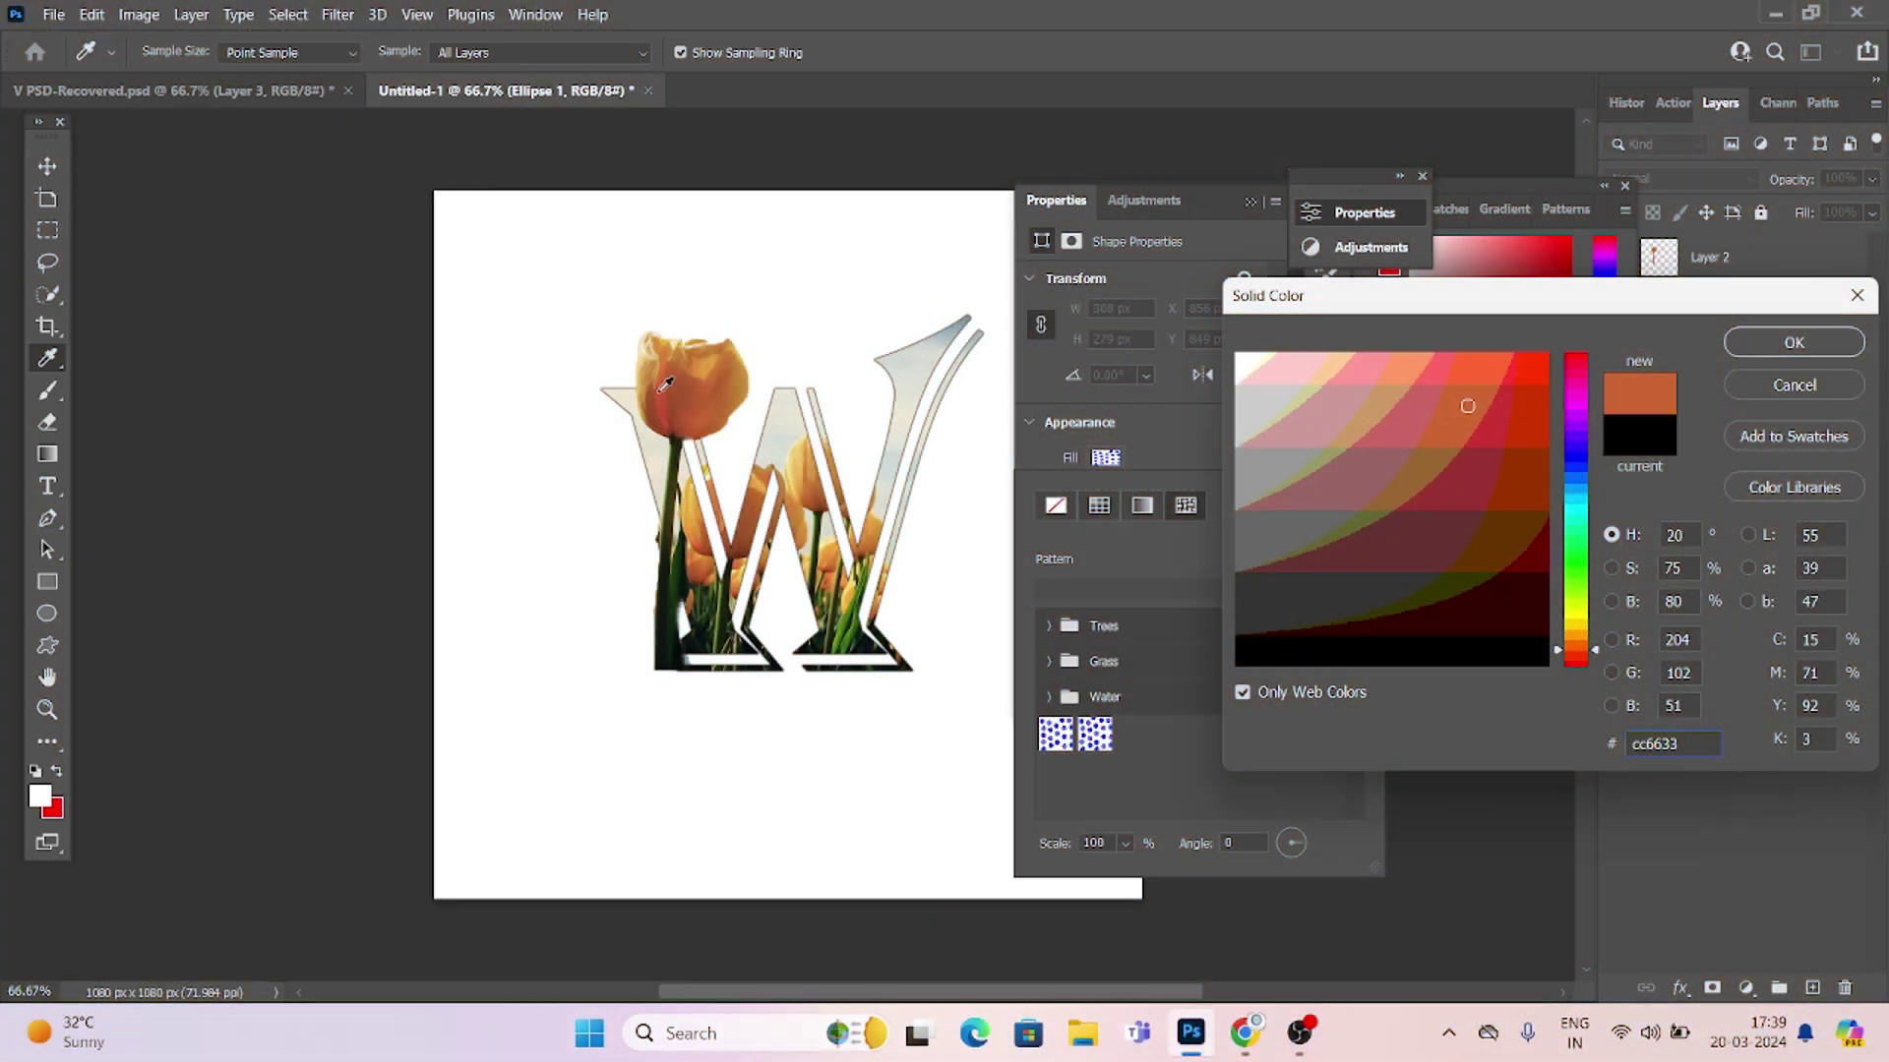
click(657, 366)
click(667, 363)
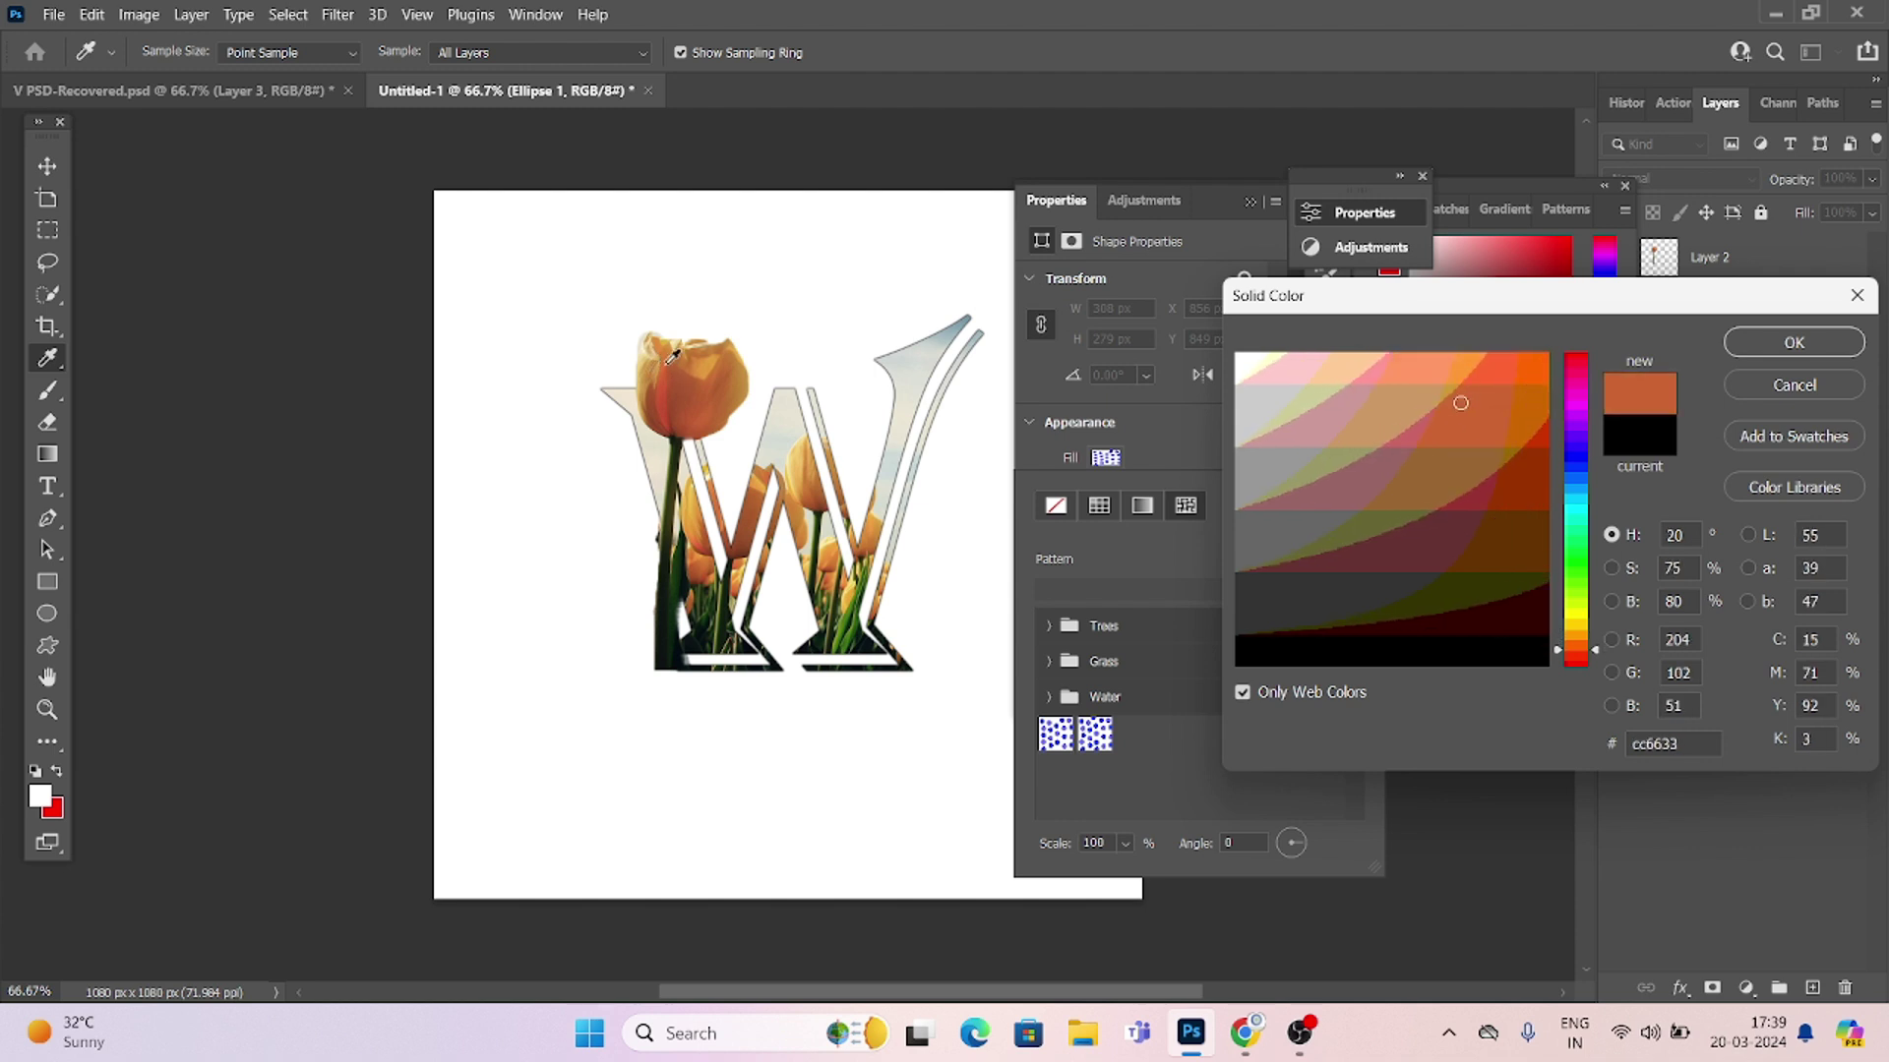
click(681, 353)
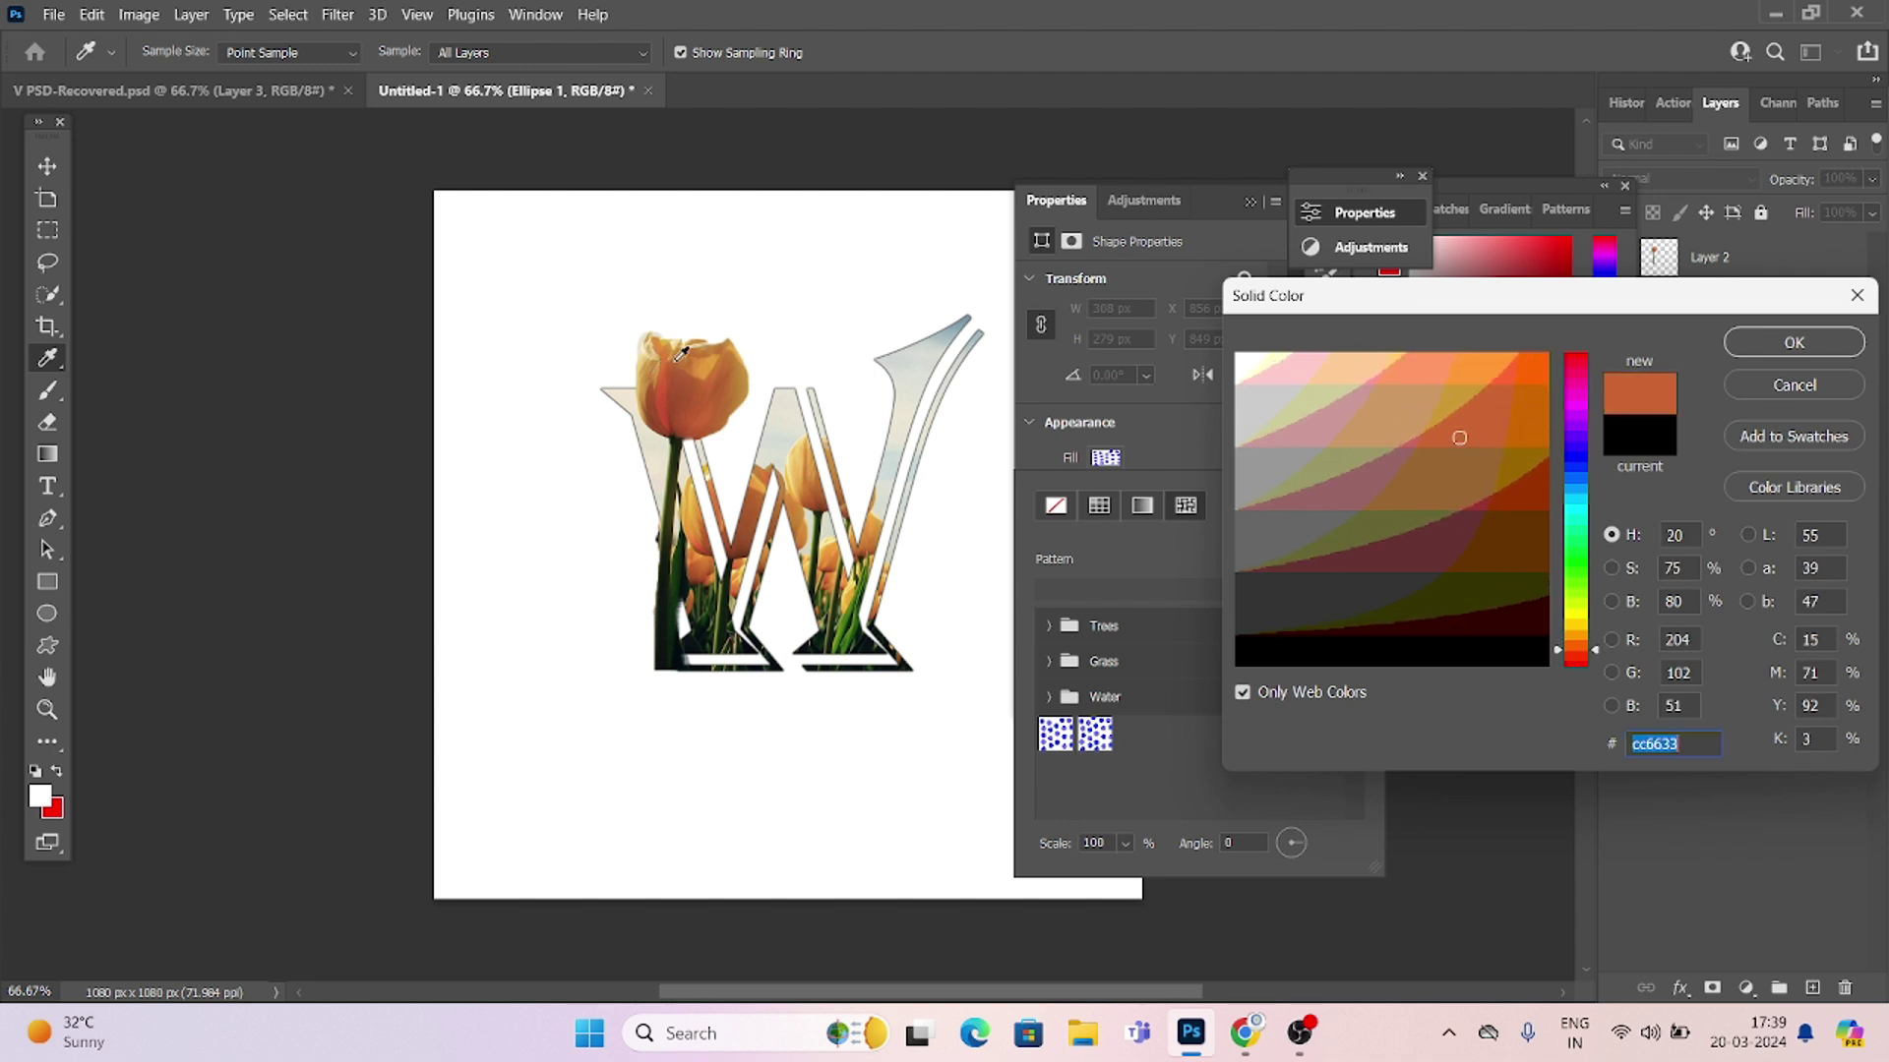
click(810, 452)
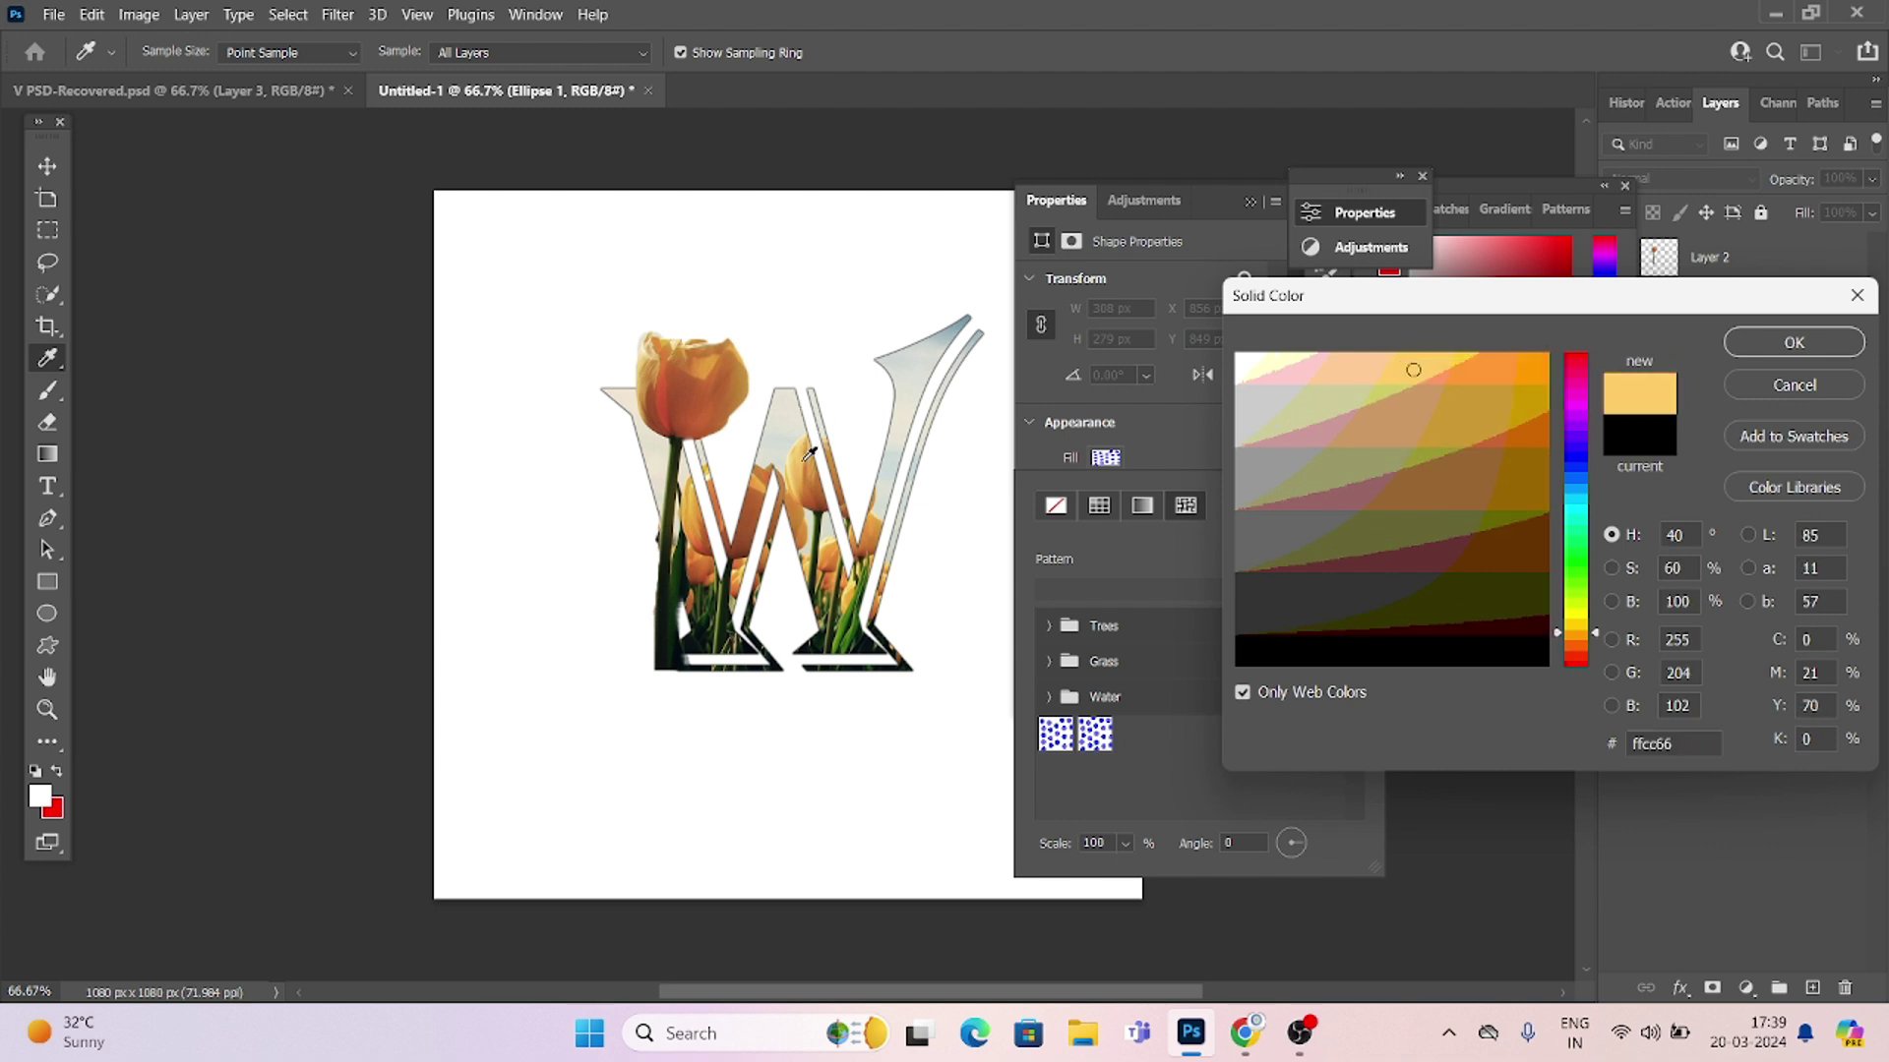
click(810, 464)
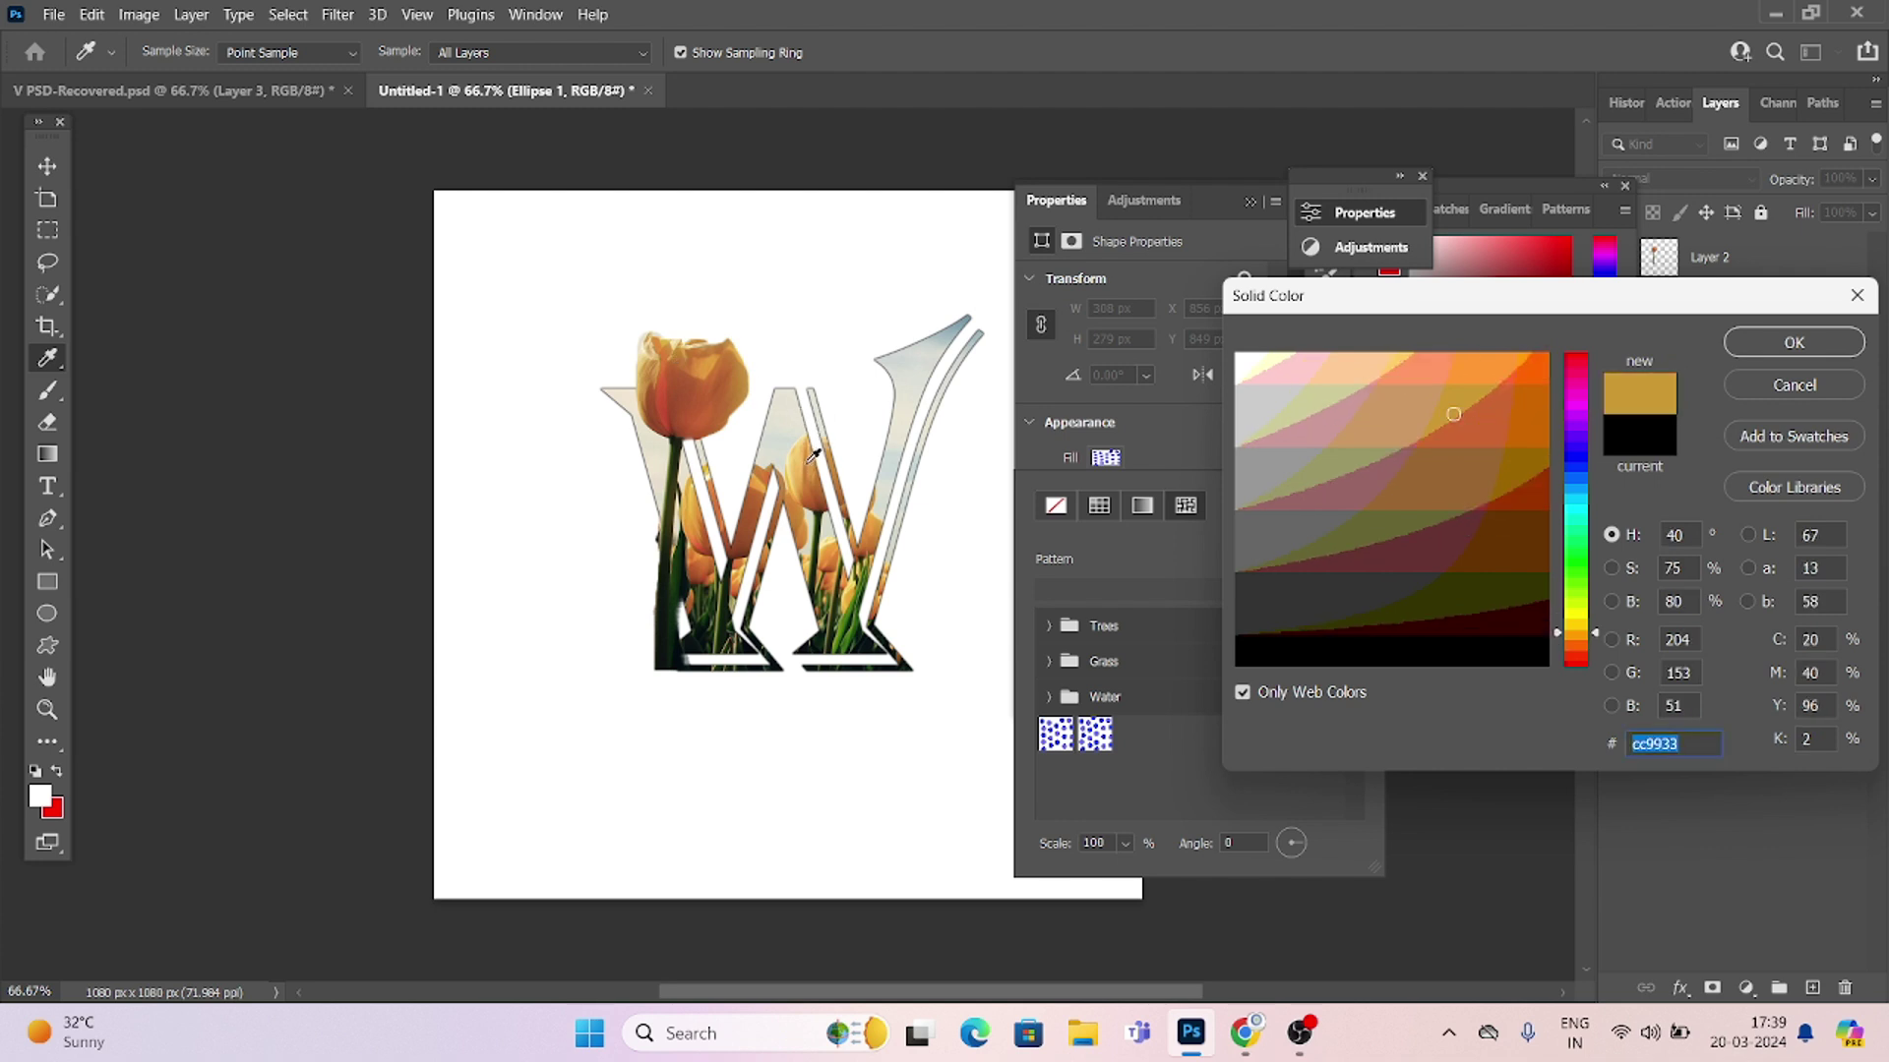
click(799, 451)
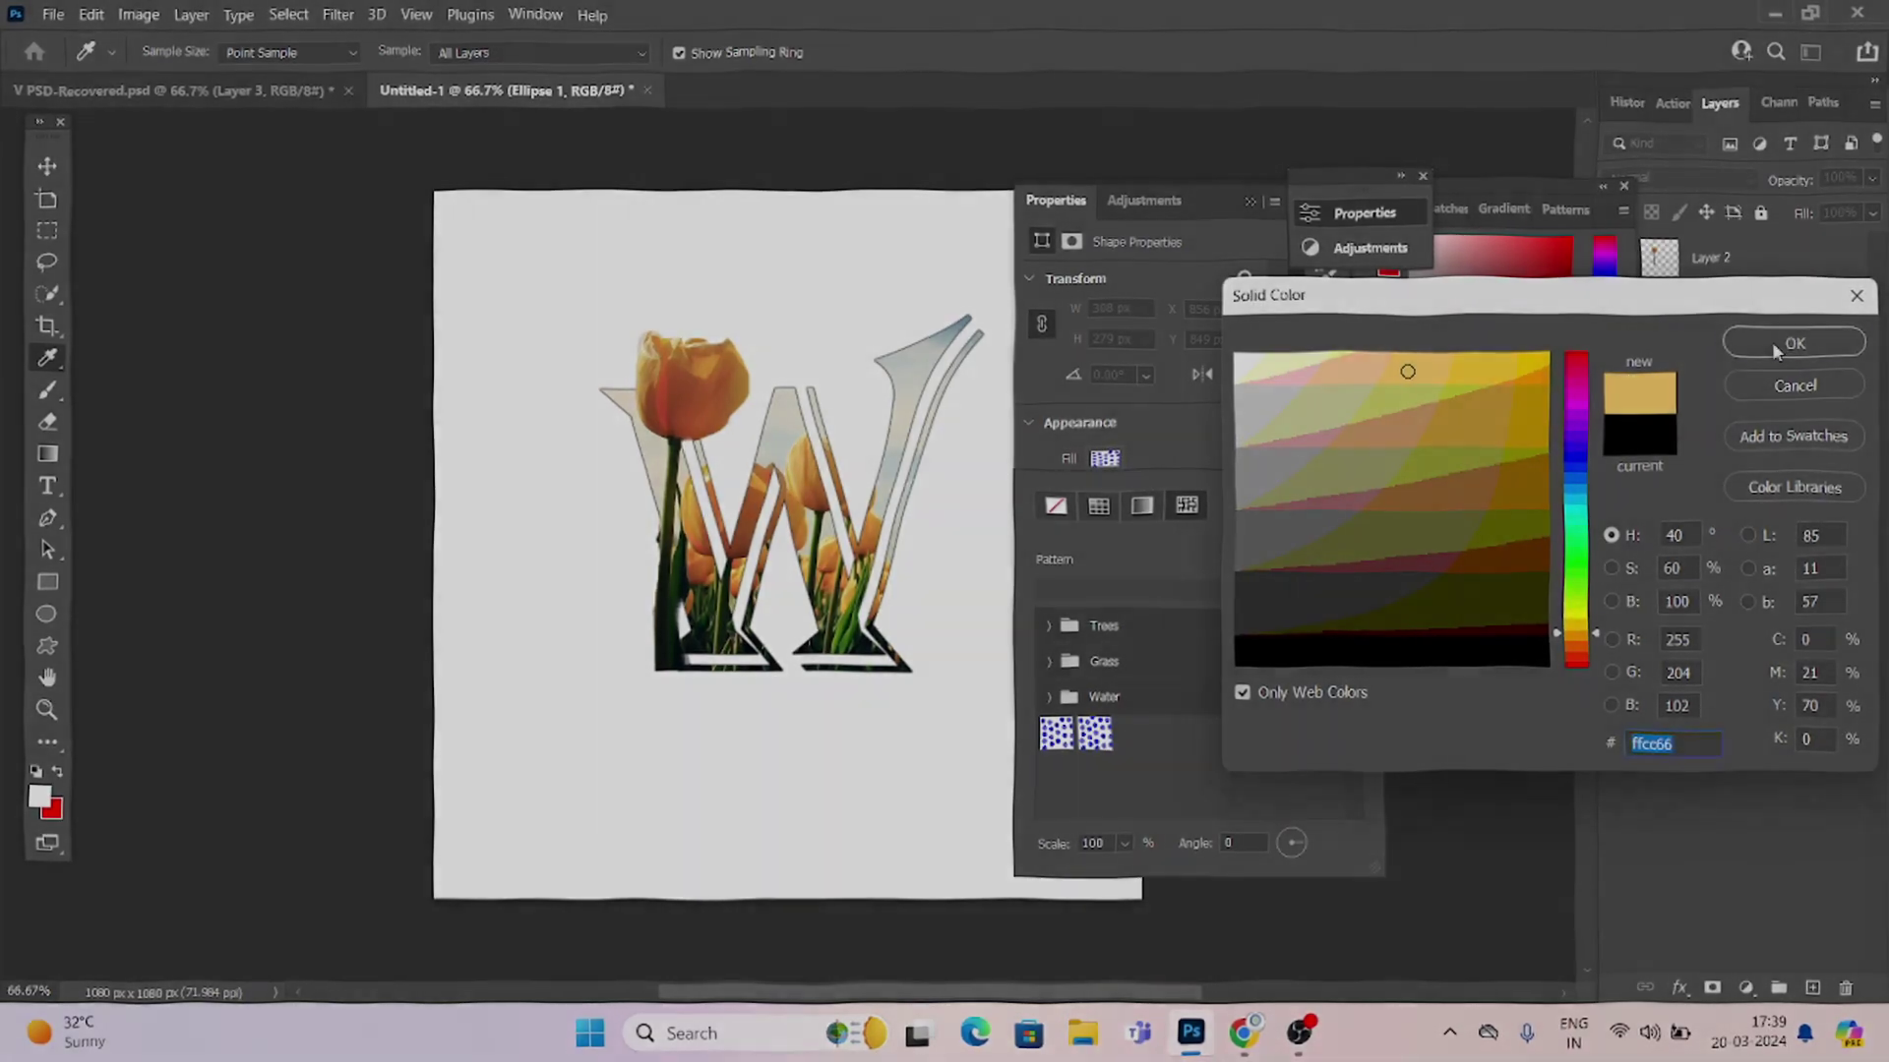
click(1773, 341)
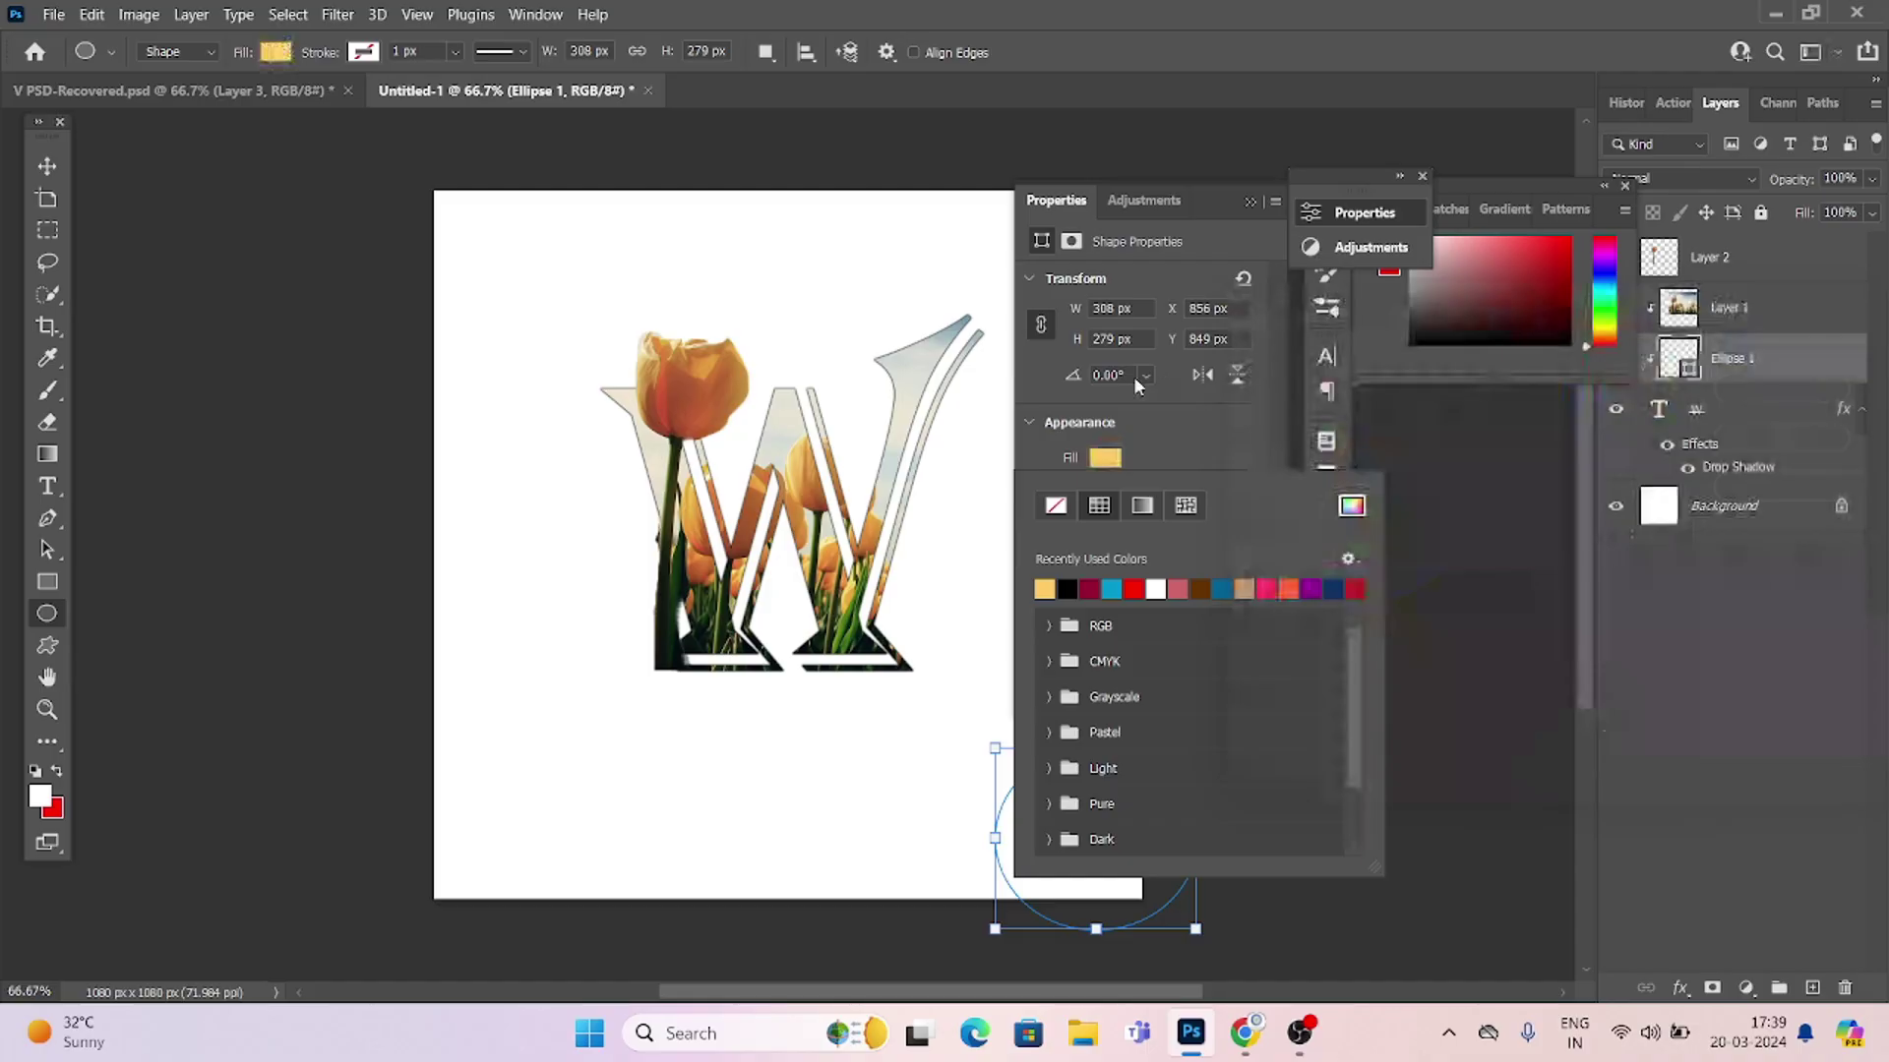
Raise the circle layer to the top and place a copy in the top-left corner
click(47, 165)
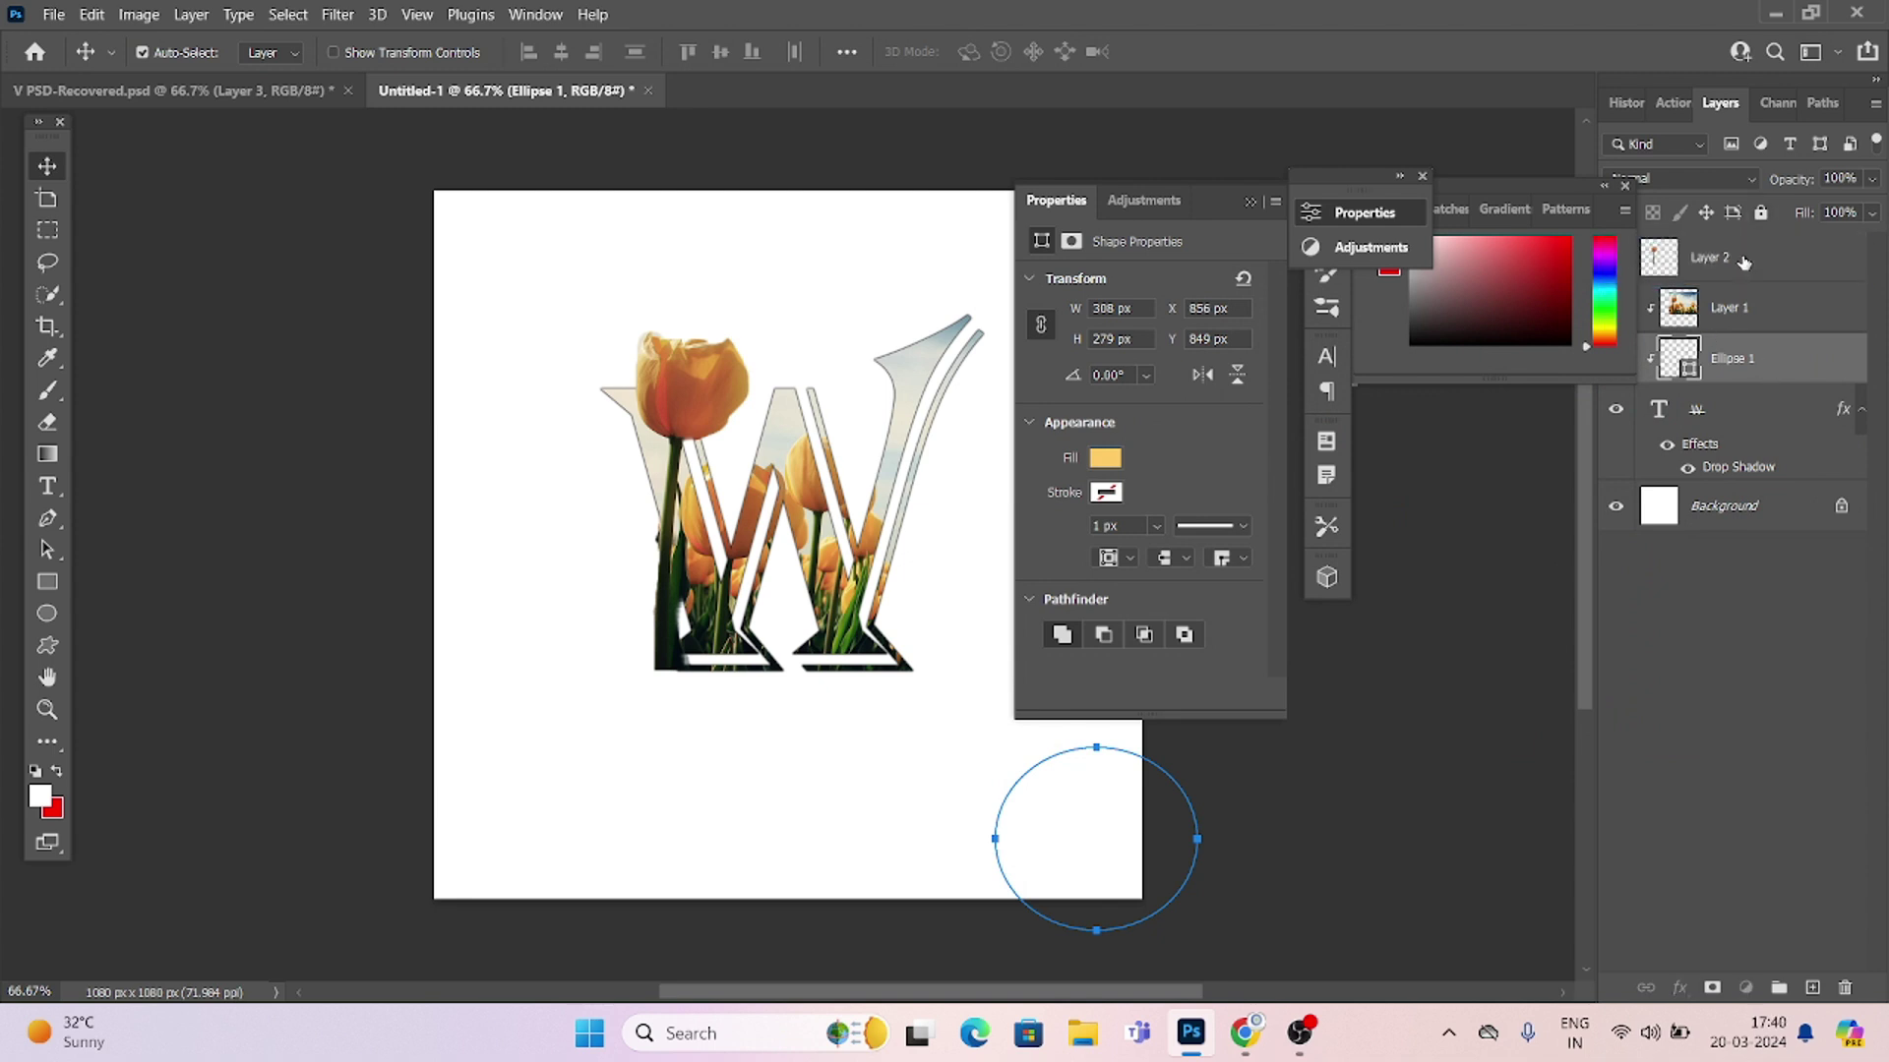
mouse_move(1741, 325)
mouse_down()
mouse_move(1739, 350)
mouse_move(1796, 244)
mouse_up()
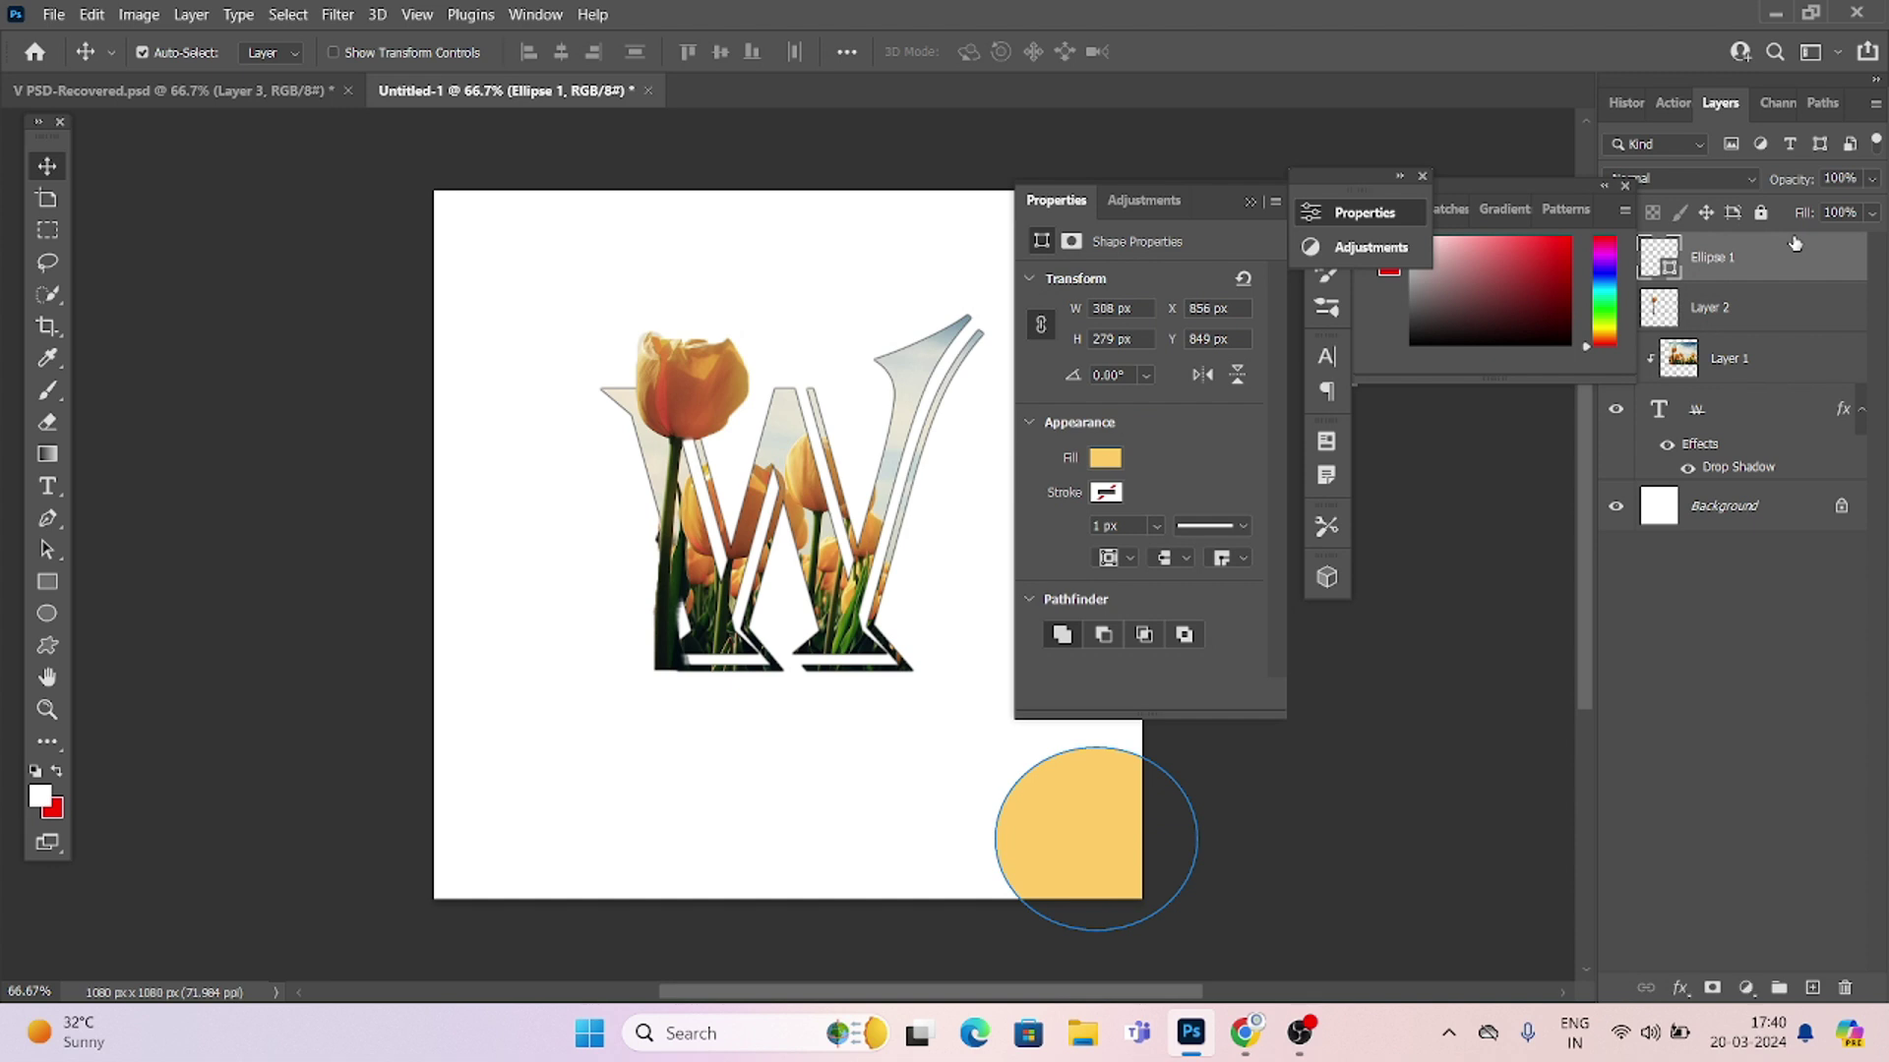
click(1249, 203)
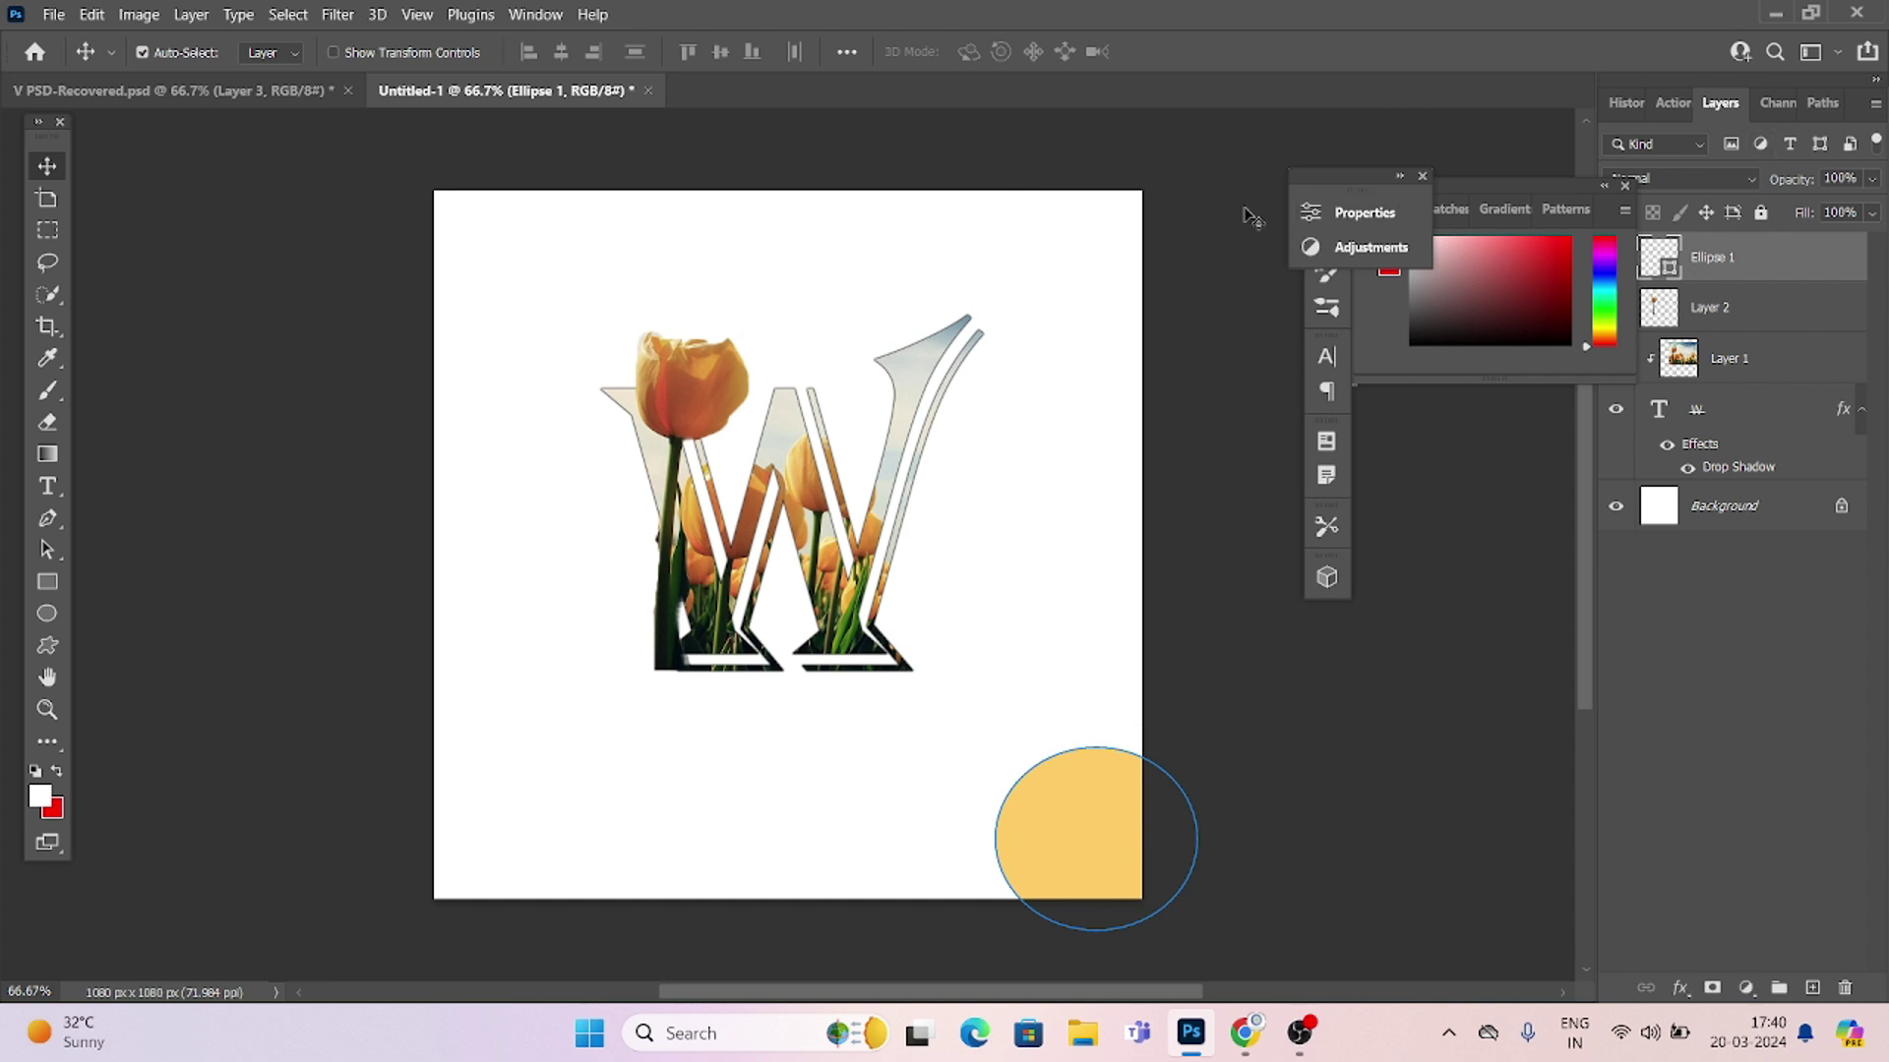
drag(1071, 843, 452, 214)
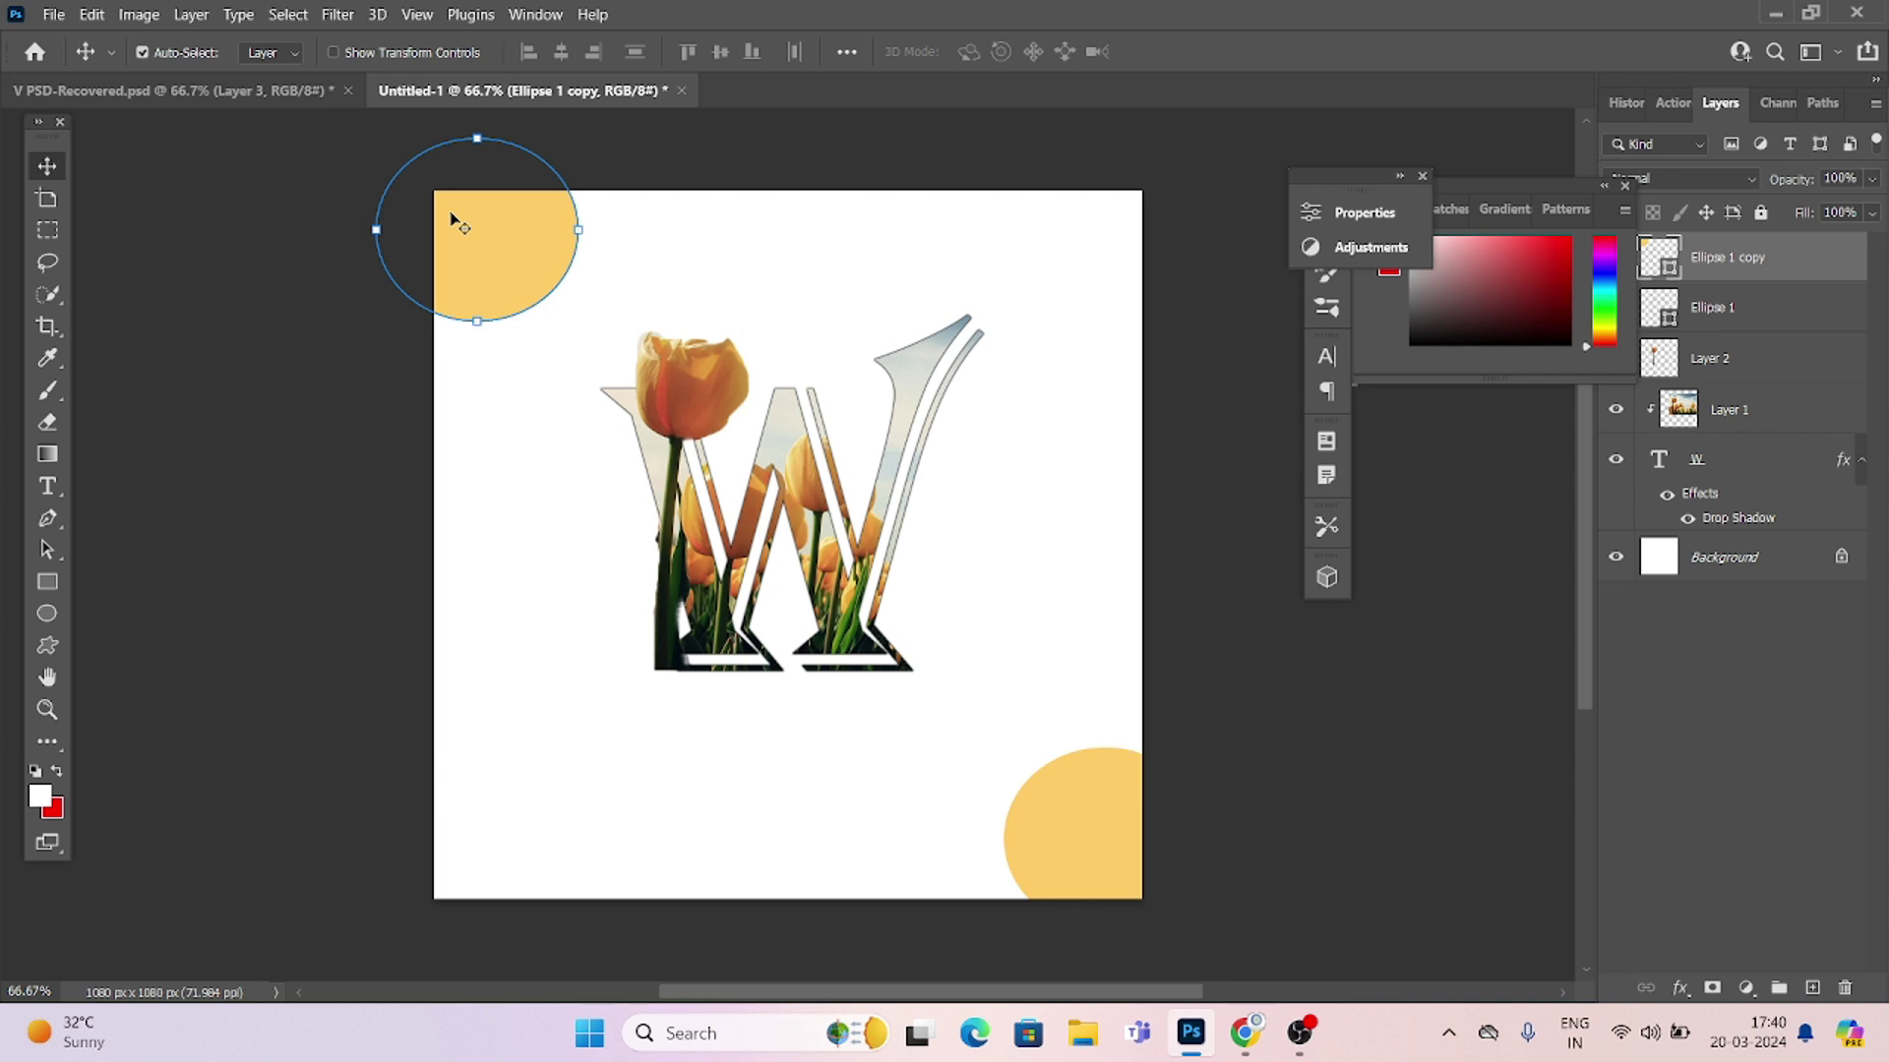
key(Down)
key(Down)
key(Down)
key(Right)
key(Right)
key(Right)
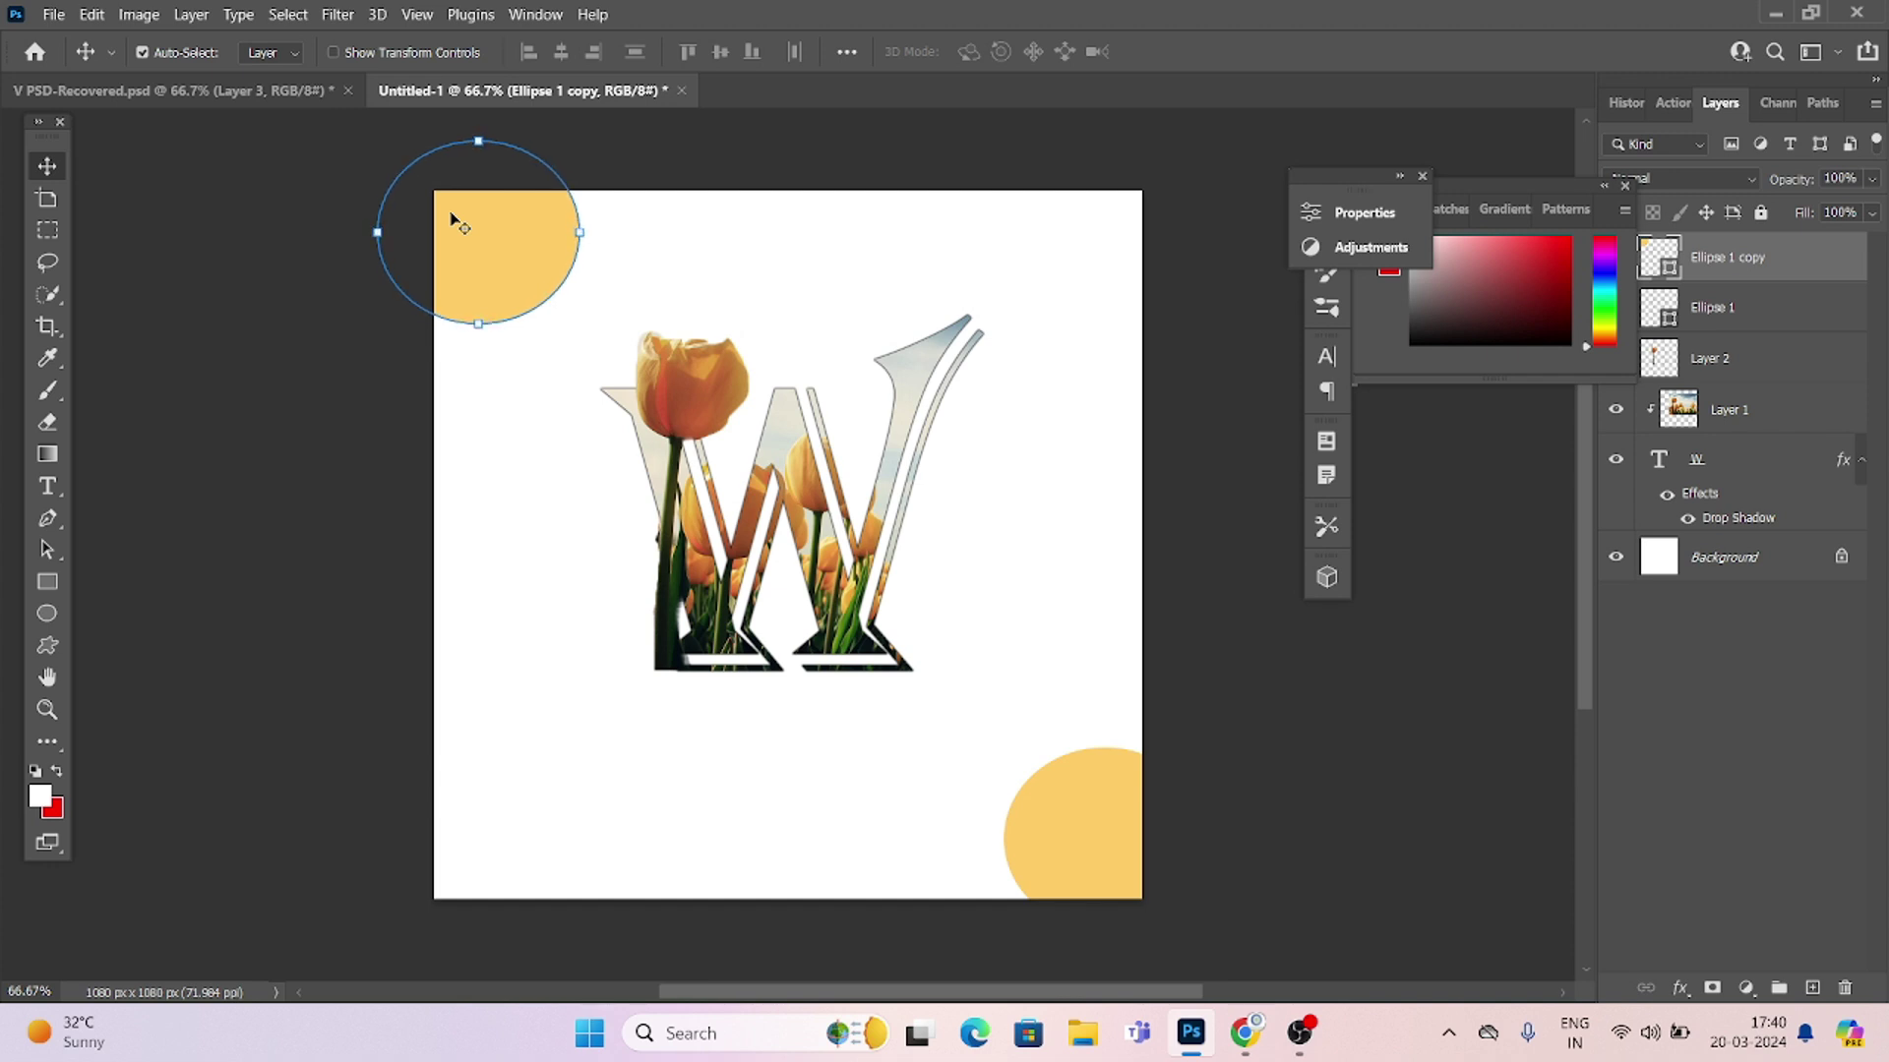
click(375, 433)
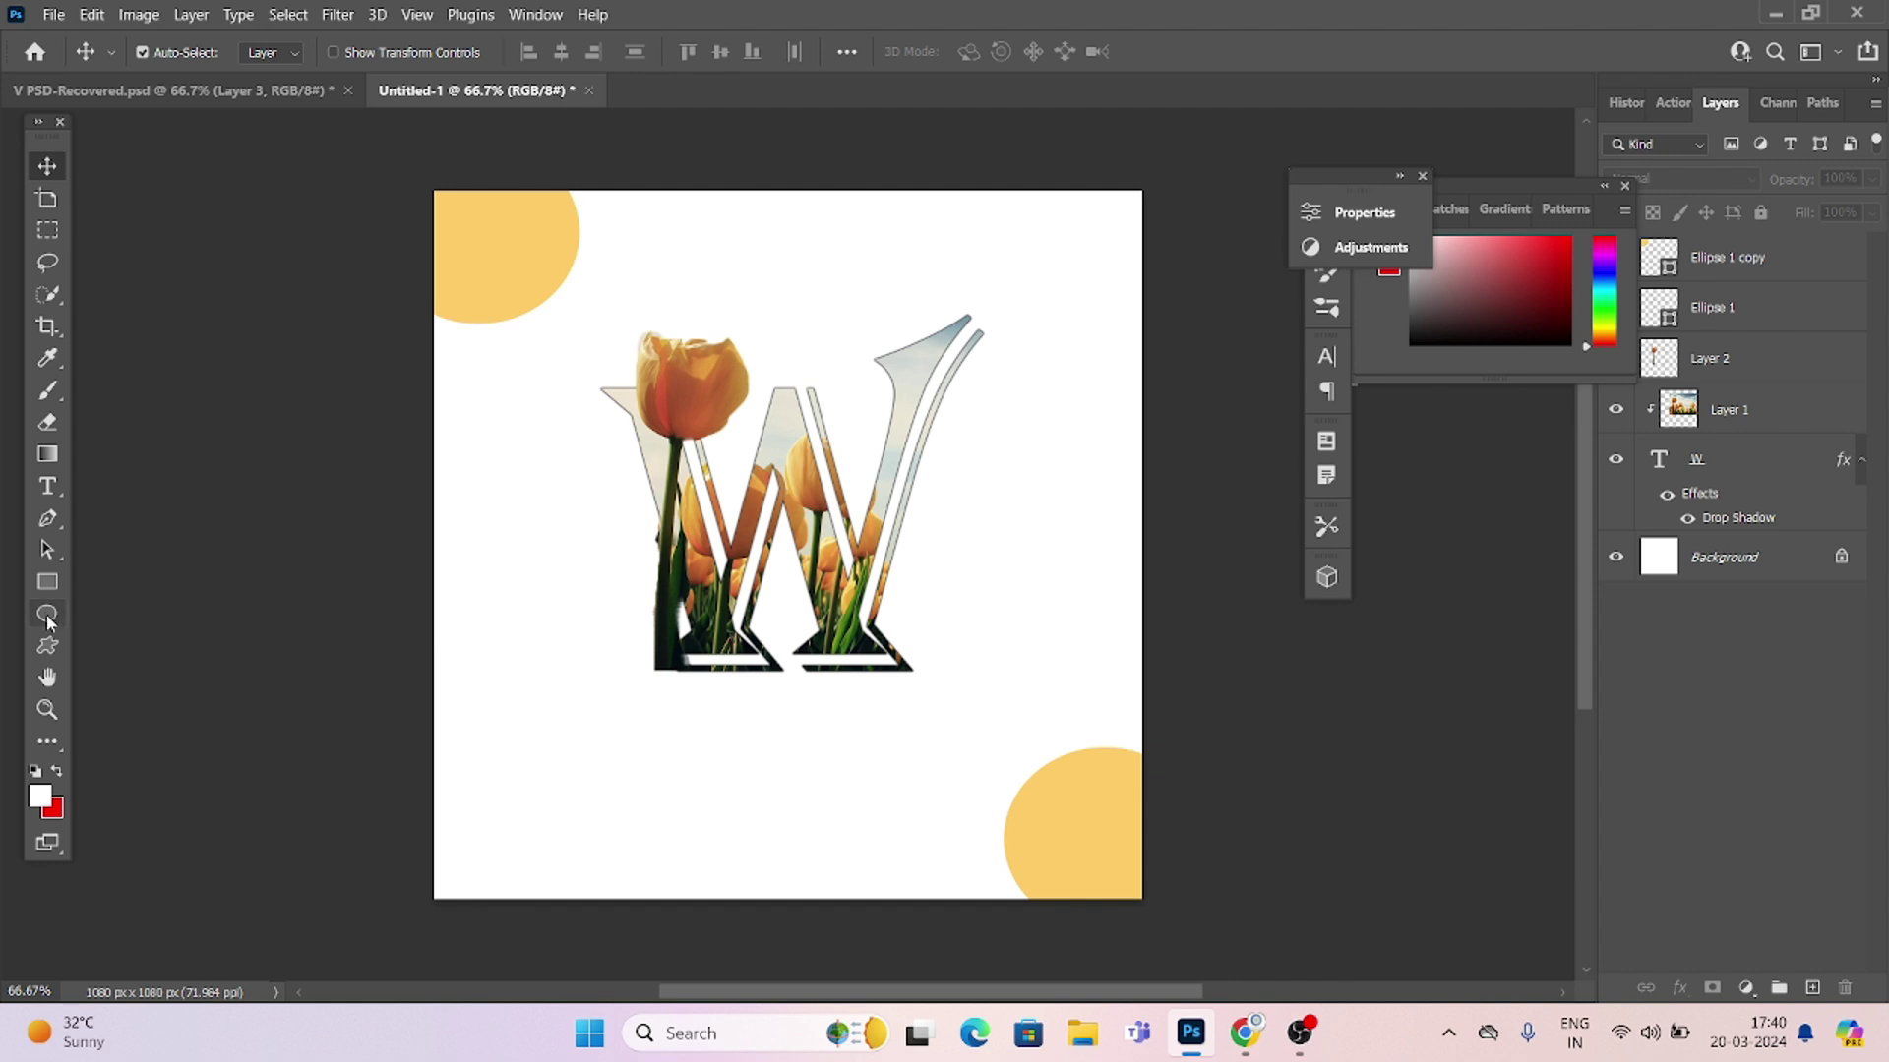
Set up a white-to-ffcc66 gradient, sampling the yellow from the corner circle
click(47, 453)
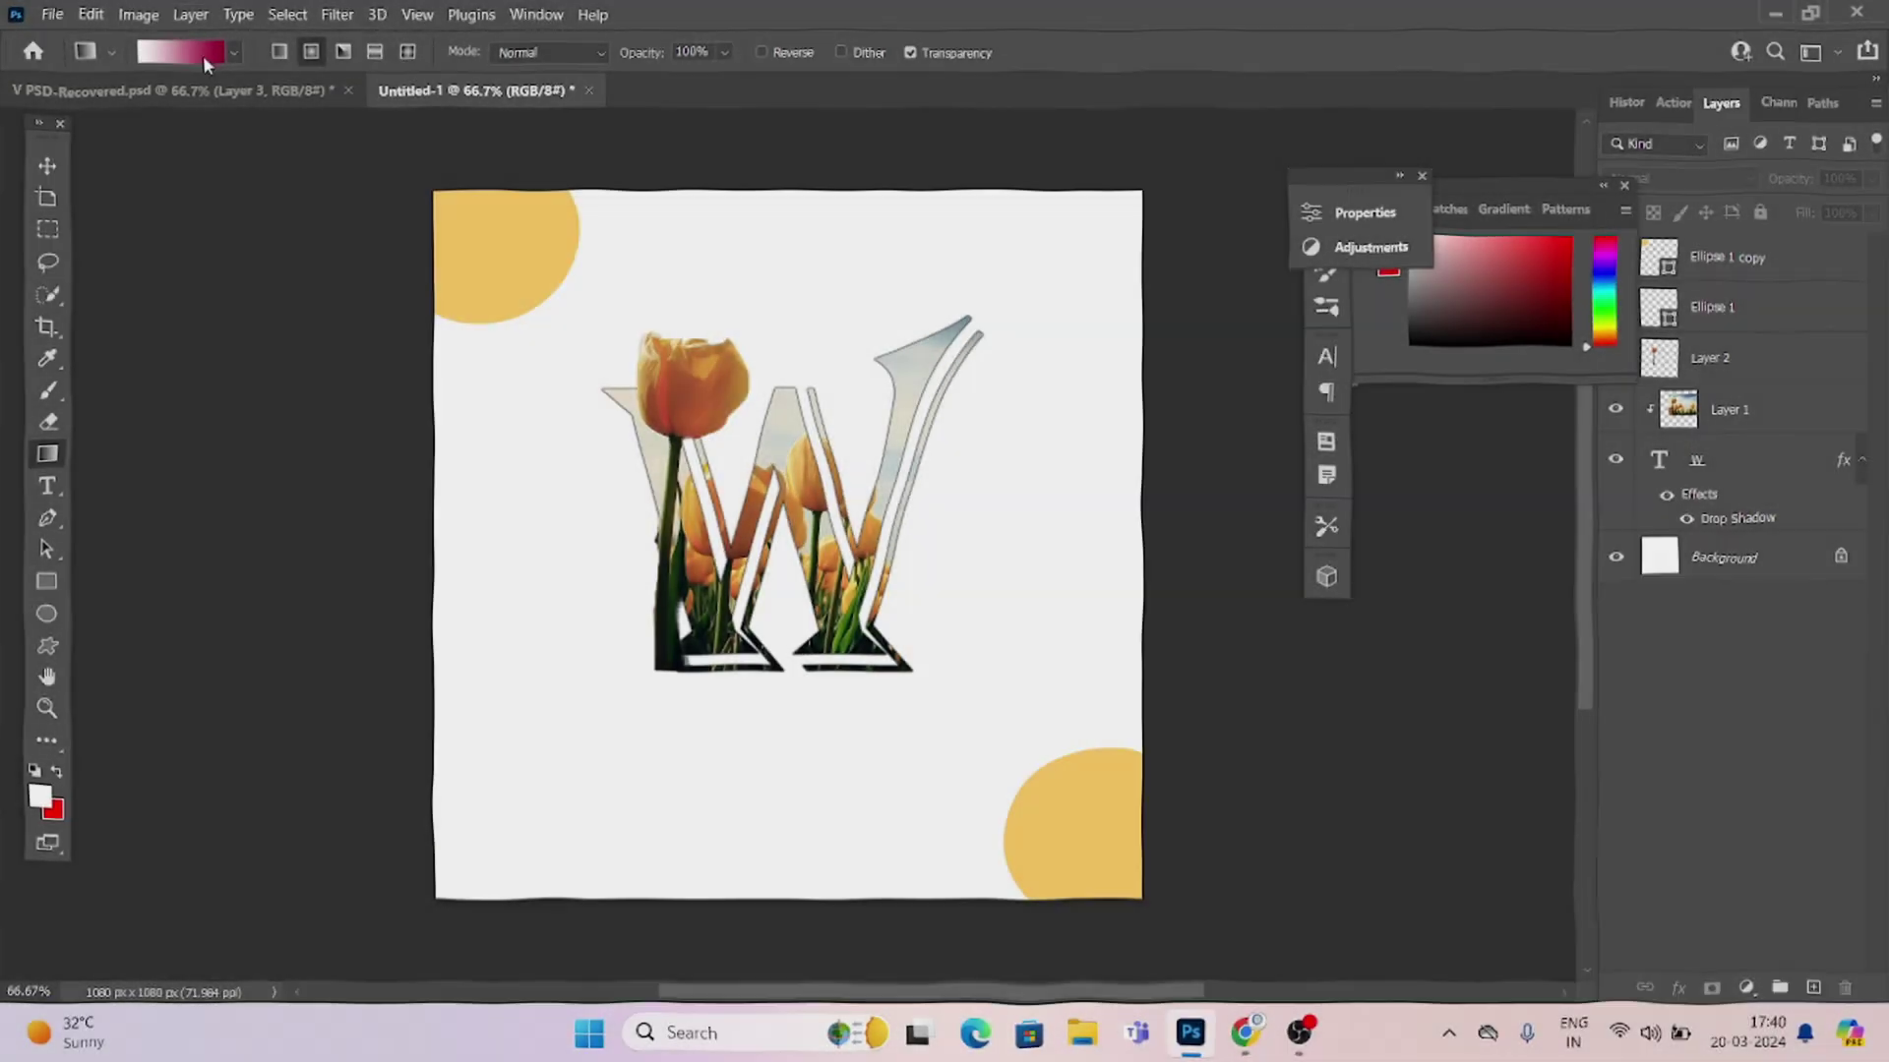
click(203, 56)
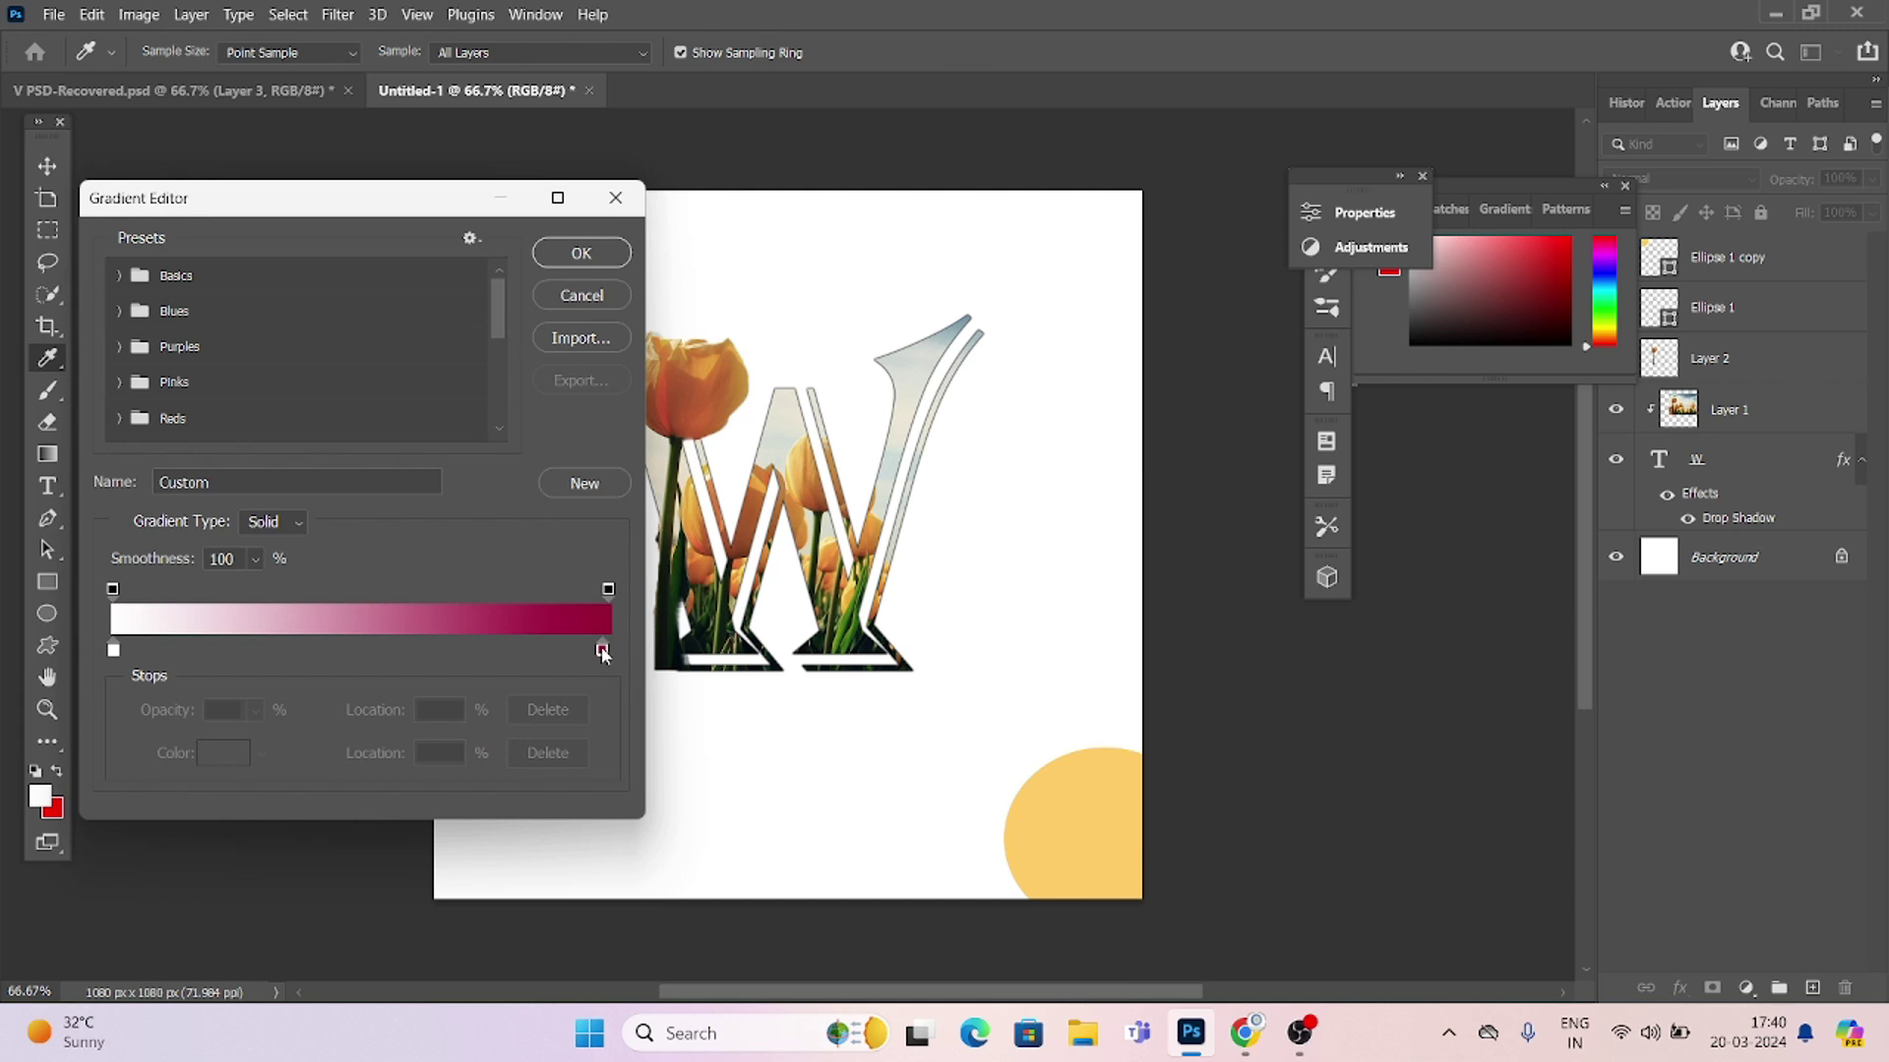
double_click(602, 651)
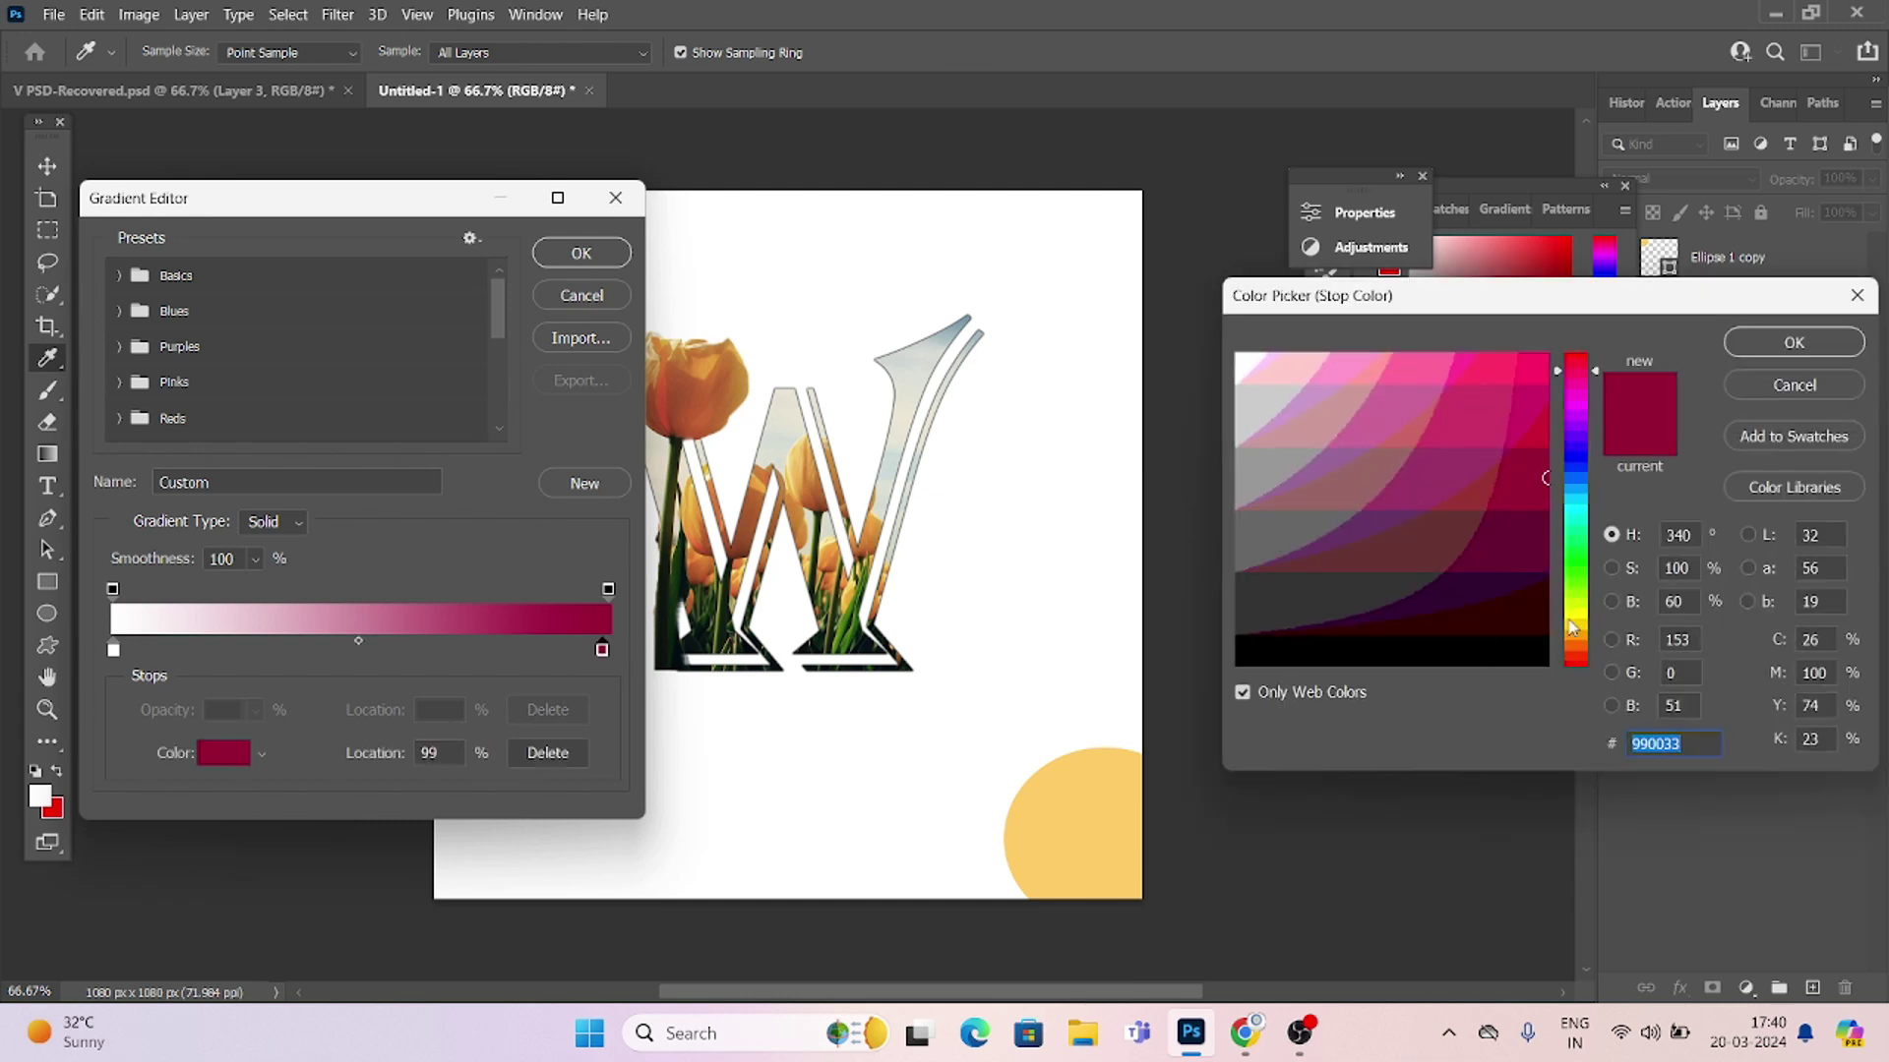
click(1119, 843)
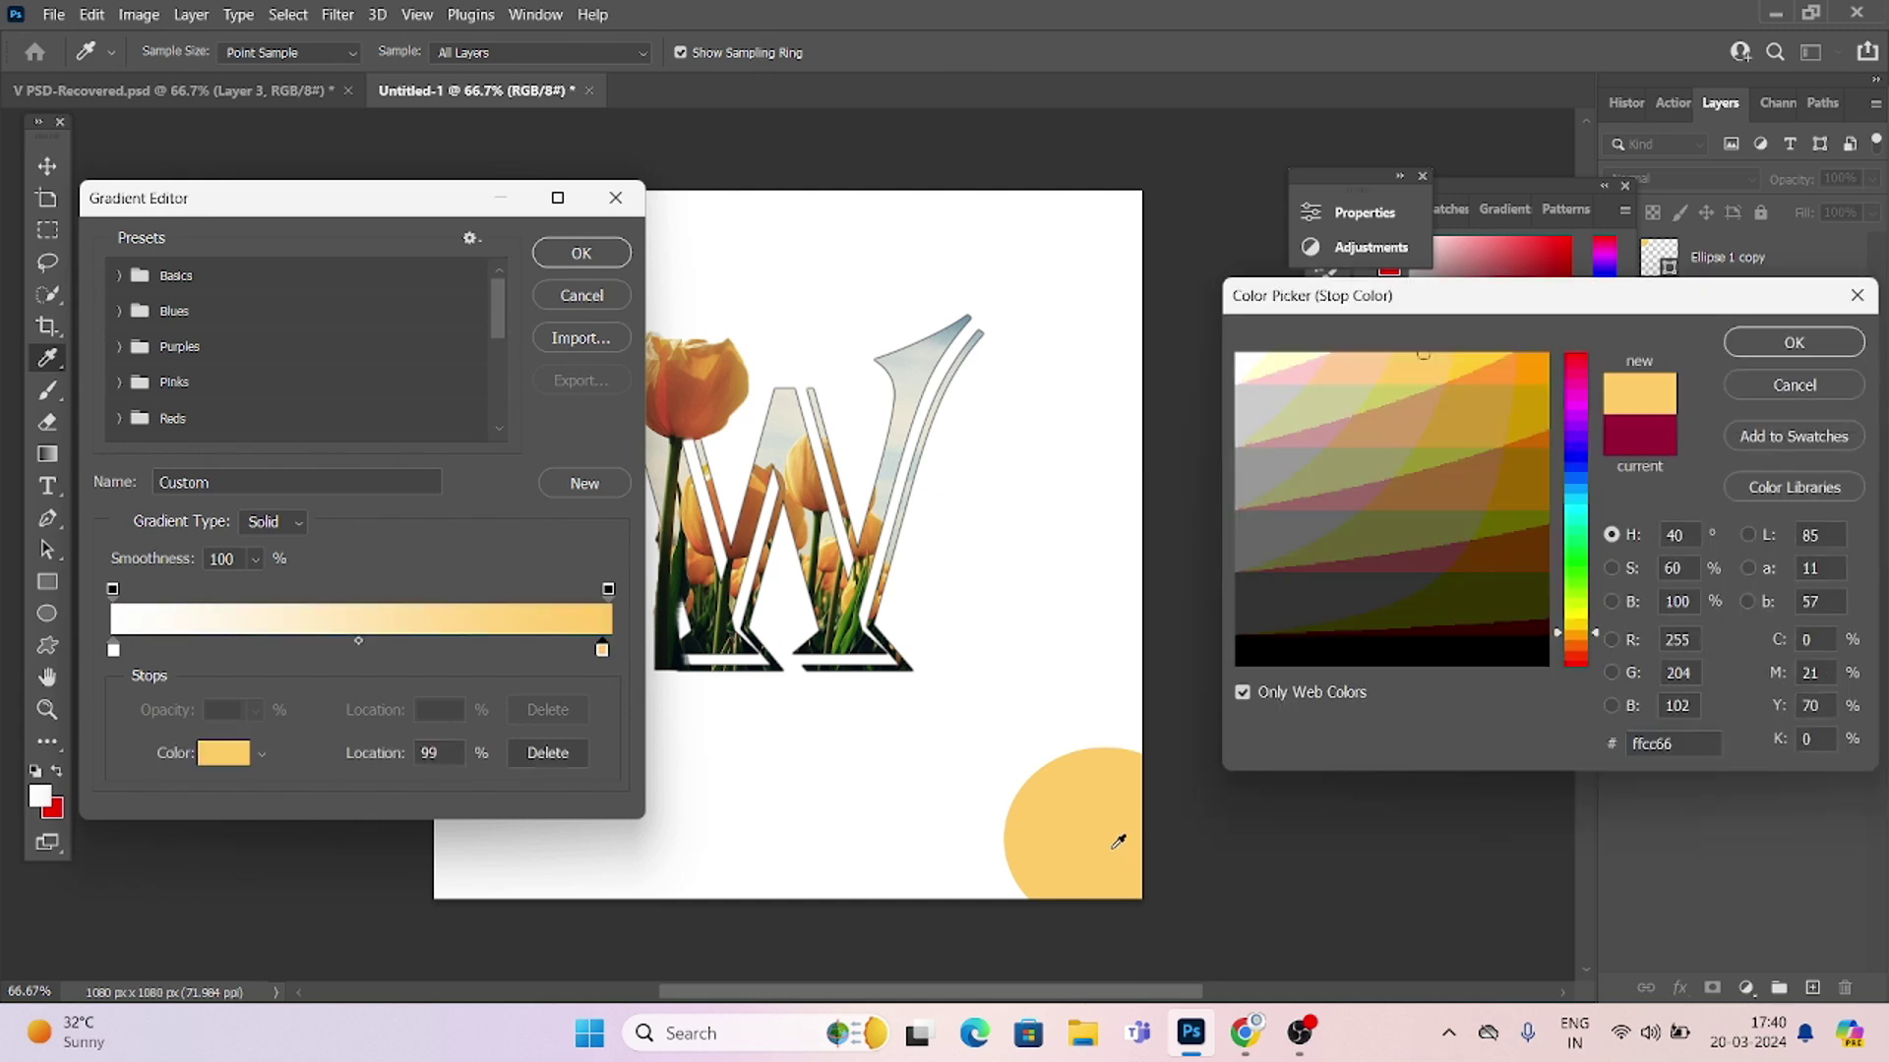
click(1794, 343)
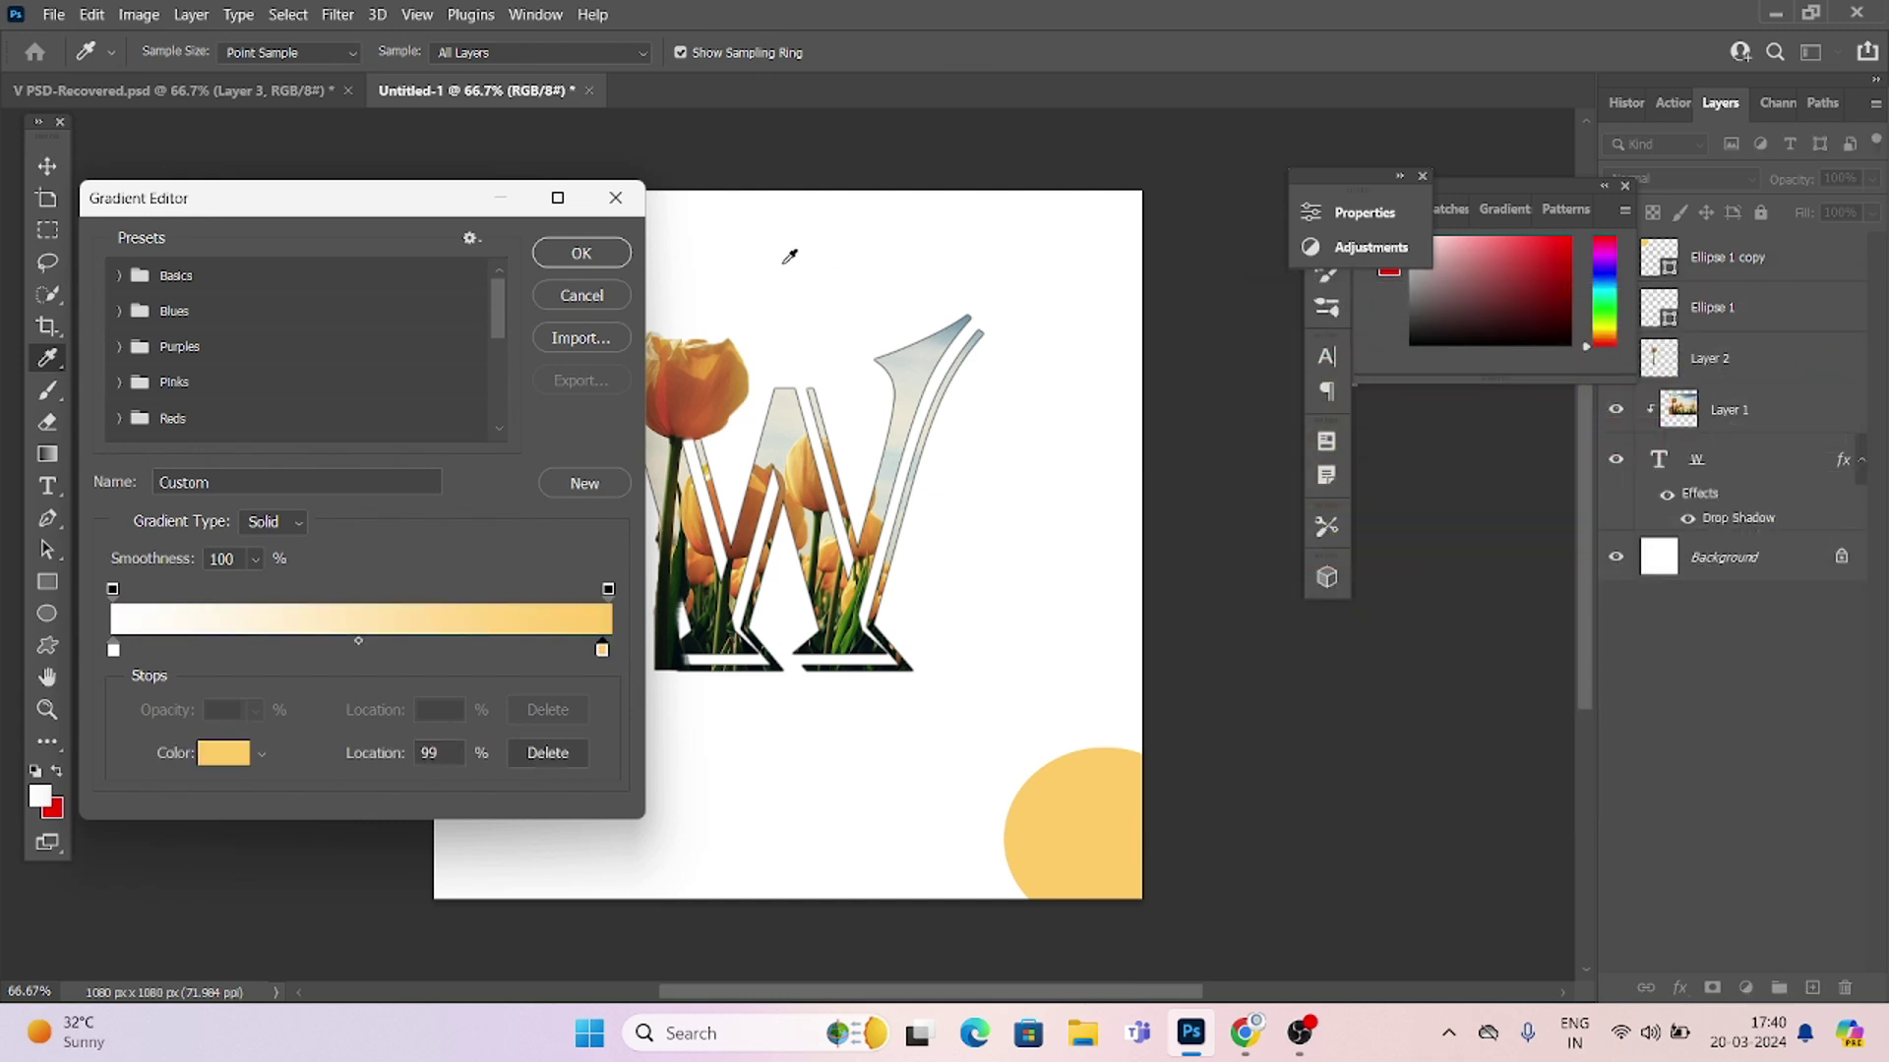
click(587, 253)
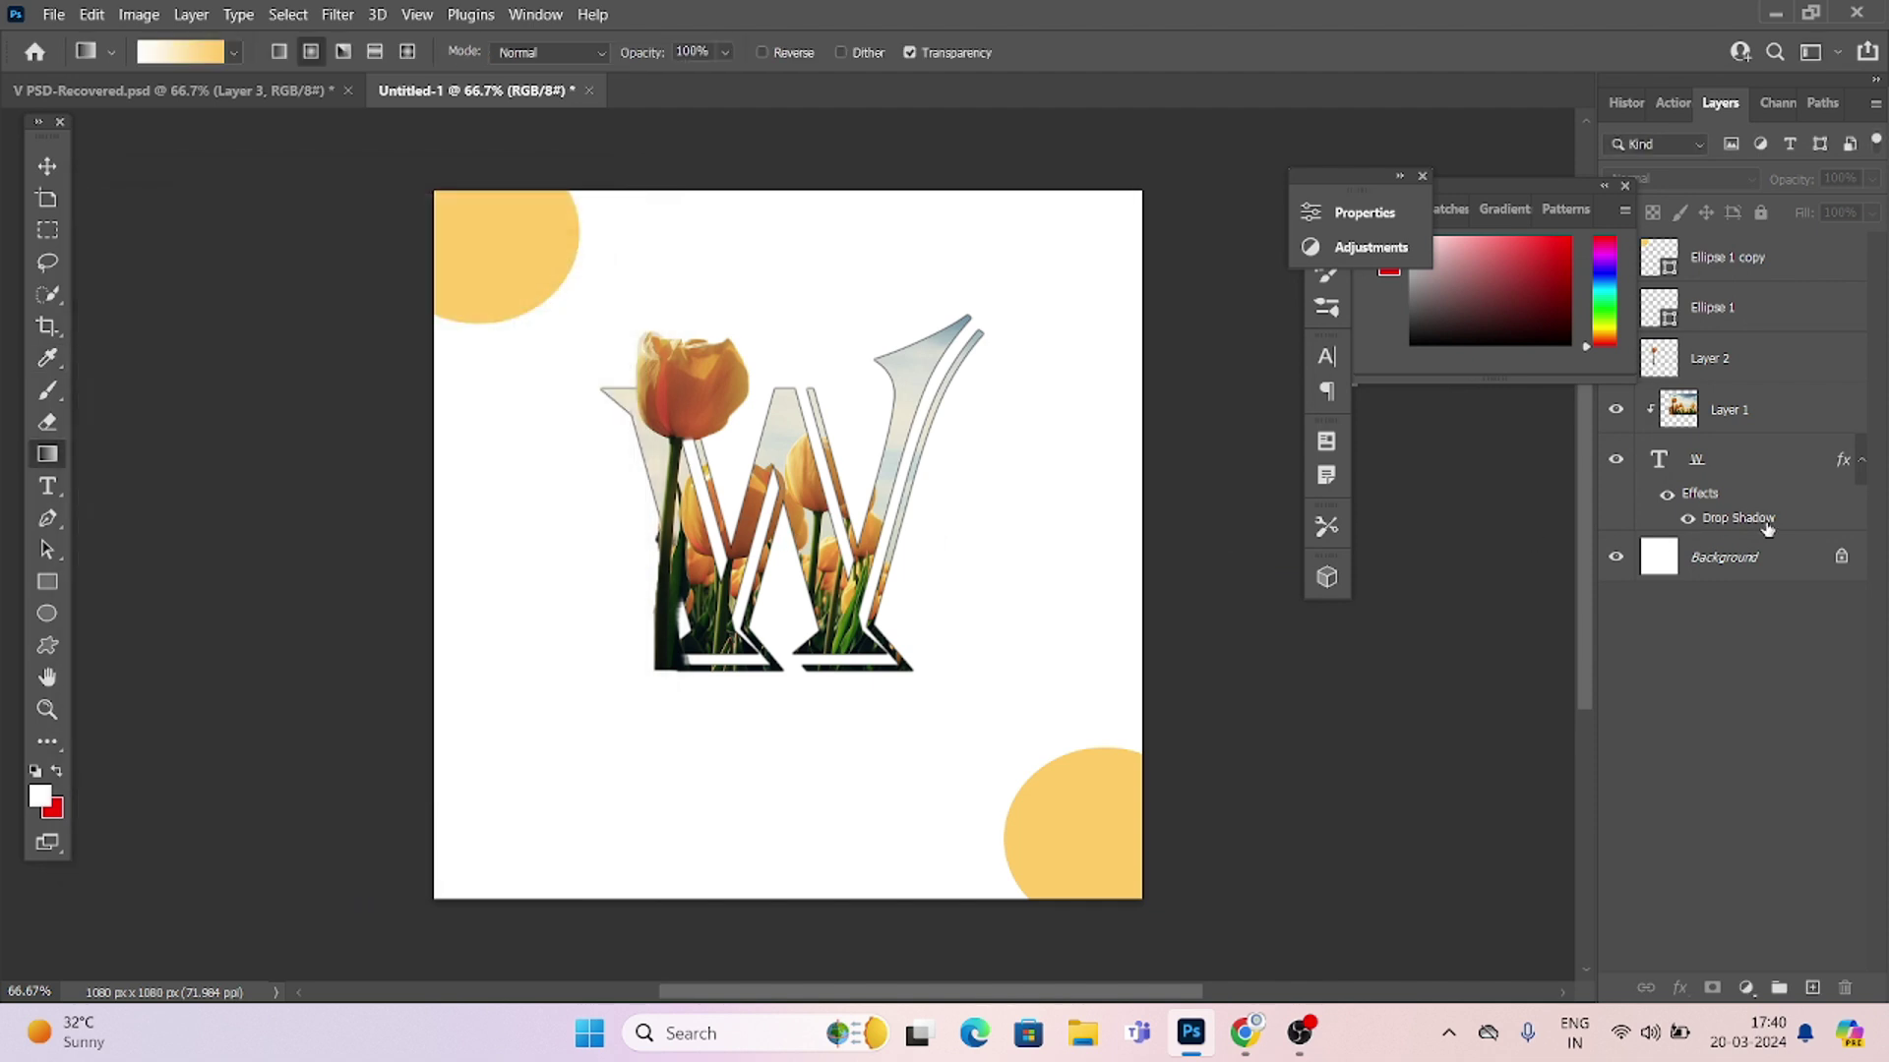
Add Layer 3 above Background and fill it with a radial cream-to-yellow gradient
click(1756, 554)
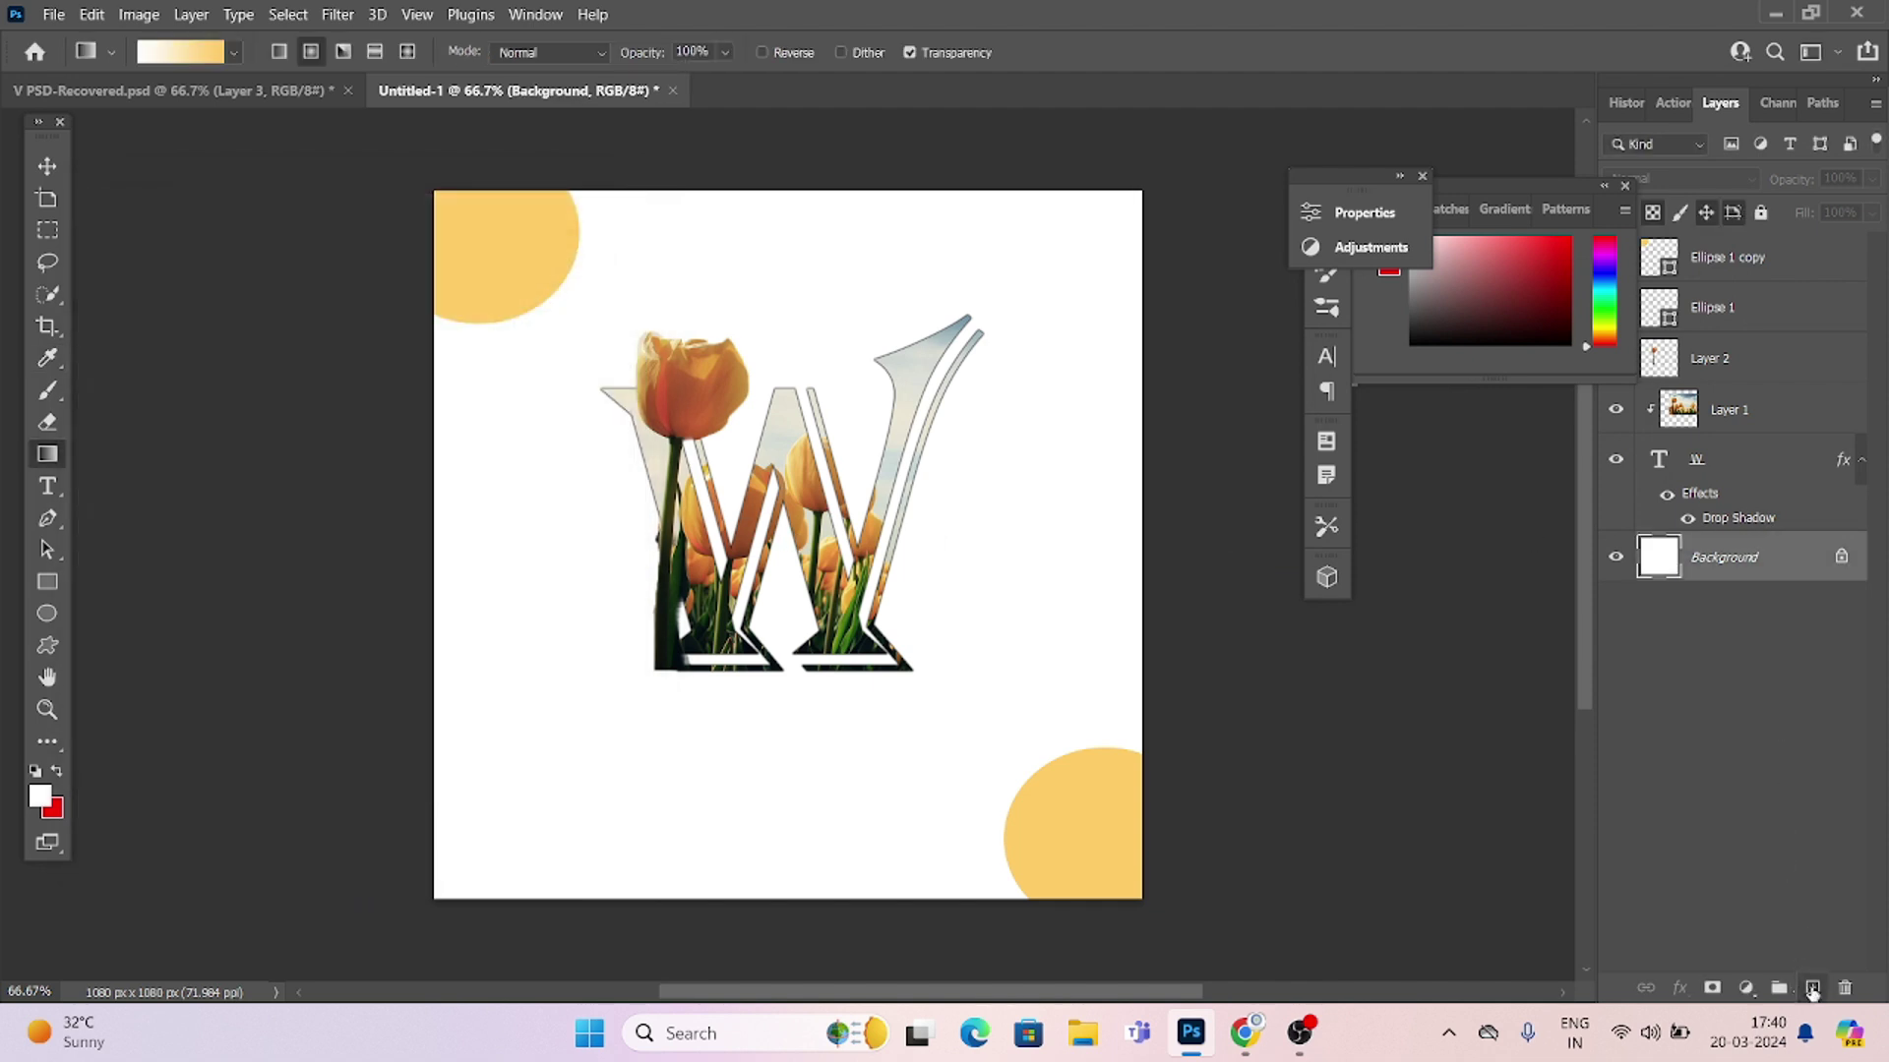
click(1808, 989)
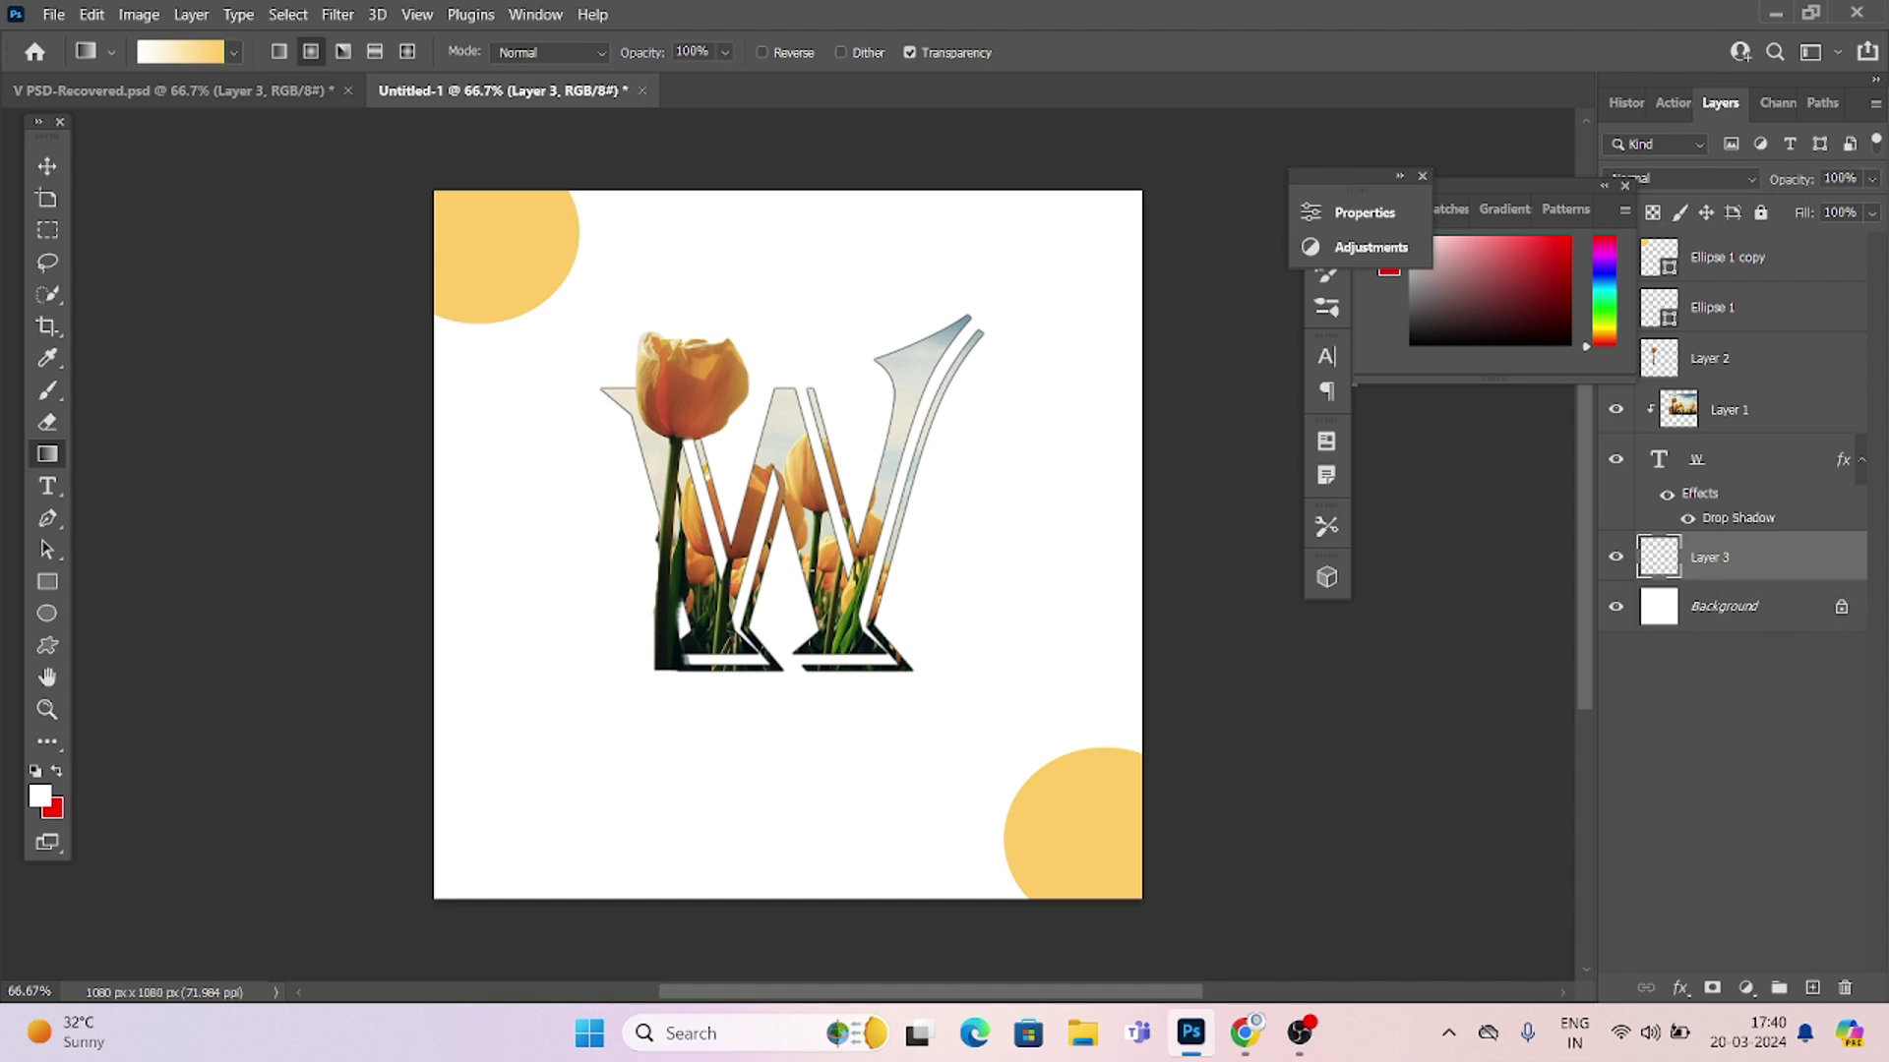
drag(787, 561, 2, 99)
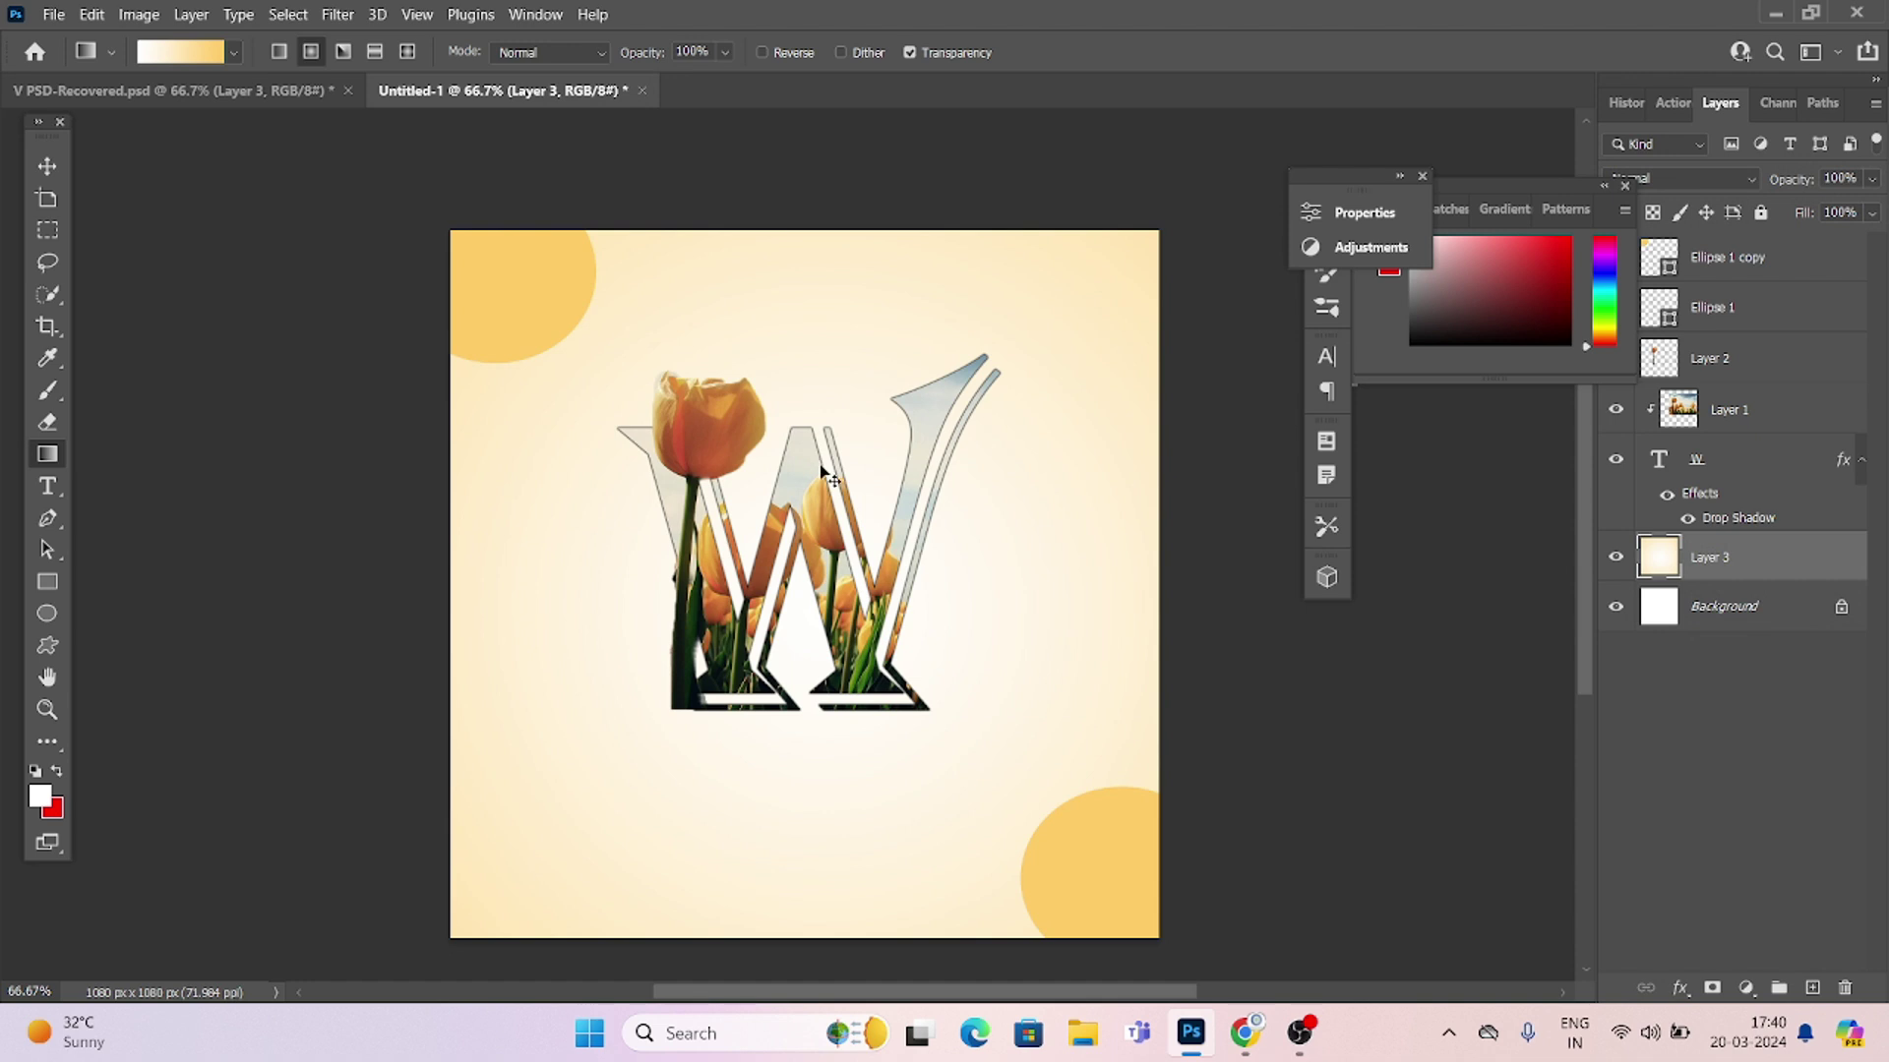
scroll(820, 467, up, 2)
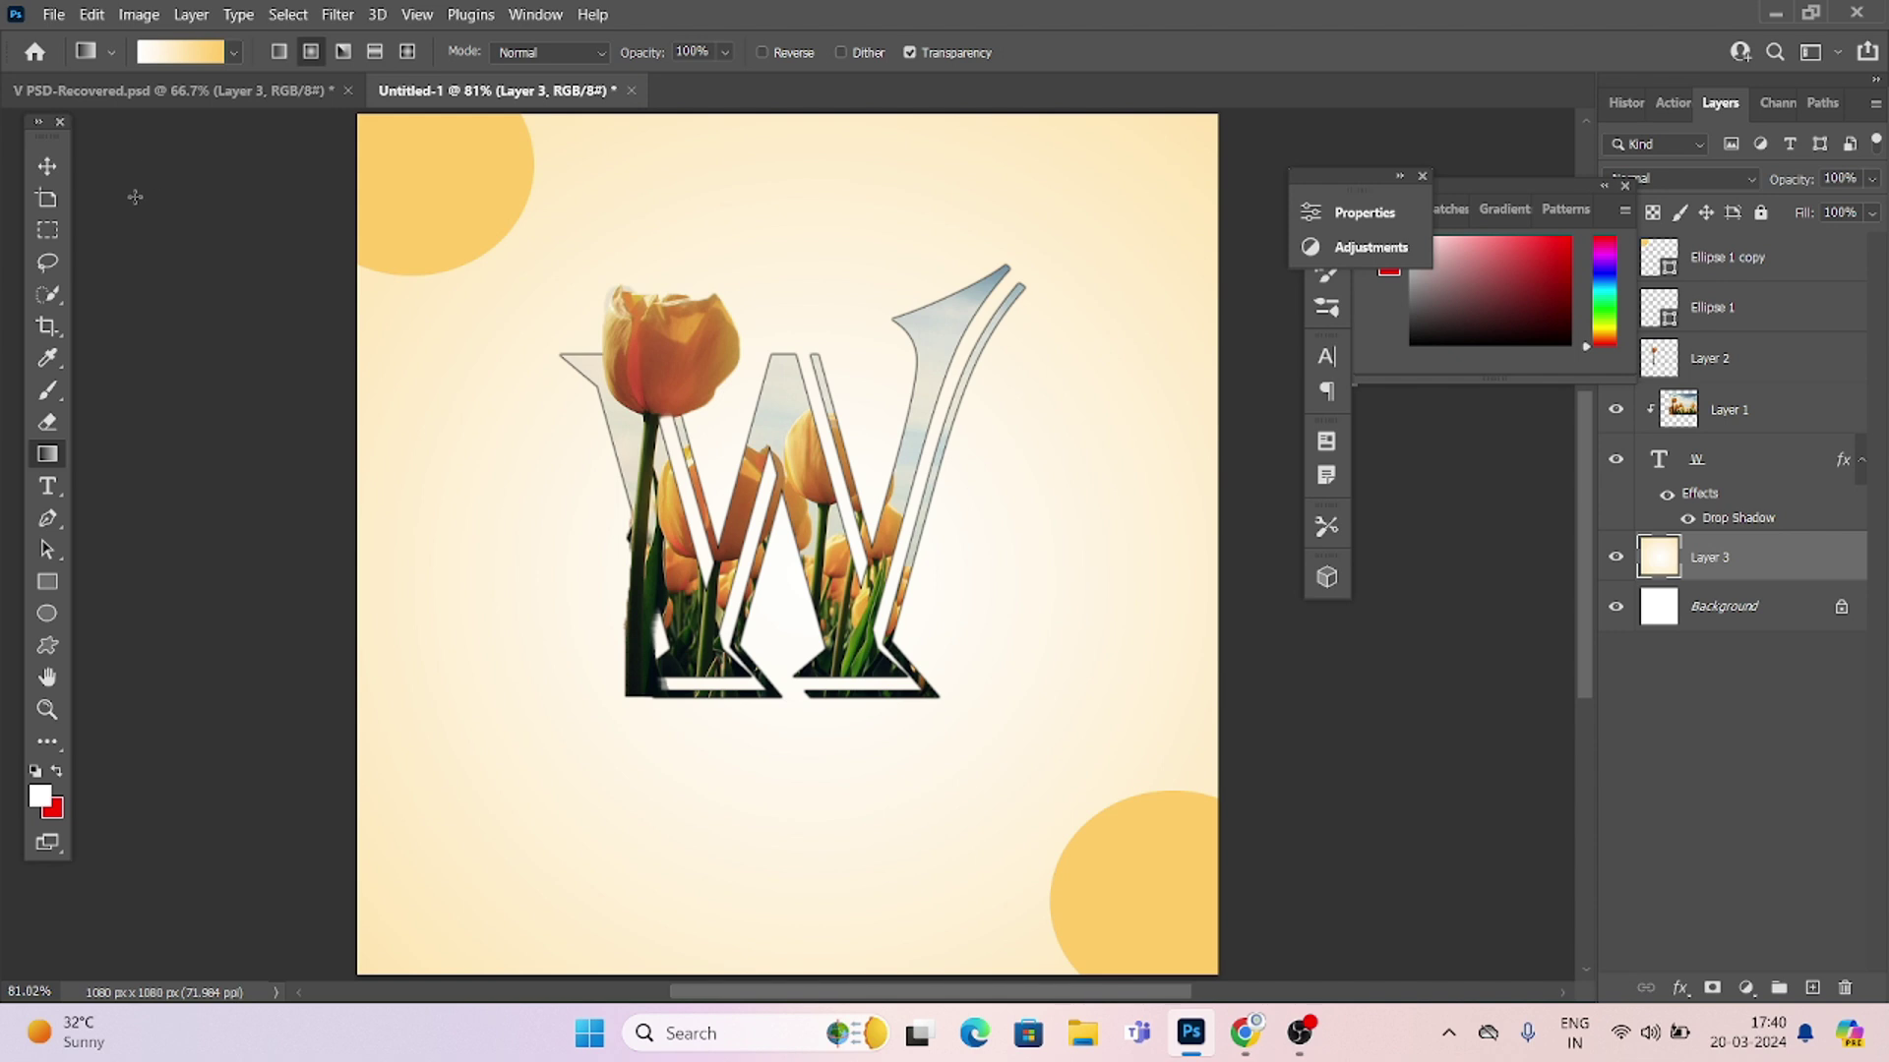
click(46, 164)
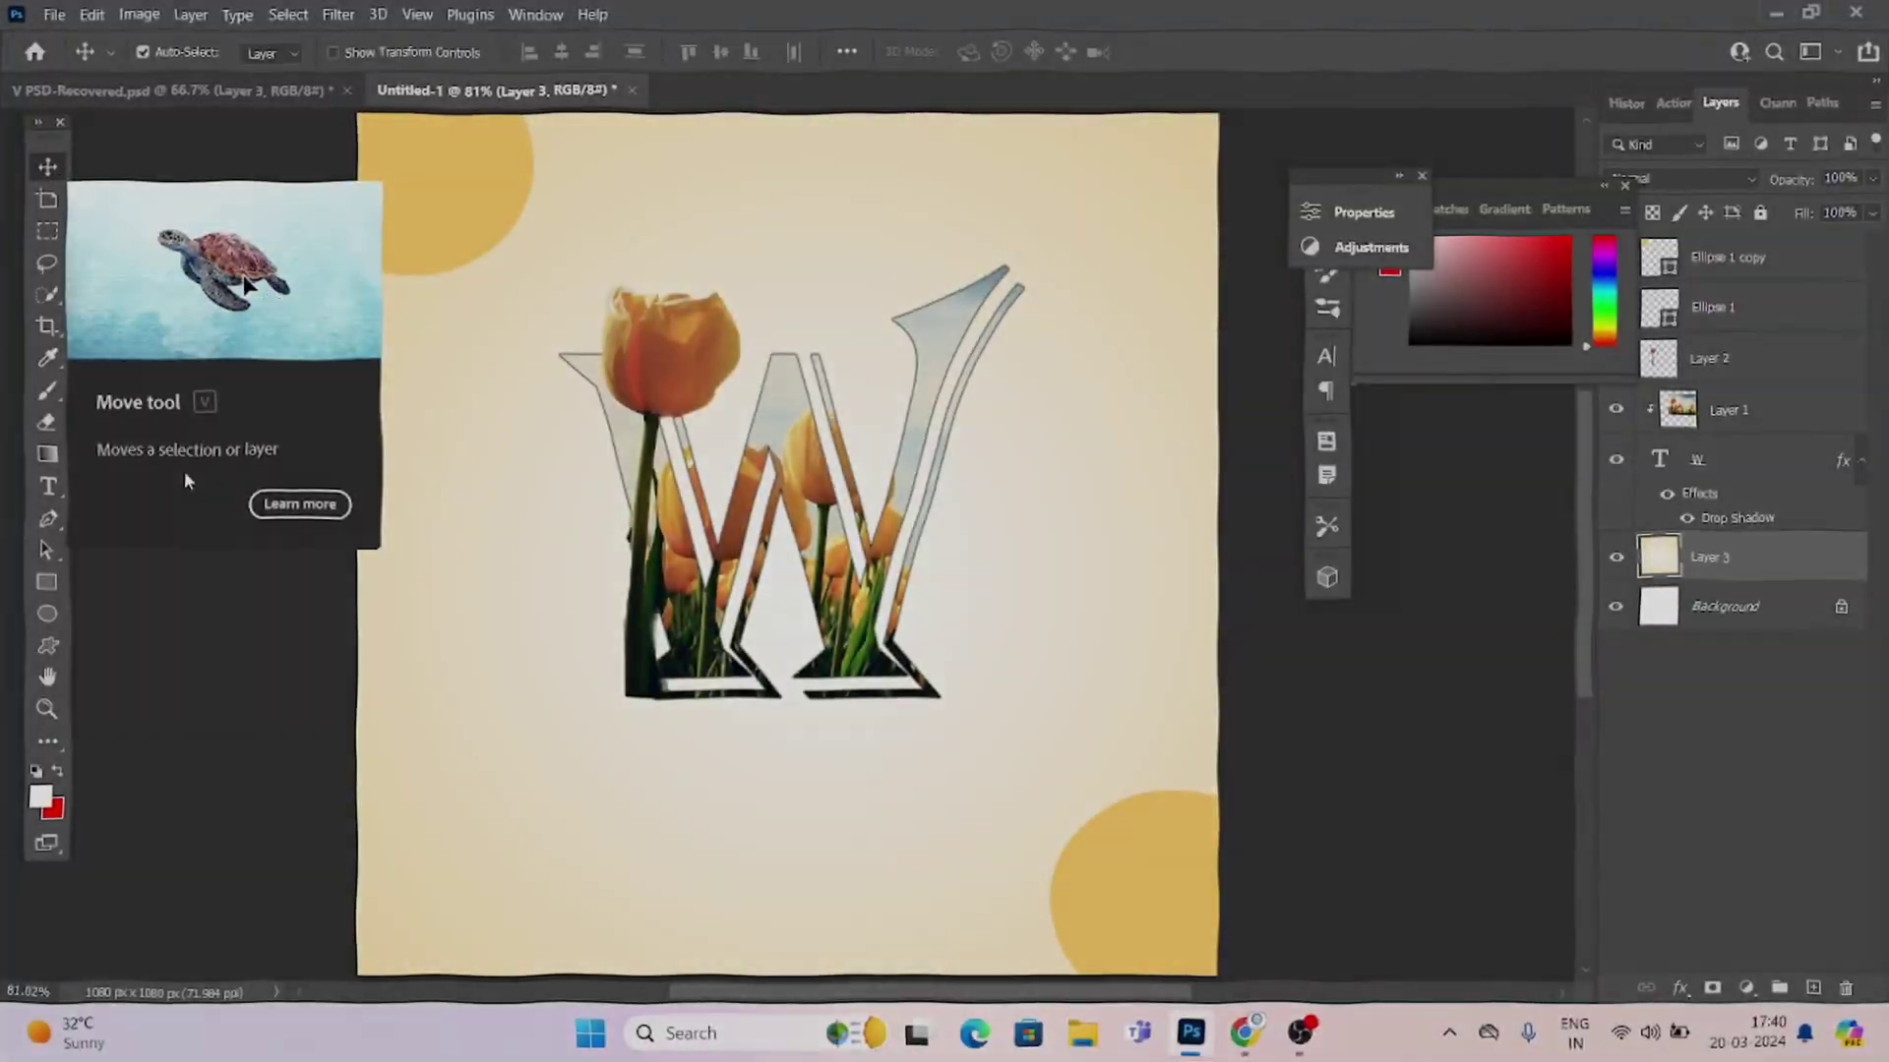
click(214, 681)
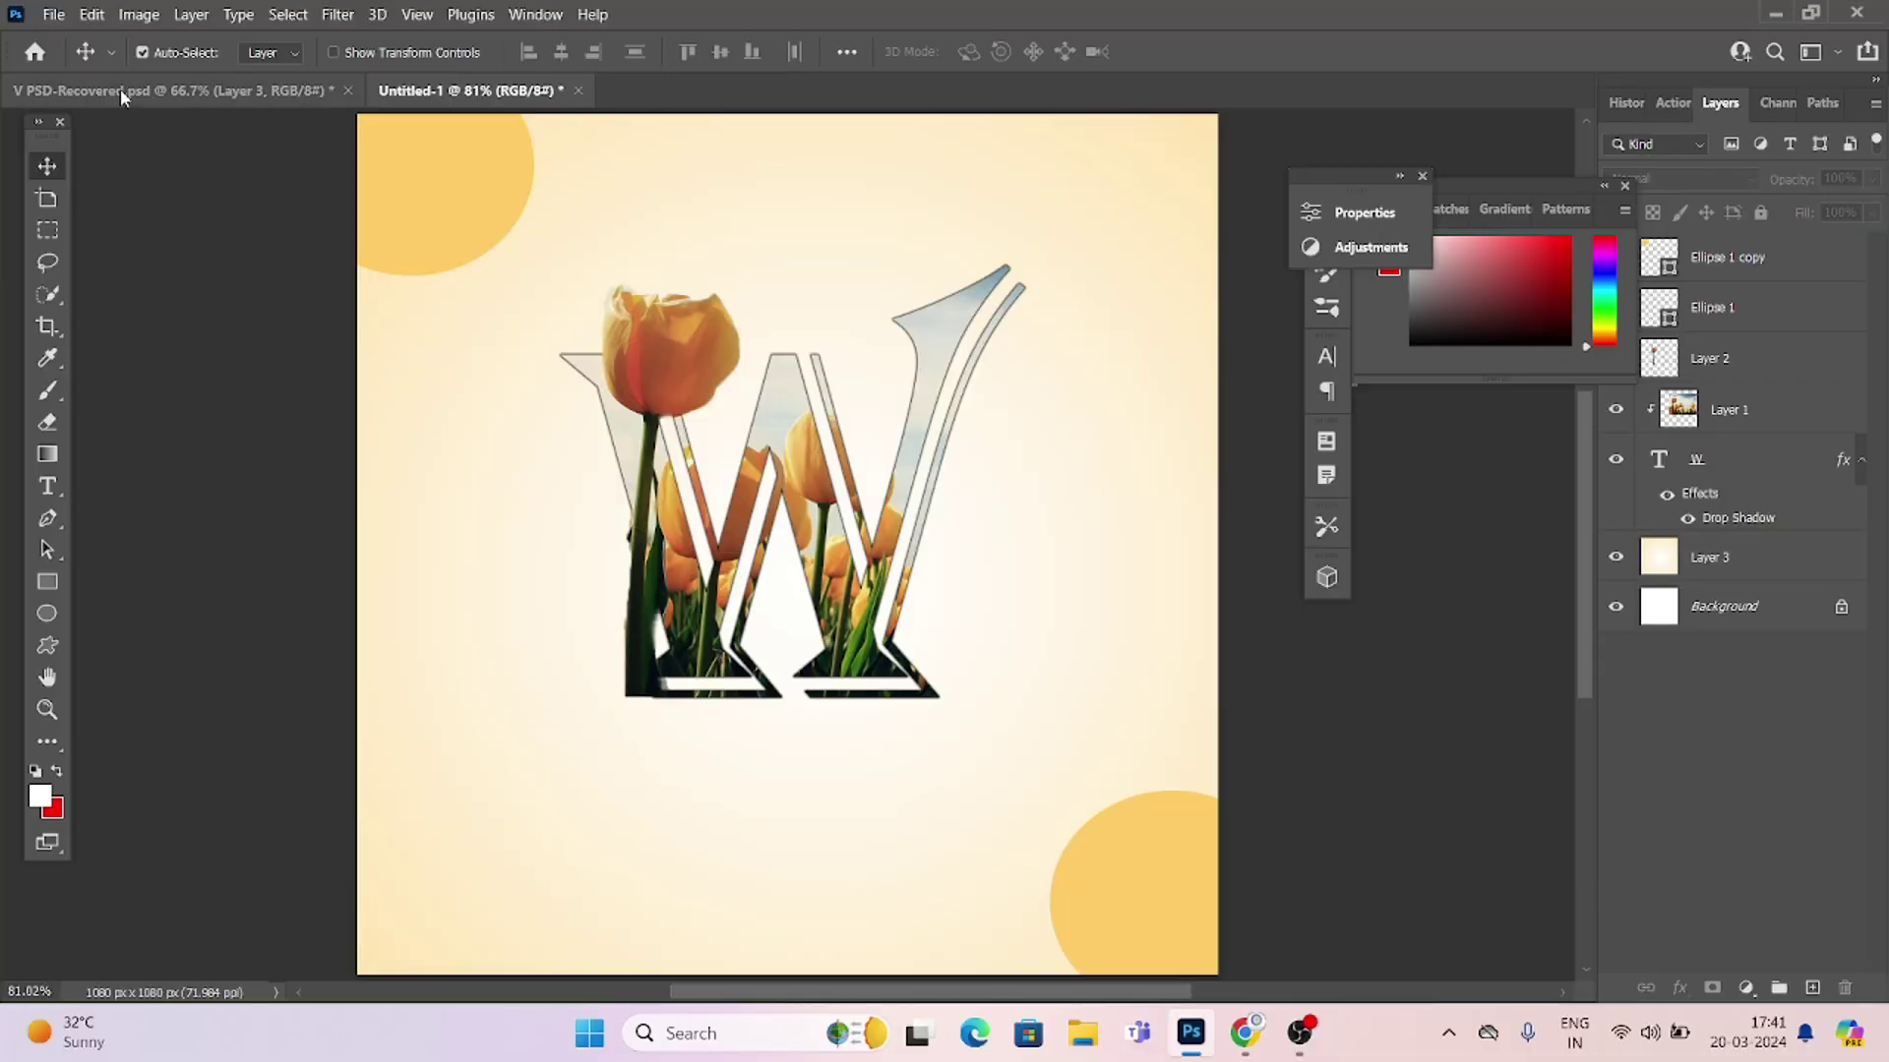
click(68, 19)
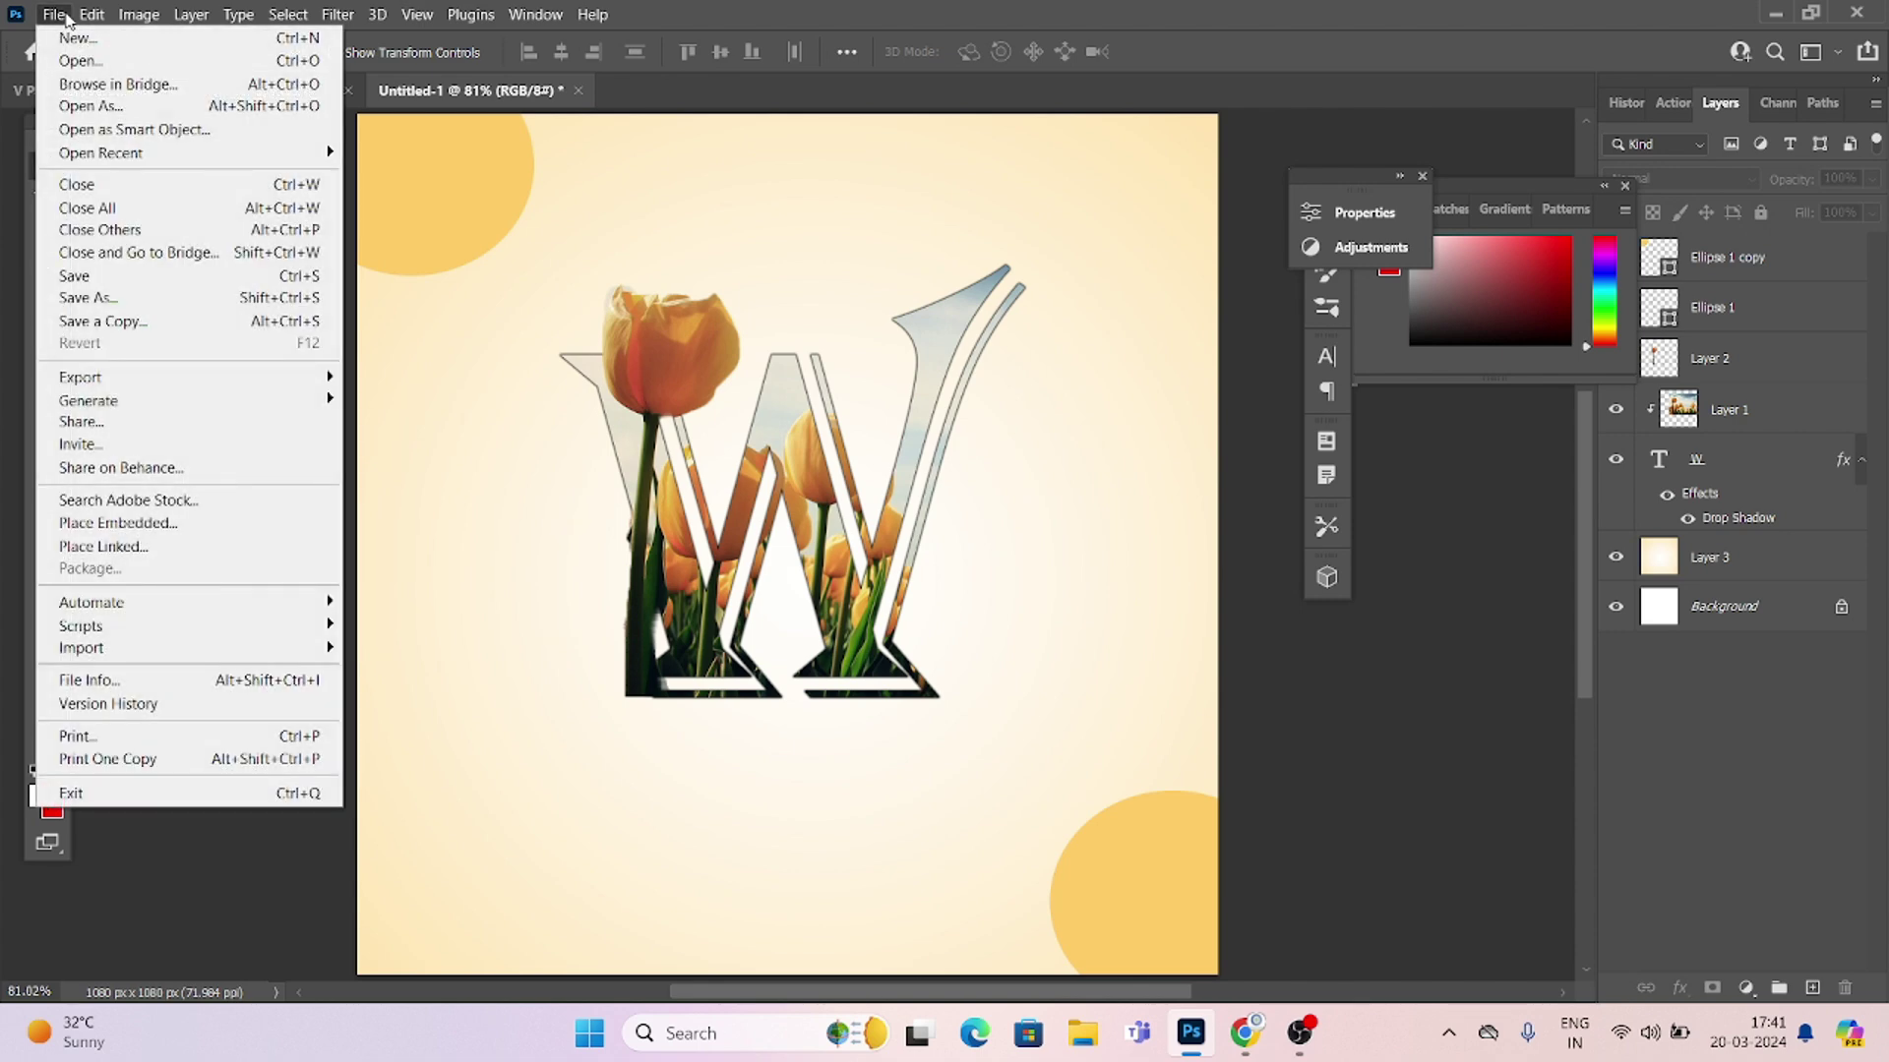